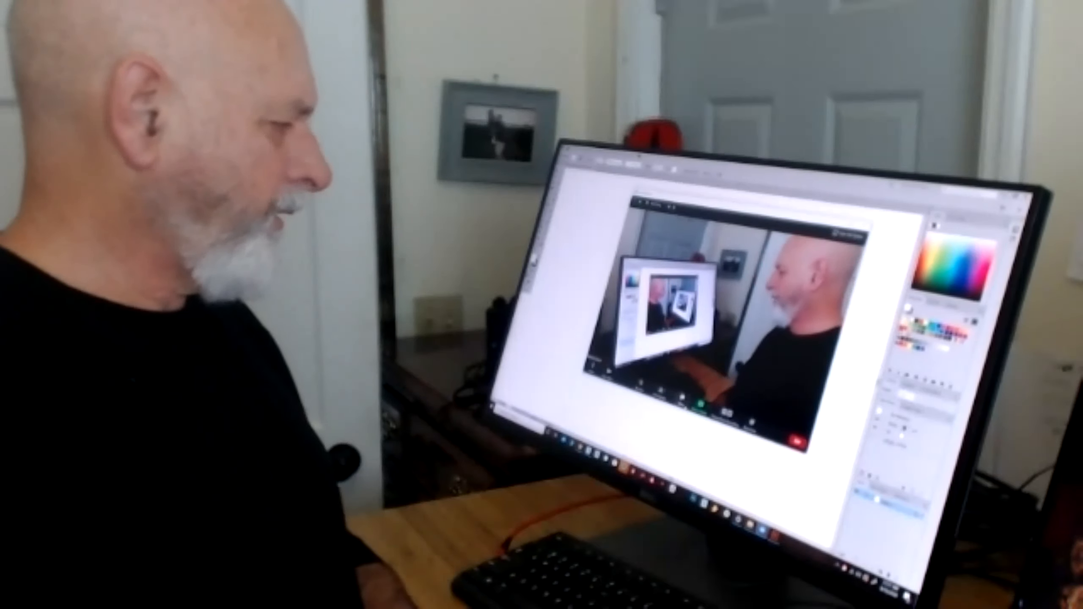
pyautogui.hotkey('alt', 's')
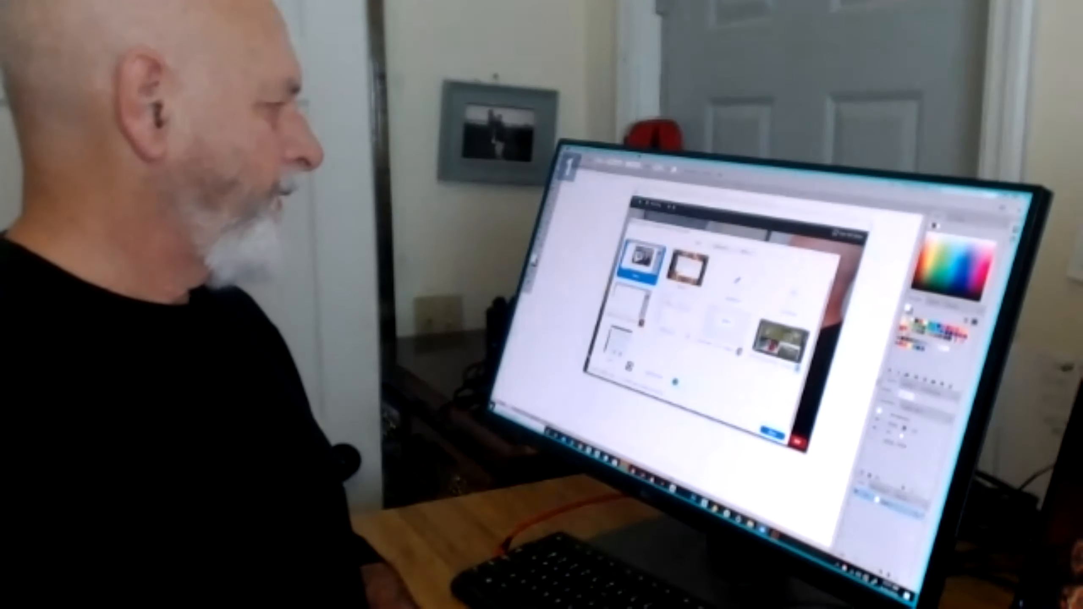
pyautogui.click(772, 432)
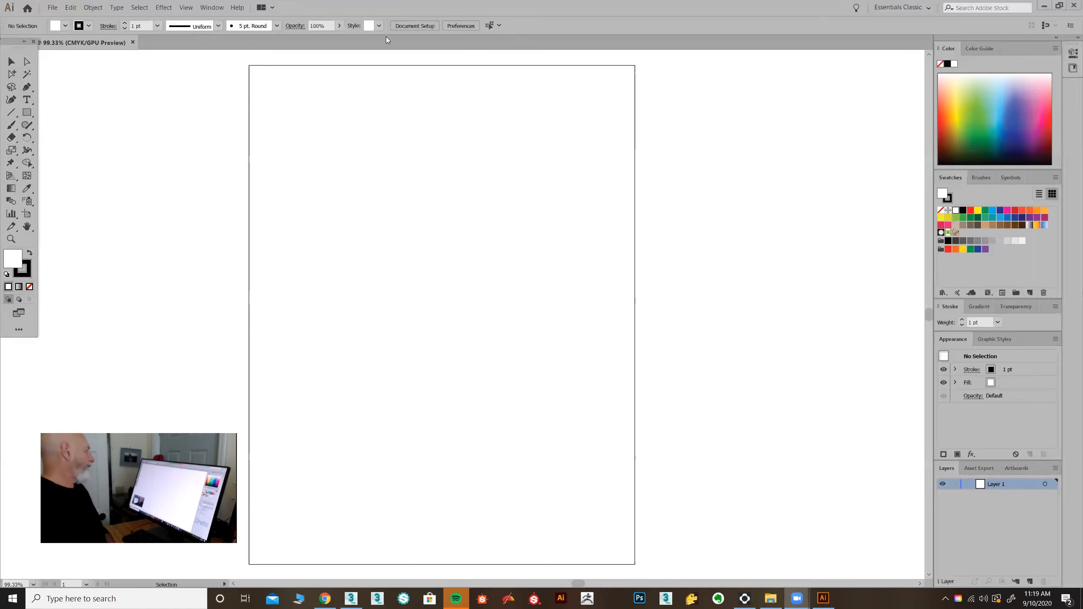
# Detach the Pen tool group as a floating toolbar and place it beside the artboard's upper edge.
pyautogui.click(31, 87)
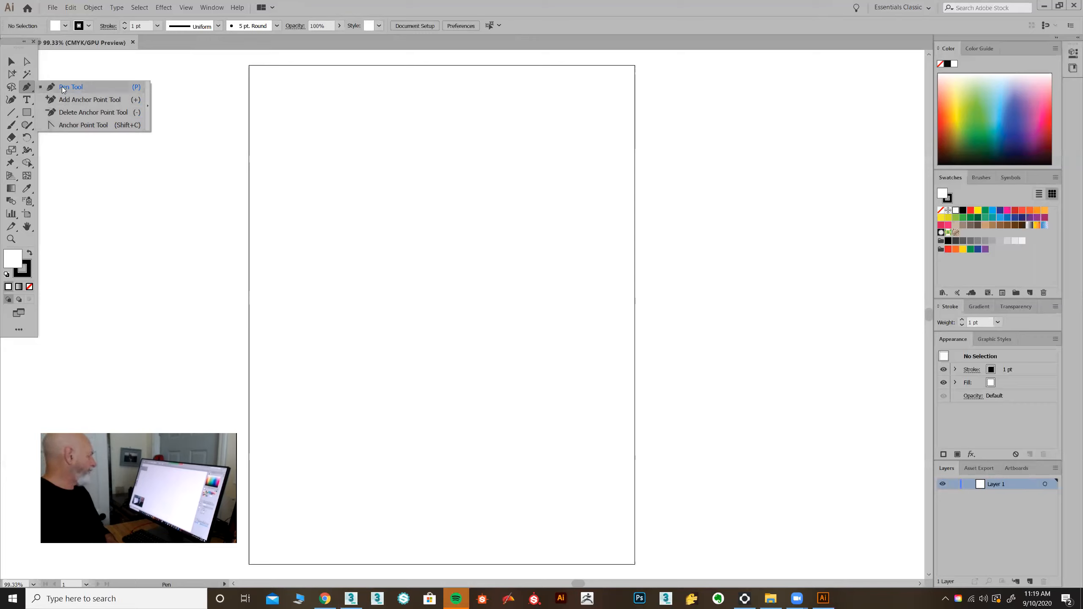
pyautogui.click(147, 94)
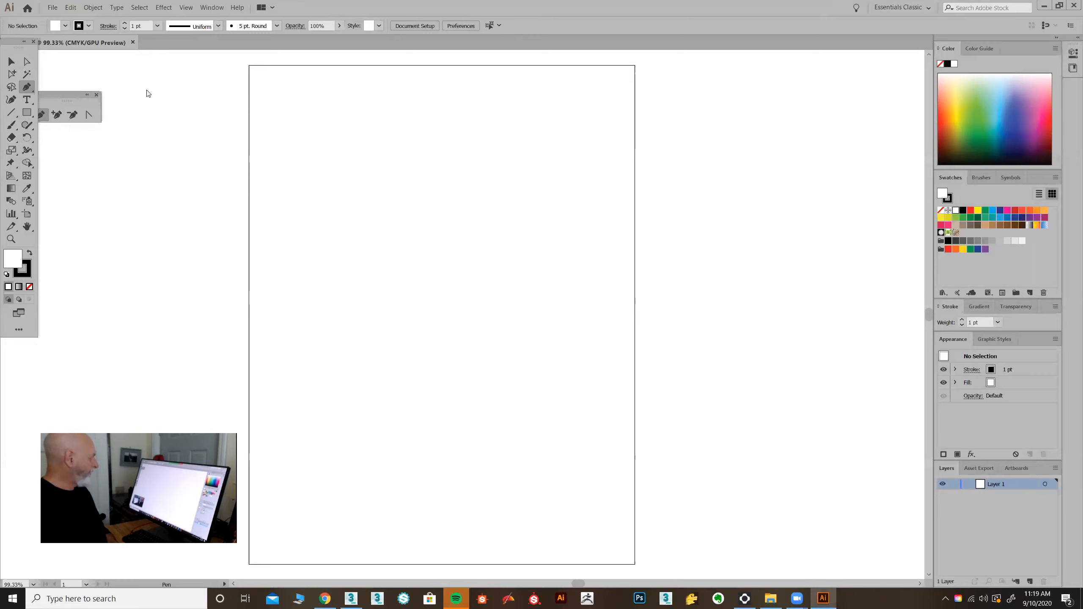
pyautogui.moveTo(61, 98); pyautogui.dragTo(138, 67)
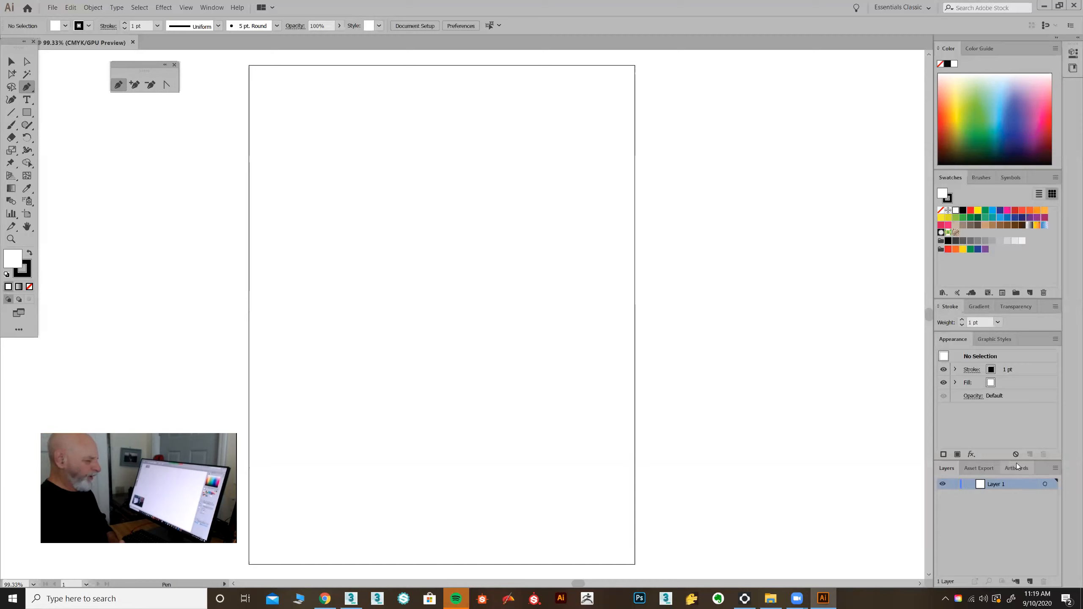
# Set the colour of Layer 1 to Black in its layer options.
pyautogui.doubleClick(1020, 487)
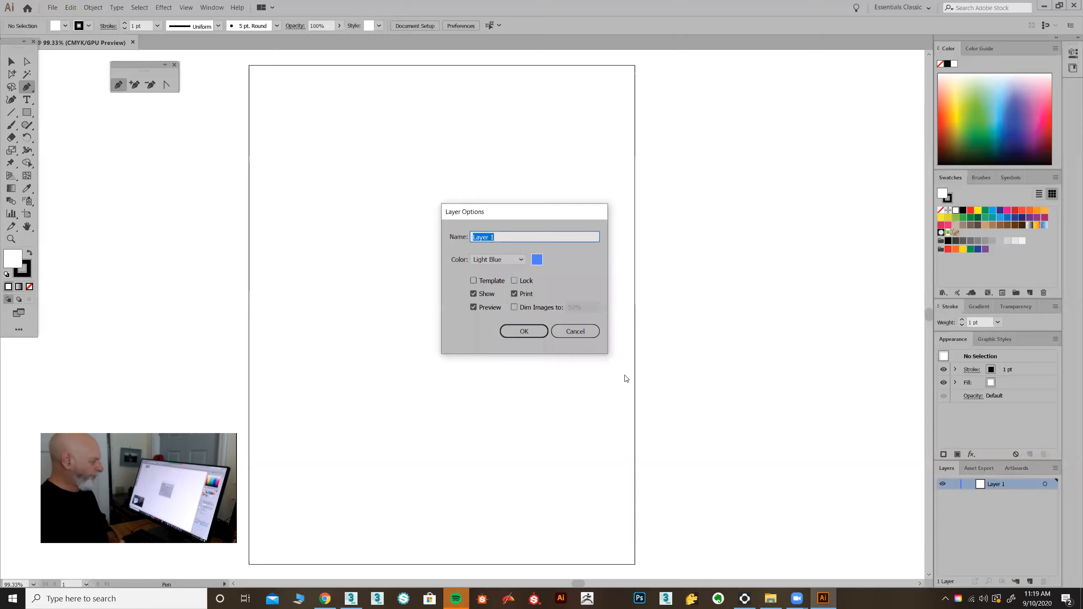
pyautogui.click(518, 259)
pyautogui.click(497, 371)
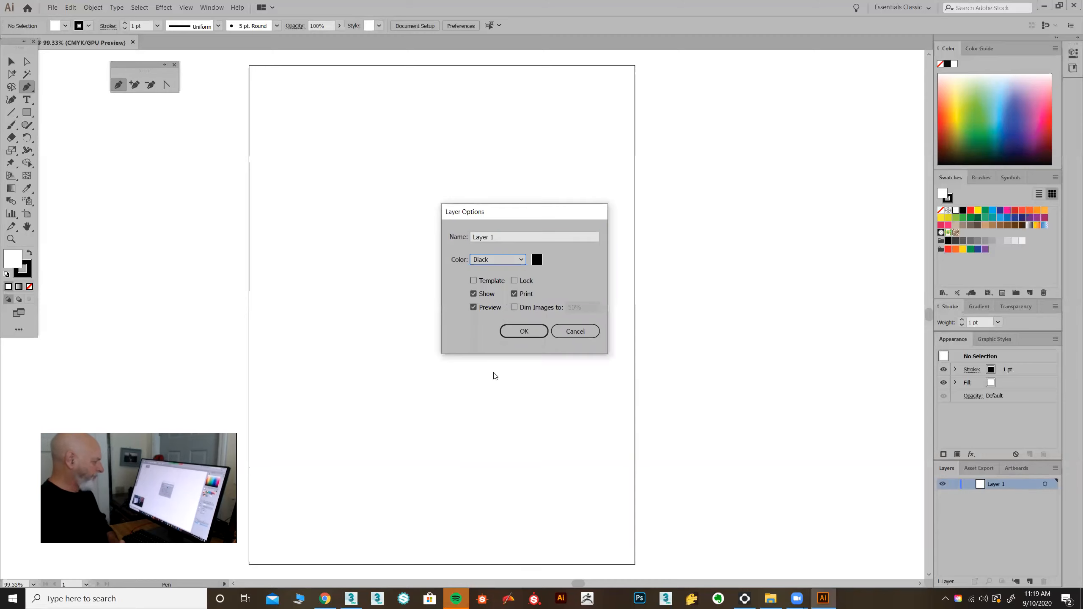
pyautogui.click(523, 331)
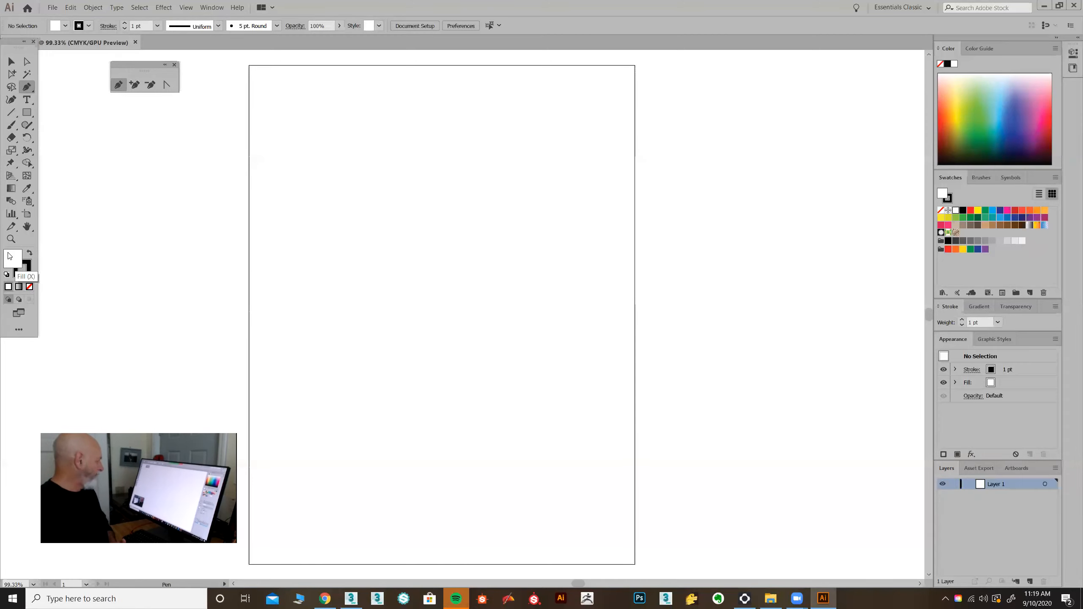
# Set the fill to none and the stroke to 5 pt in an orange swatch colour.
pyautogui.click(30, 290)
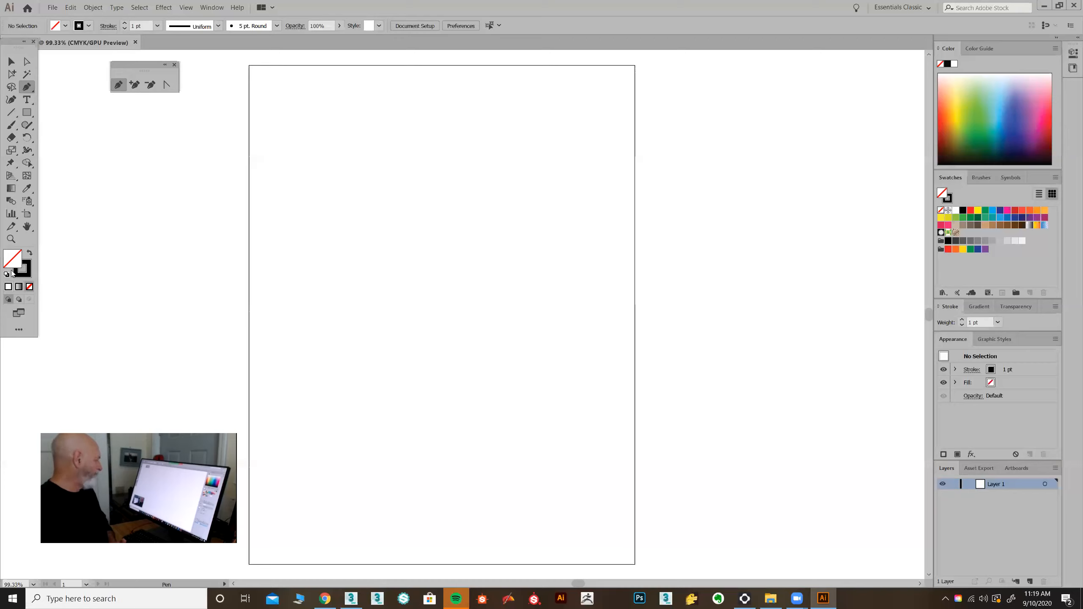
pyautogui.click(25, 275)
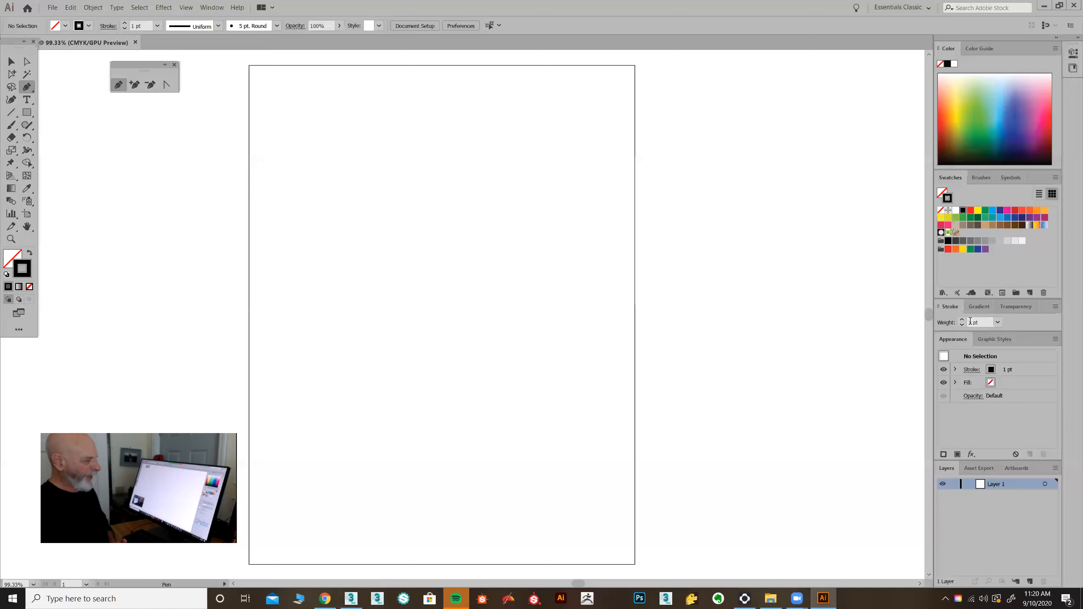
pyautogui.click(997, 322)
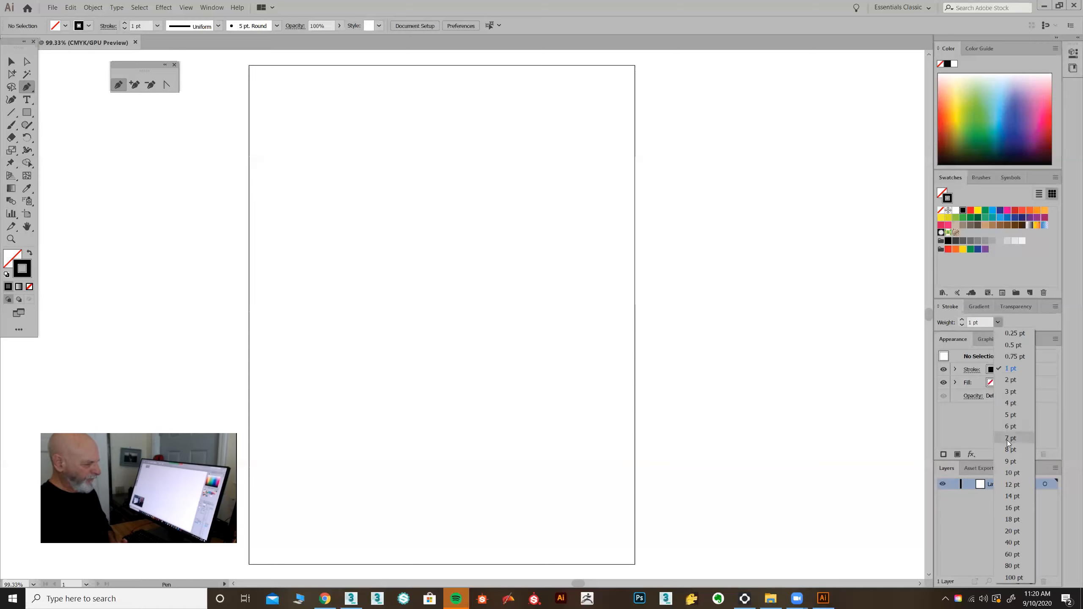
pyautogui.click(1010, 415)
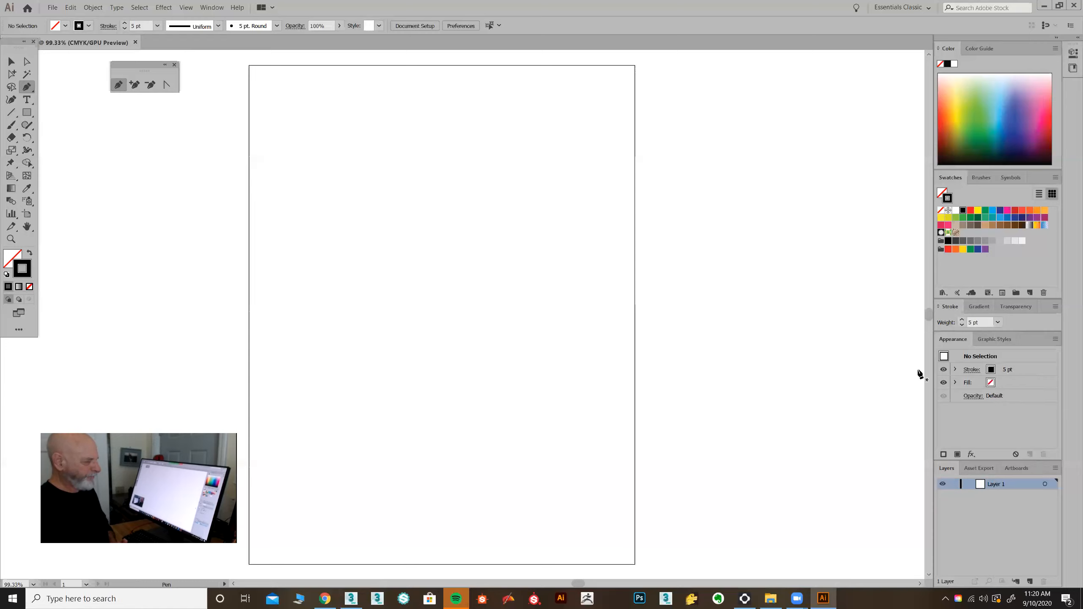
pyautogui.click(1034, 210)
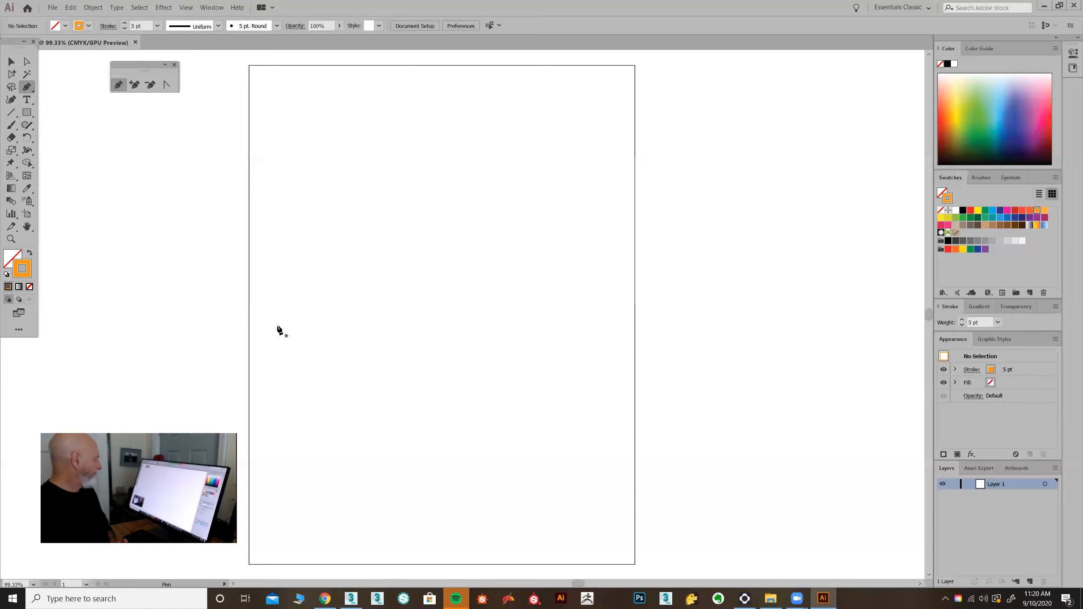
# Draw an open zigzag path of seven straight segments across the artboard with the Pen tool, and delete it.
pyautogui.click(295, 246)
pyautogui.click(363, 156)
pyautogui.click(470, 174)
pyautogui.click(415, 274)
pyautogui.click(461, 318)
pyautogui.click(417, 374)
pyautogui.click(511, 407)
pyautogui.click(588, 285)
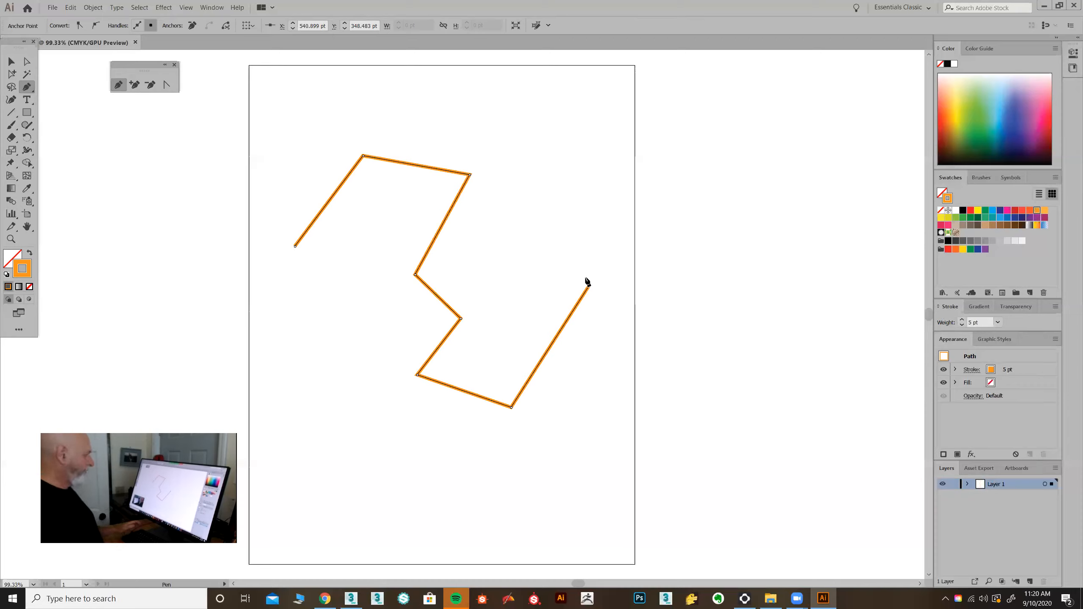
pyautogui.press('Delete')
pyautogui.press('Delete')
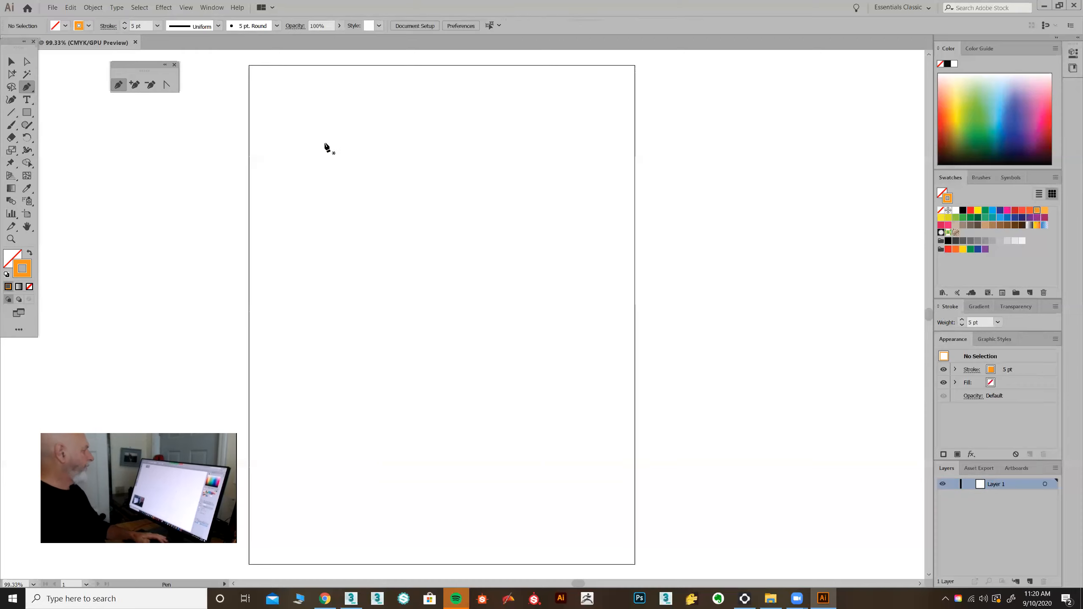
# Toggle the Smart Guides setting.
pyautogui.click(193, 5)
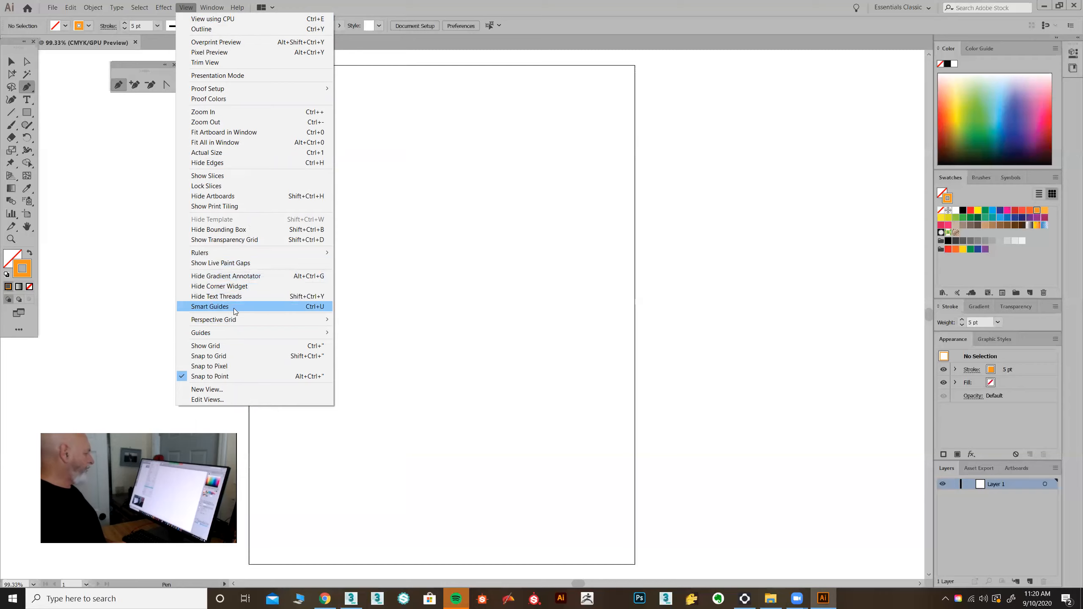
pyautogui.click(252, 307)
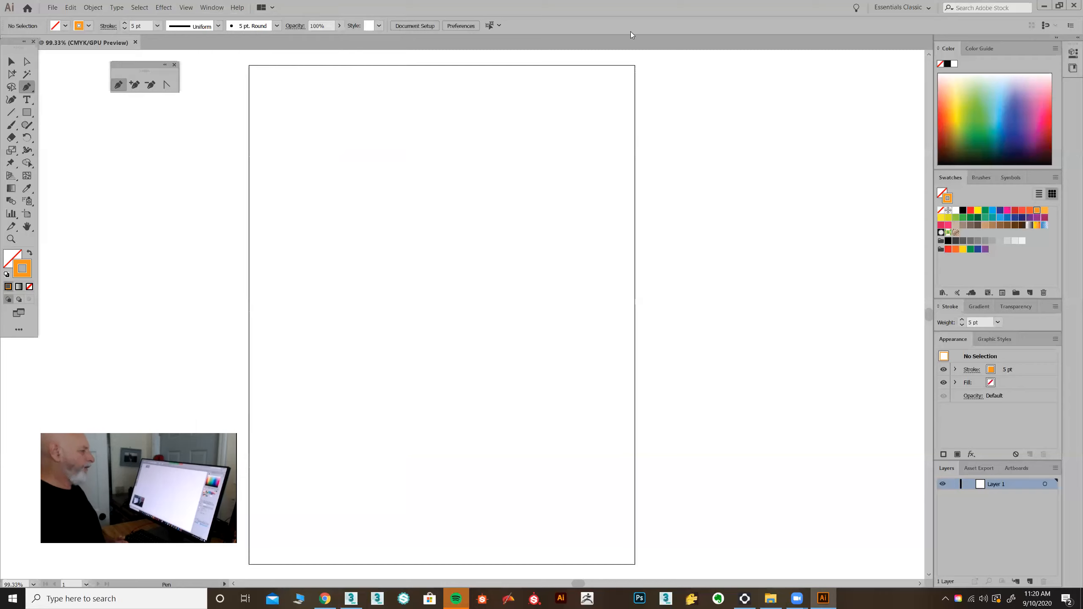
# Draw the upper part of a straight-segment path in angled lines from the artboard's upper left to just beyond its right edge.
pyautogui.click(313, 236)
pyautogui.click(404, 156)
pyautogui.click(488, 186)
pyautogui.click(457, 246)
pyautogui.click(488, 288)
pyautogui.click(572, 215)
pyautogui.click(629, 217)
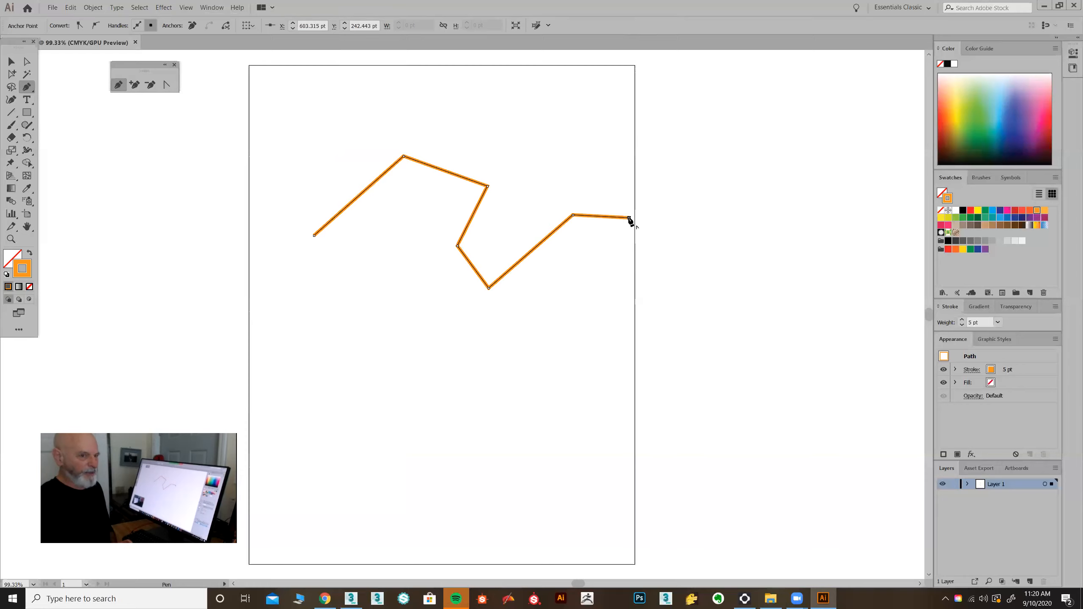
pyautogui.click(660, 260)
pyautogui.click(602, 283)
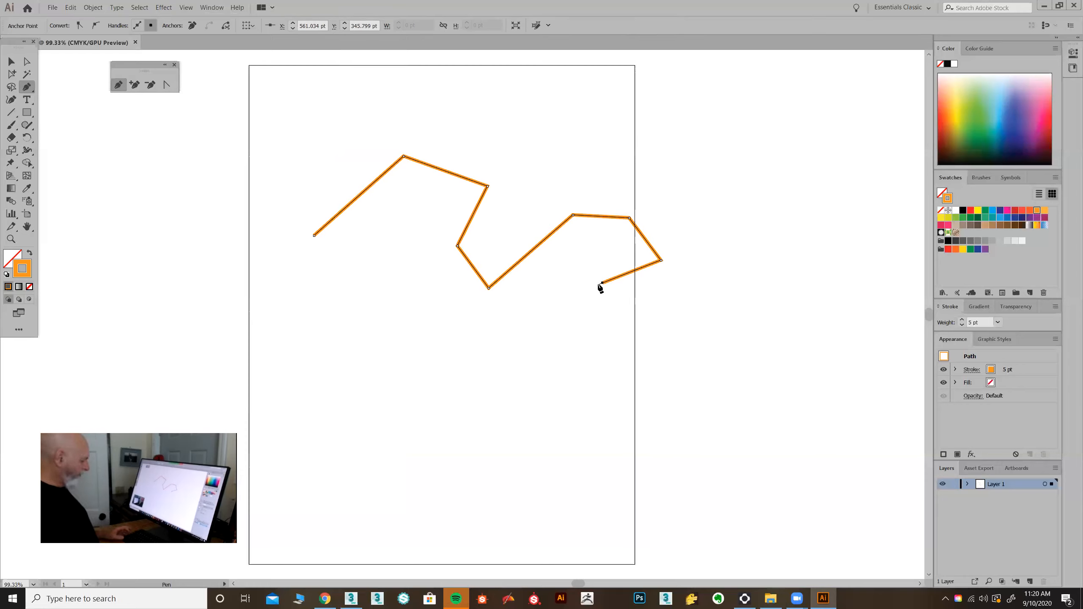
# Continue the path down and back in horizontal and vertical steps and jagged lines, closing it at its starting point.
pyautogui.click(602, 360)
pyautogui.click(498, 360)
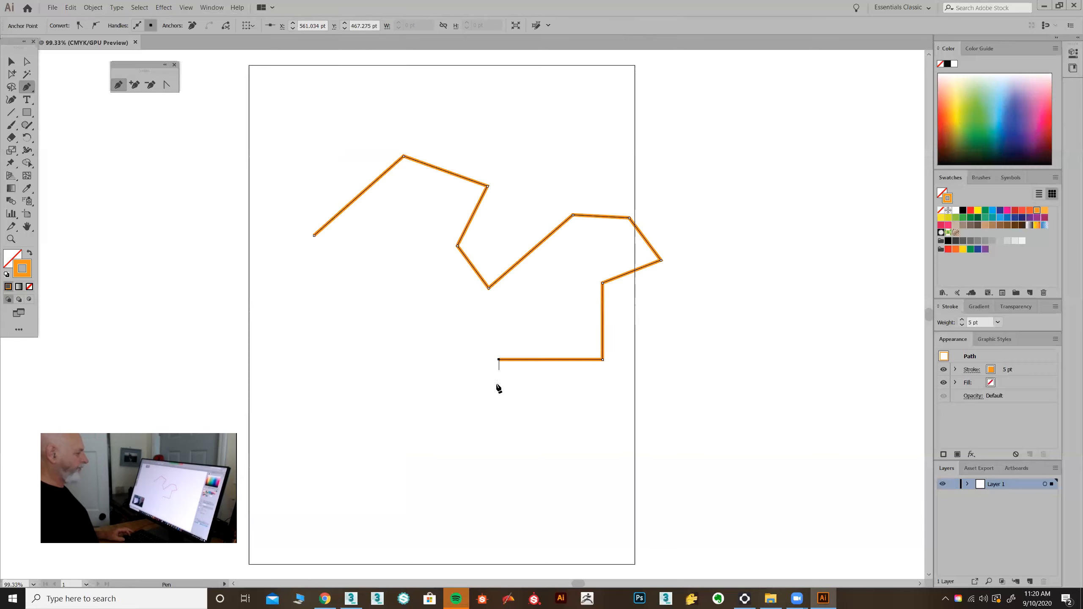
pyautogui.click(499, 420)
pyautogui.click(428, 420)
pyautogui.click(427, 478)
pyautogui.click(362, 478)
pyautogui.click(362, 379)
pyautogui.click(424, 378)
pyautogui.click(424, 305)
pyautogui.click(351, 333)
pyautogui.click(362, 290)
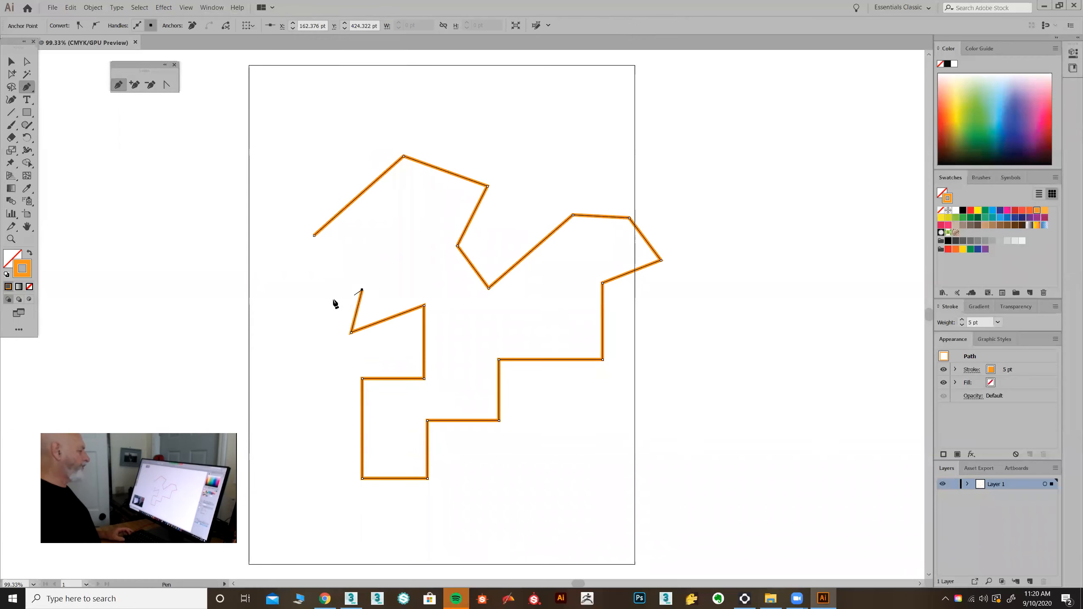
pyautogui.click(302, 296)
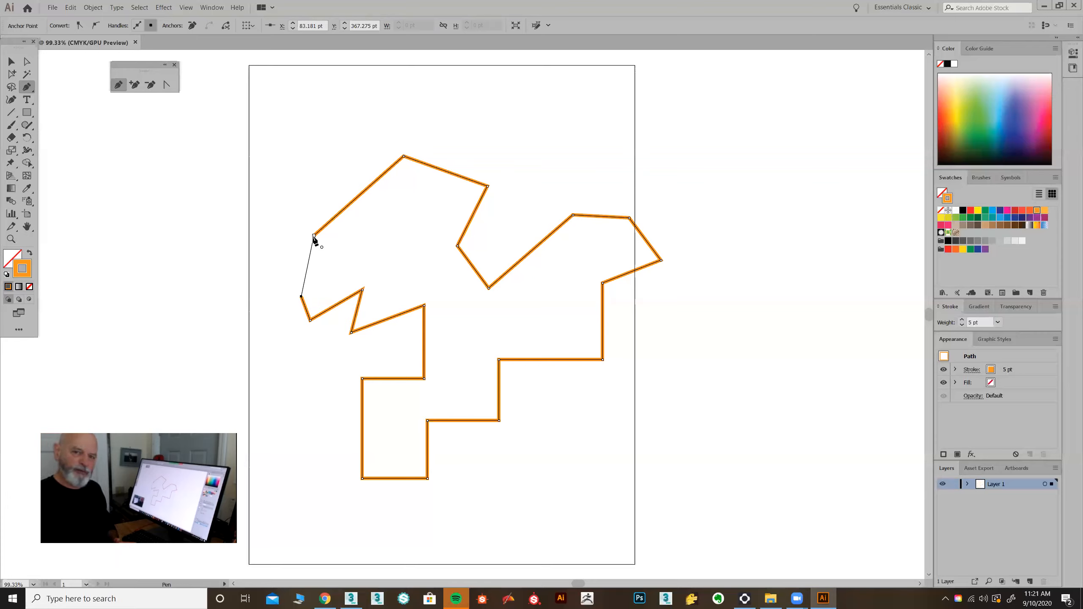
pyautogui.click(313, 235)
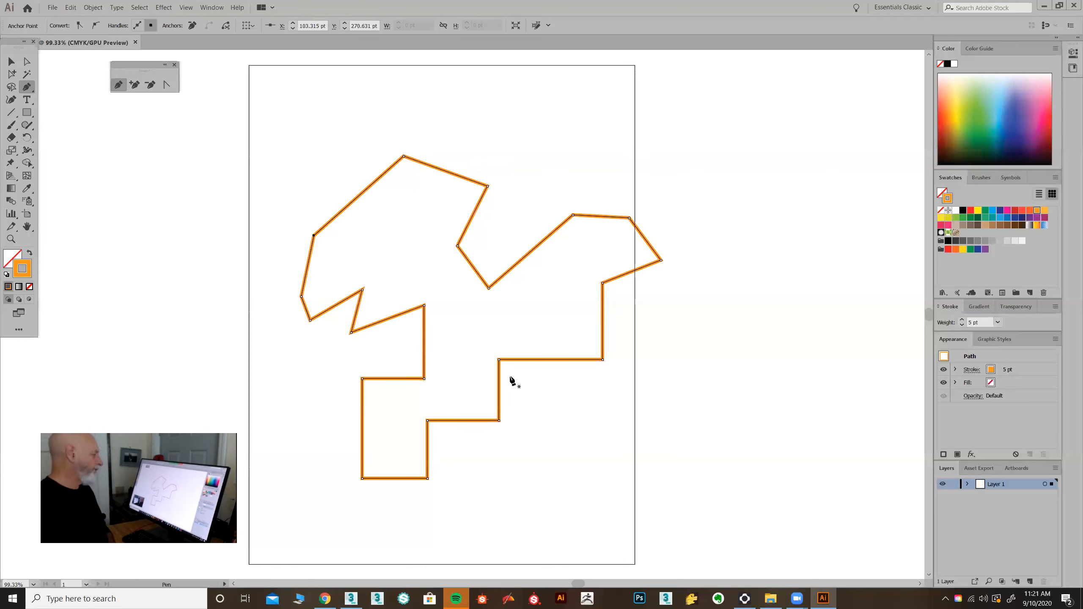
# Move the closed straight-edged shape with the Selection tool and delete it.
pyautogui.click(11, 61)
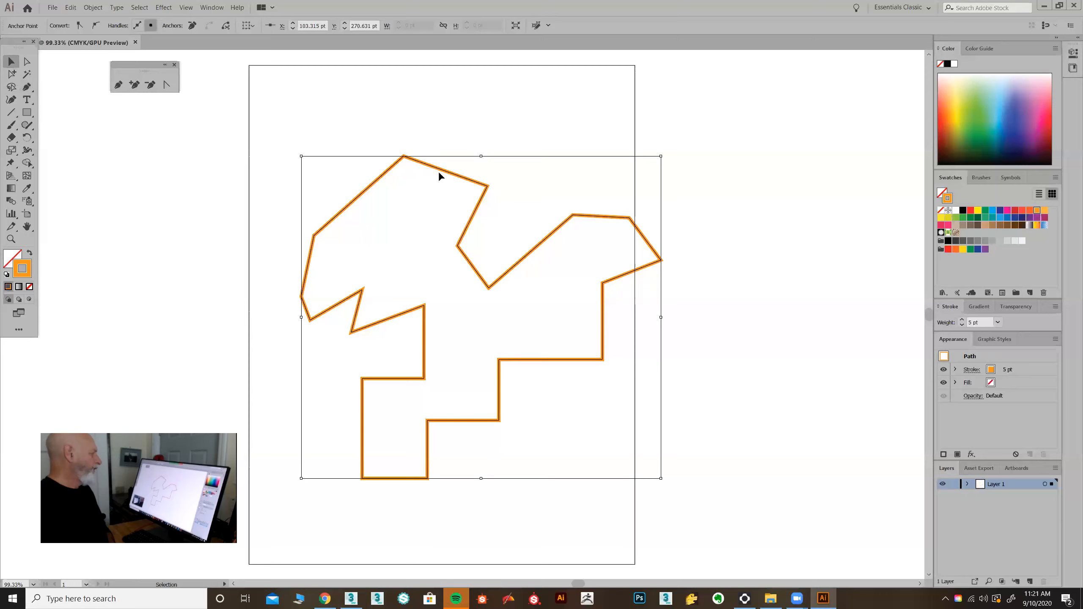
pyautogui.moveTo(444, 173); pyautogui.dragTo(492, 155)
pyautogui.press('Delete')
# Draw one continuous path of smooth curves looping repeatedly around and beyond the artboard with the Pen tool, and delete it.
pyautogui.click(120, 89)
pyautogui.click(325, 238)
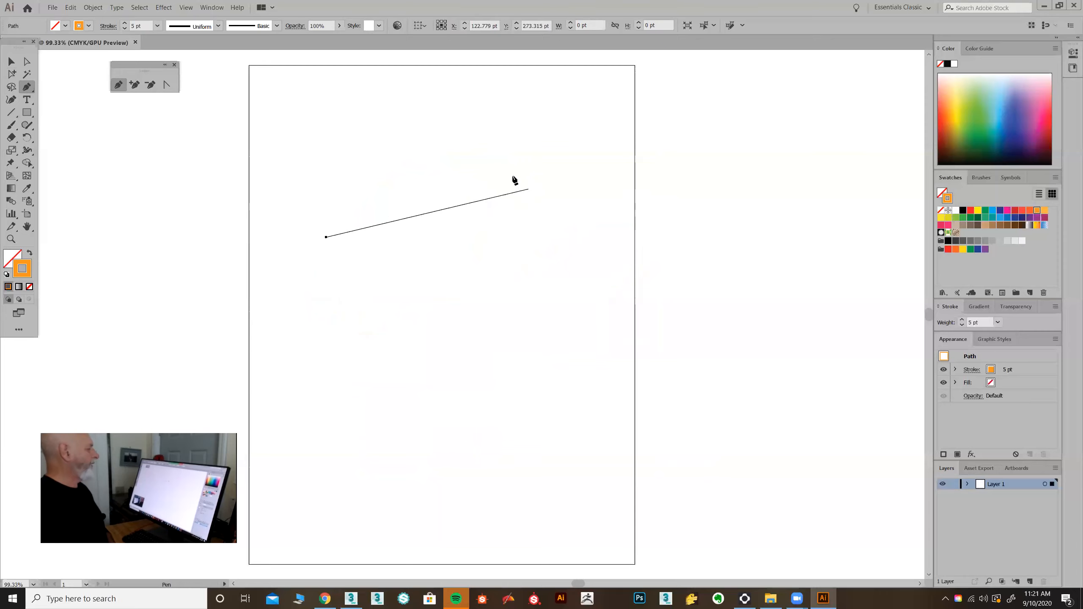
pyautogui.moveTo(510, 170); pyautogui.dragTo(591, 215)
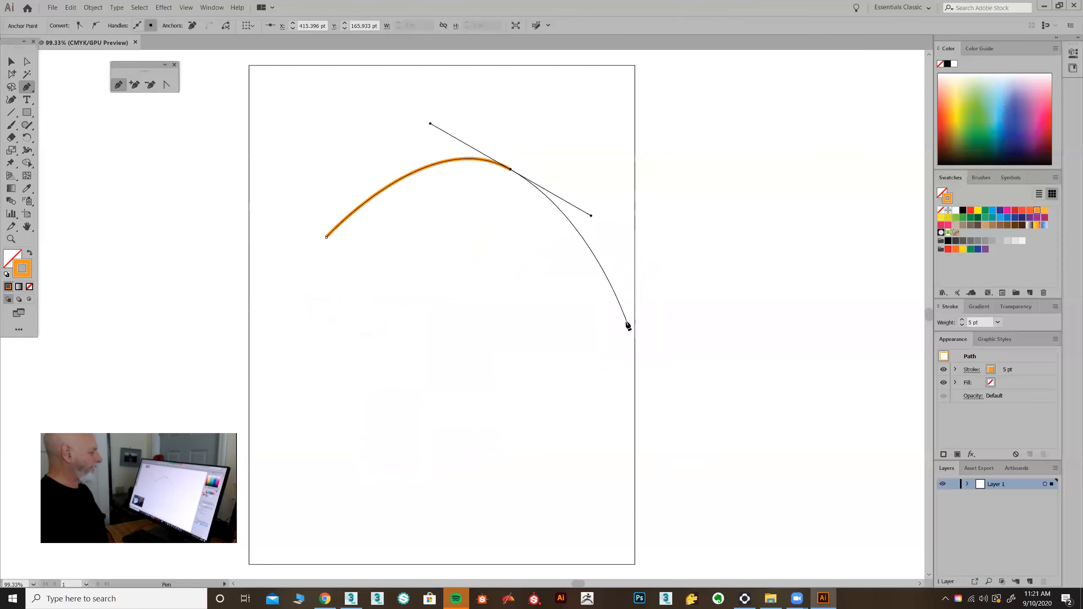
pyautogui.moveTo(475, 526); pyautogui.dragTo(332, 476)
pyautogui.moveTo(267, 356); pyautogui.dragTo(326, 280)
pyautogui.moveTo(631, 195); pyautogui.dragTo(689, 250)
pyautogui.moveTo(650, 443); pyautogui.dragTo(602, 517)
pyautogui.moveTo(395, 446); pyautogui.dragTo(322, 362)
pyautogui.moveTo(282, 177); pyautogui.dragTo(448, 108)
pyautogui.moveTo(741, 167); pyautogui.dragTo(778, 293)
pyautogui.moveTo(308, 479); pyautogui.dragTo(212, 339)
pyautogui.moveTo(232, 156); pyautogui.dragTo(412, 146)
pyautogui.moveTo(779, 265); pyautogui.dragTo(764, 431)
pyautogui.moveTo(391, 419); pyautogui.dragTo(363, 258)
pyautogui.moveTo(480, 172); pyautogui.dragTo(610, 169)
pyautogui.moveTo(735, 225); pyautogui.dragTo(797, 314)
pyautogui.moveTo(782, 485); pyautogui.dragTo(671, 567)
pyautogui.moveTo(454, 404); pyautogui.dragTo(462, 298)
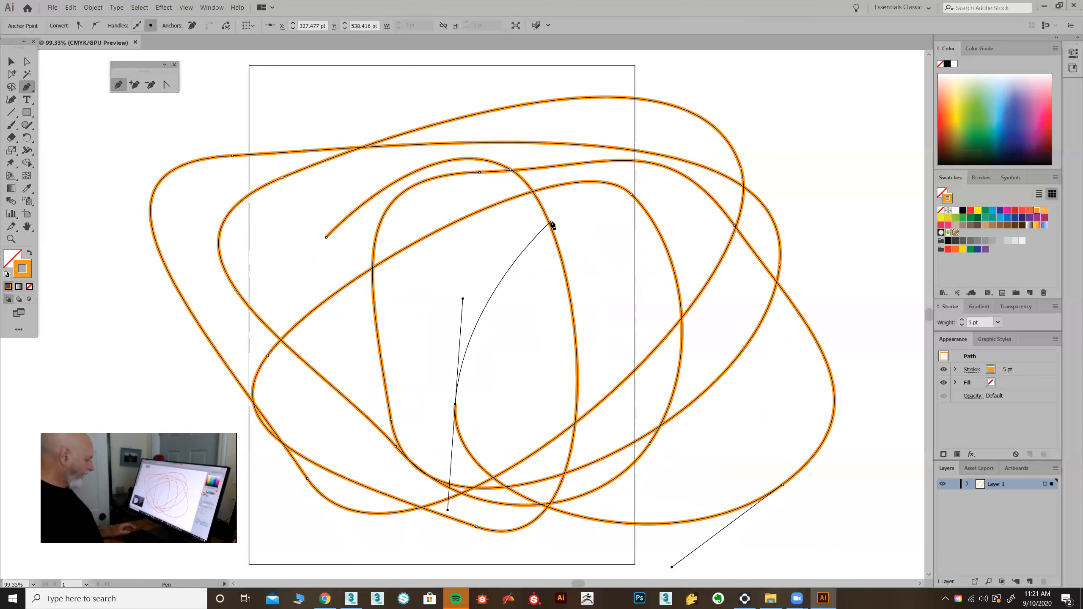
pyautogui.press('Escape')
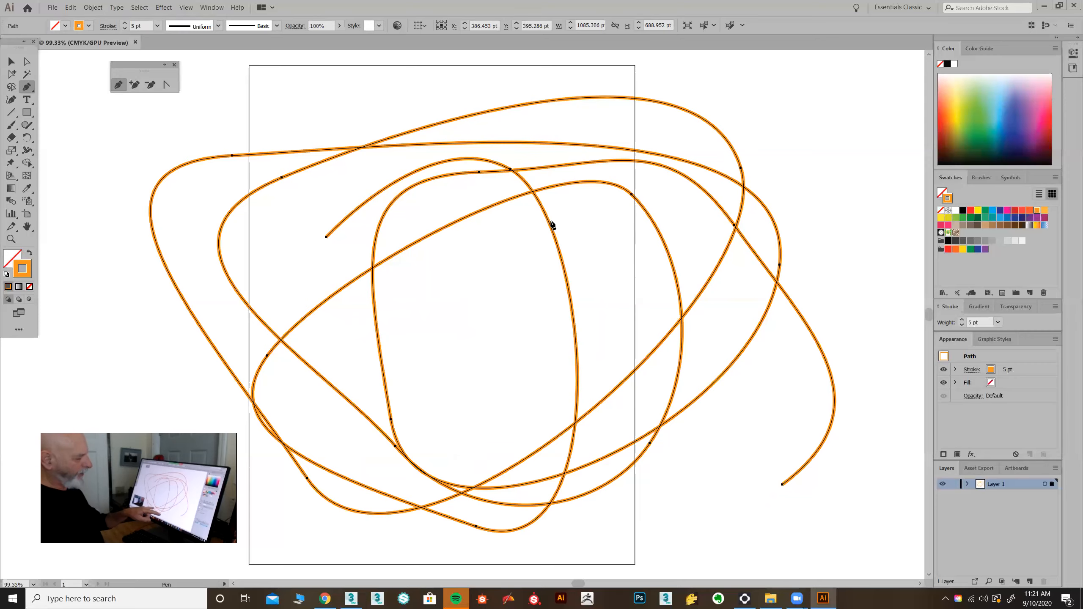
pyautogui.press('Delete')
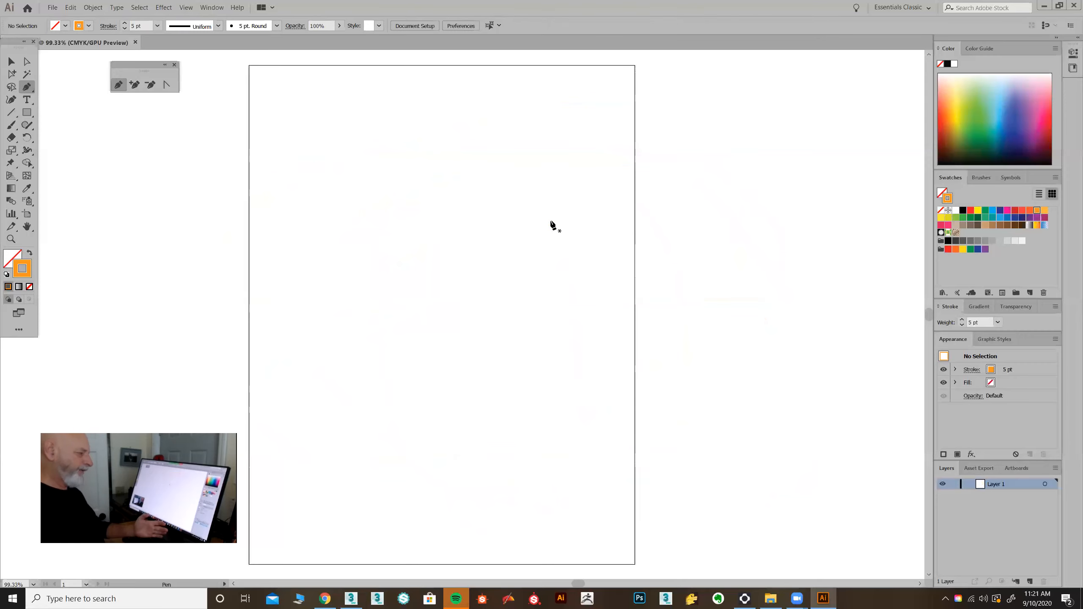
# Draw an open wavy path of smooth curves from the artboard's upper left across its right edge, and end the path.
pyautogui.click(368, 198)
pyautogui.moveTo(316, 312); pyautogui.dragTo(363, 379)
pyautogui.moveTo(439, 401); pyautogui.dragTo(515, 350)
pyautogui.moveTo(584, 352); pyautogui.dragTo(681, 406)
pyautogui.moveTo(755, 367); pyautogui.dragTo(773, 323)
pyautogui.moveTo(773, 241); pyautogui.dragTo(735, 216)
pyautogui.moveTo(656, 247); pyautogui.dragTo(602, 193)
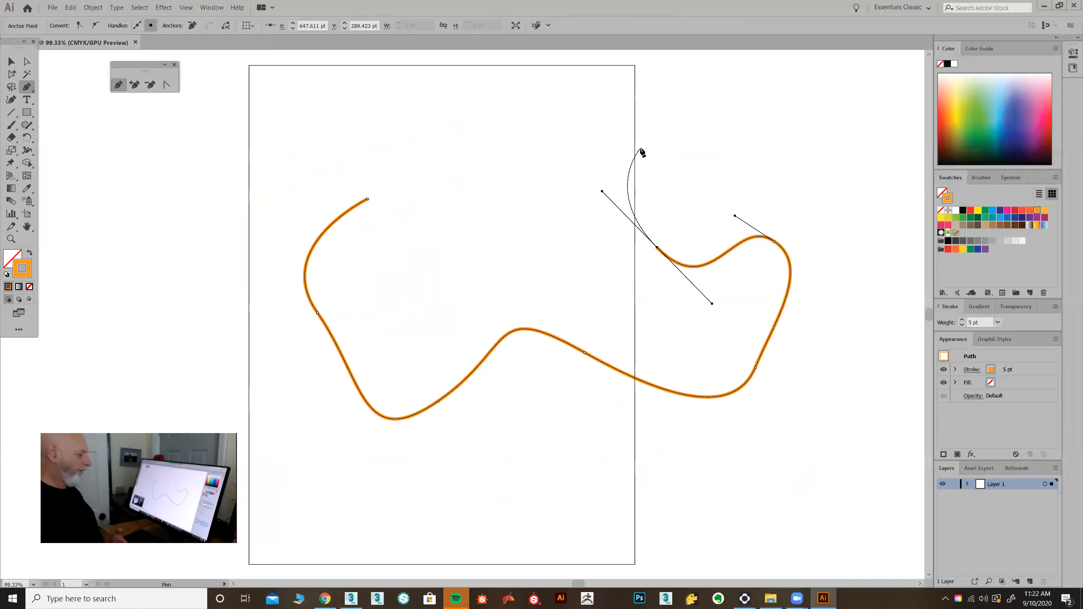
pyautogui.press('Escape')
# Draw a second, separate wavy path above the first one, and delete it.
pyautogui.moveTo(556, 122); pyautogui.dragTo(430, 123)
pyautogui.moveTo(358, 131); pyautogui.dragTo(164, 222)
pyautogui.press('Escape')
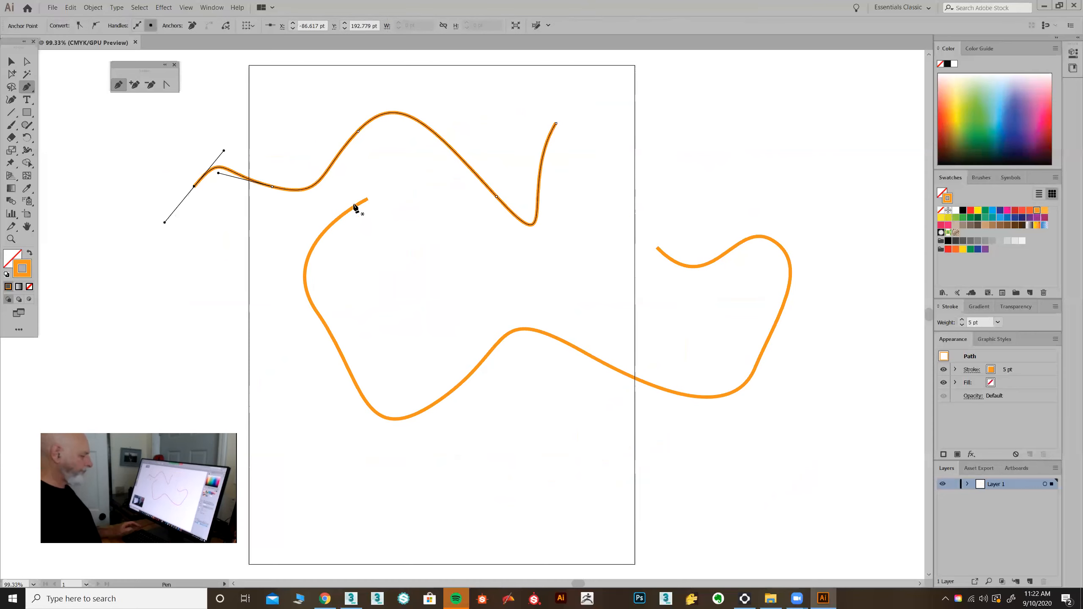
pyautogui.press('Delete')
pyautogui.press('Delete')
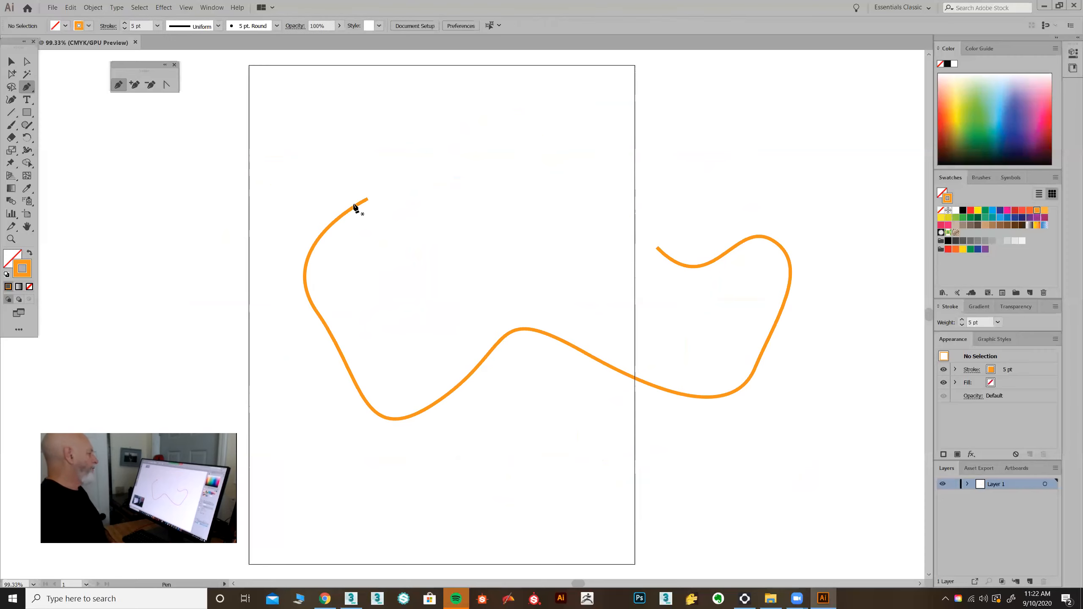
# Select the remaining wavy path with the Selection tool and delete it.
pyautogui.click(11, 61)
pyautogui.moveTo(285, 166); pyautogui.dragTo(548, 413)
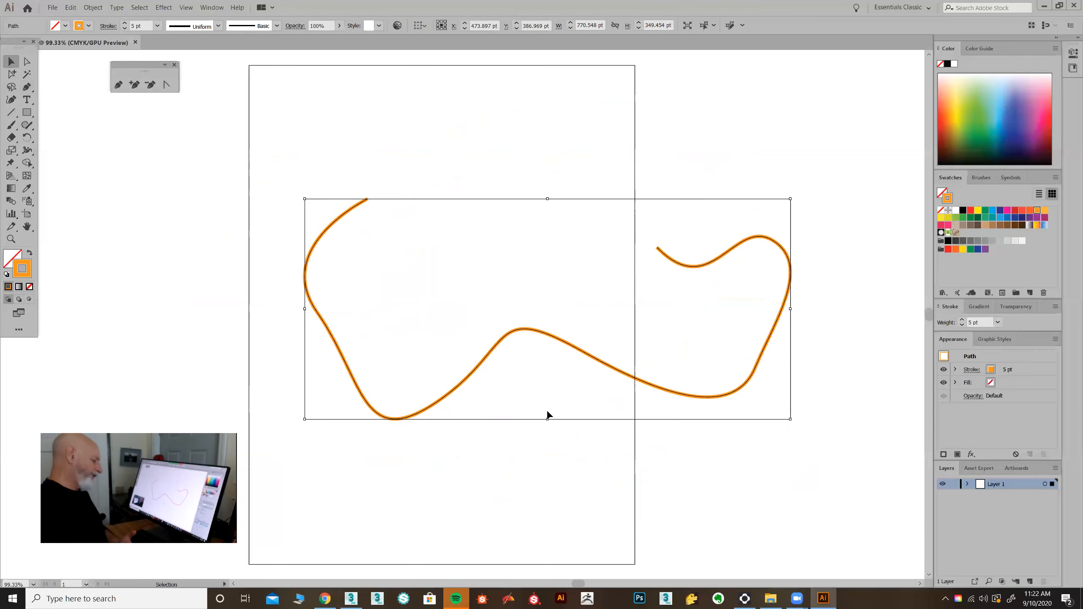
pyautogui.press('Delete')
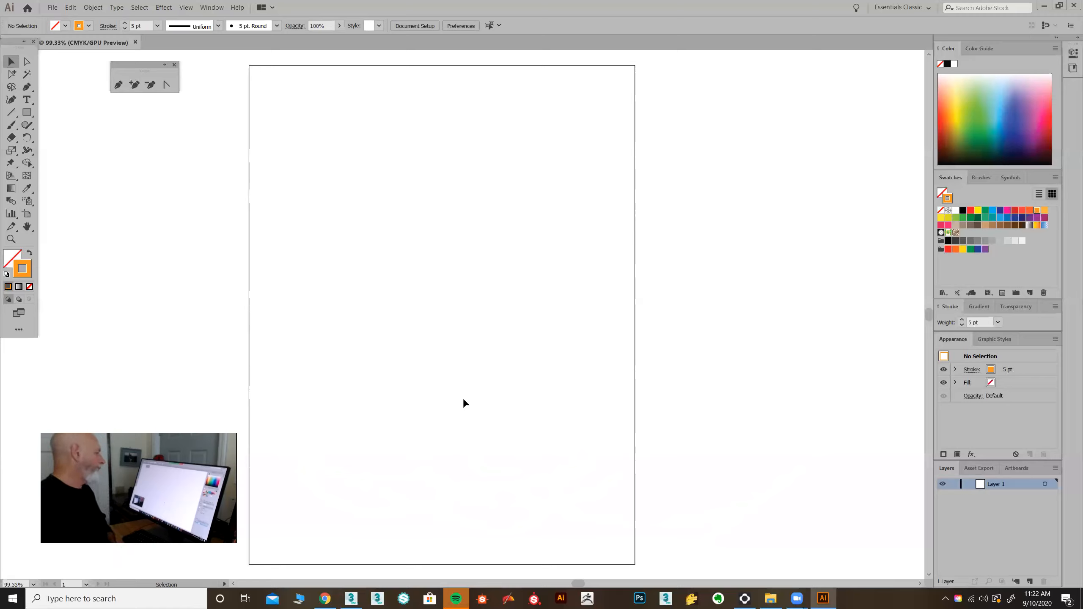
# Draw an open arch with the Pen tool across the artboard's upper half, with a handle-free start point and a smooth end point.
pyautogui.click(31, 88)
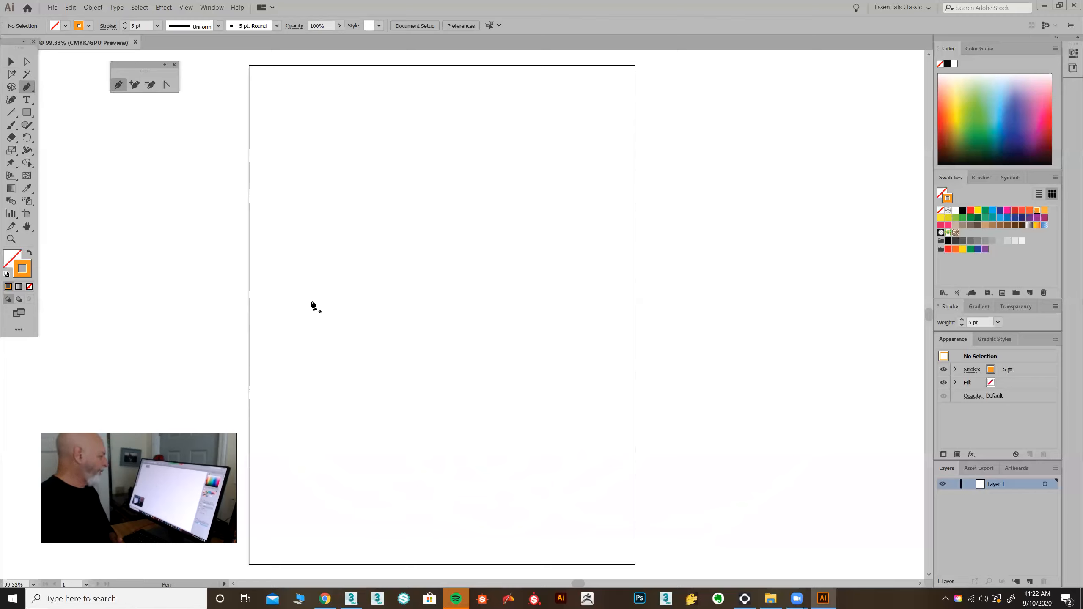
pyautogui.click(297, 276)
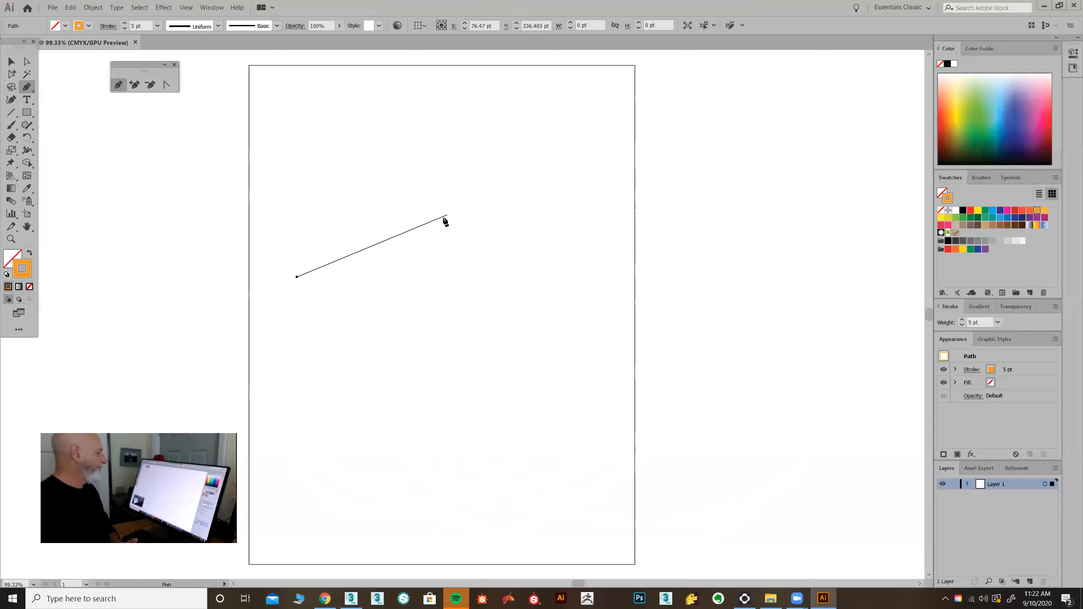
pyautogui.moveTo(533, 197); pyautogui.dragTo(666, 267)
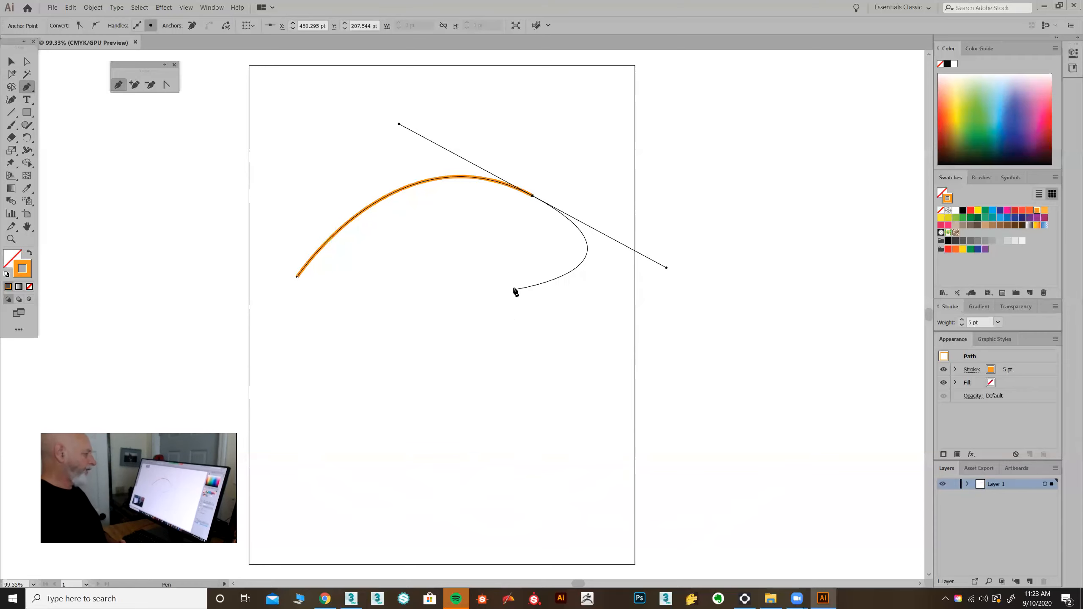
# Try continuing the arch with segments below and beyond its end point, and undo back to the single arch.
pyautogui.click(469, 292)
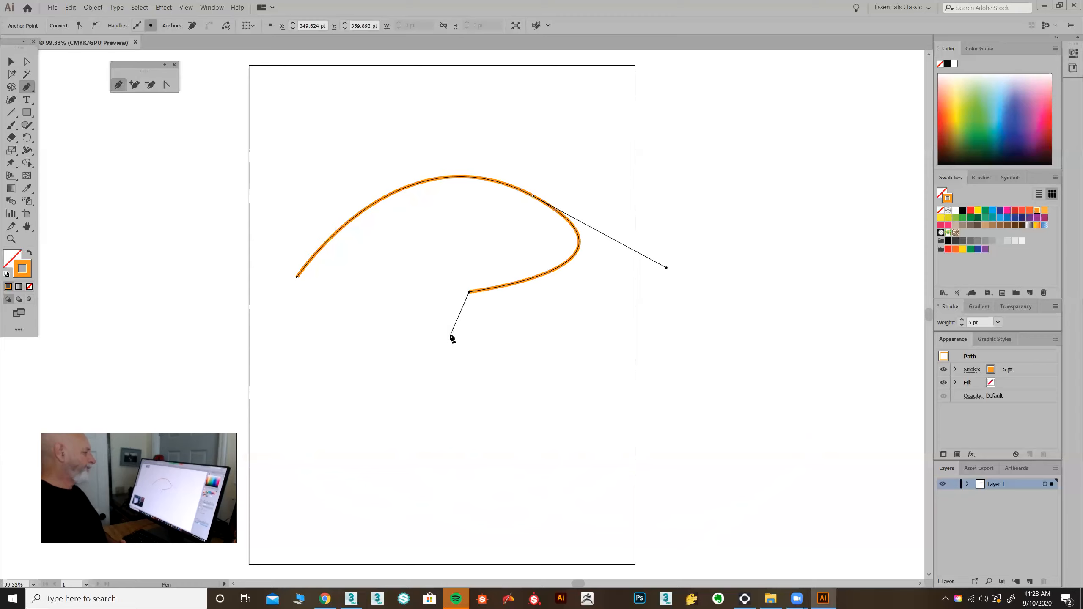
pyautogui.hotkey('ctrl', 'z')
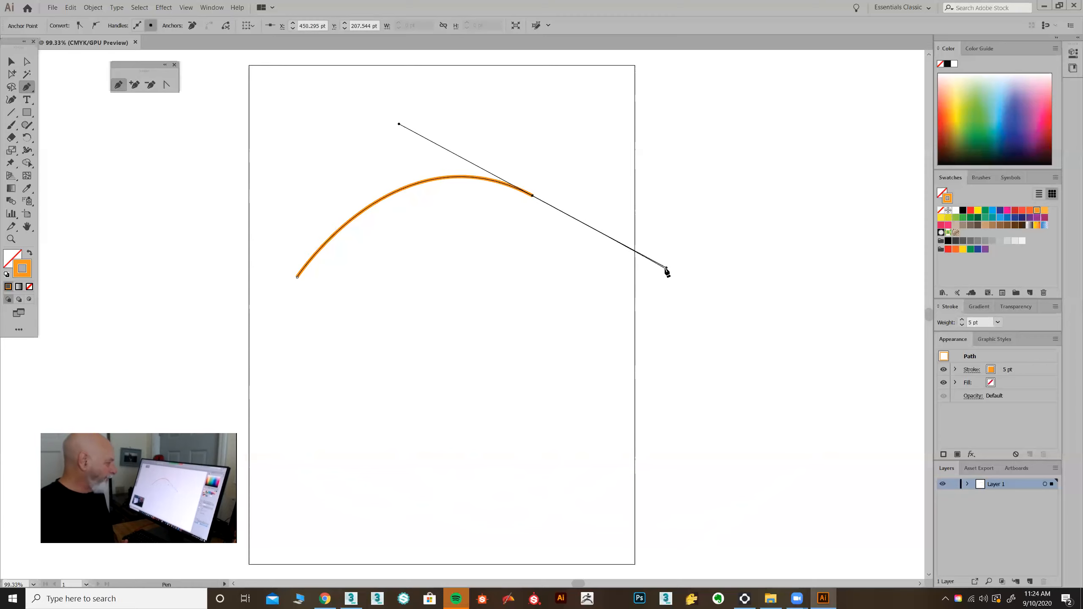
pyautogui.moveTo(665, 268); pyautogui.dragTo(448, 358)
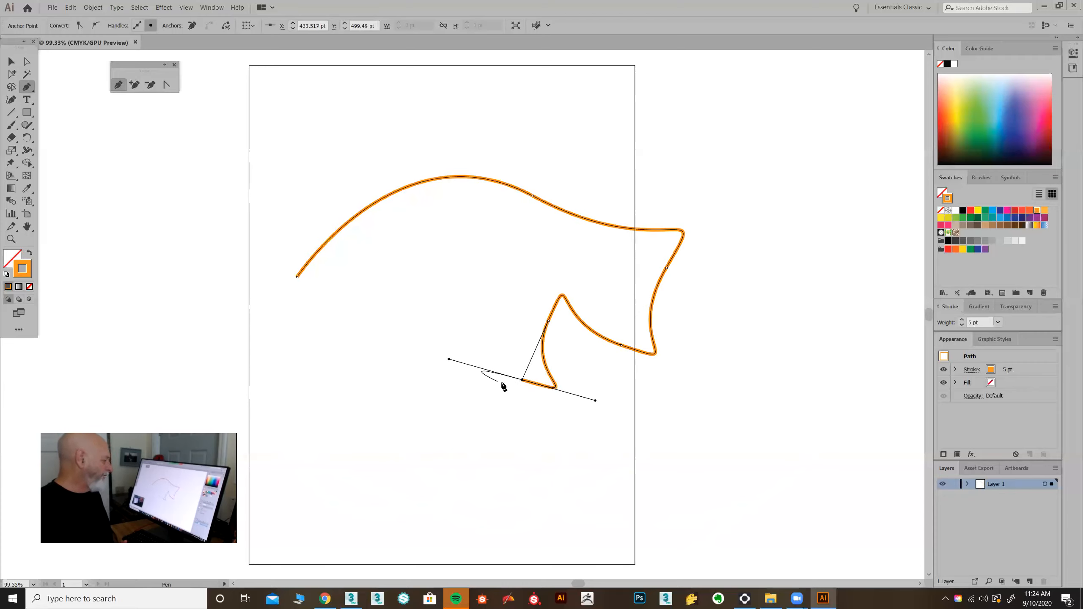
pyautogui.hotkey('ctrl', 'z')
pyautogui.hotkey('ctrl', 'z')
pyautogui.hotkey('ctrl', 'z')
pyautogui.hotkey('ctrl', 'z')
pyautogui.hotkey('ctrl', 'z')
pyautogui.hotkey('ctrl', 'z')
pyautogui.hotkey('ctrl', 'z')
pyautogui.hotkey('ctrl', 'z')
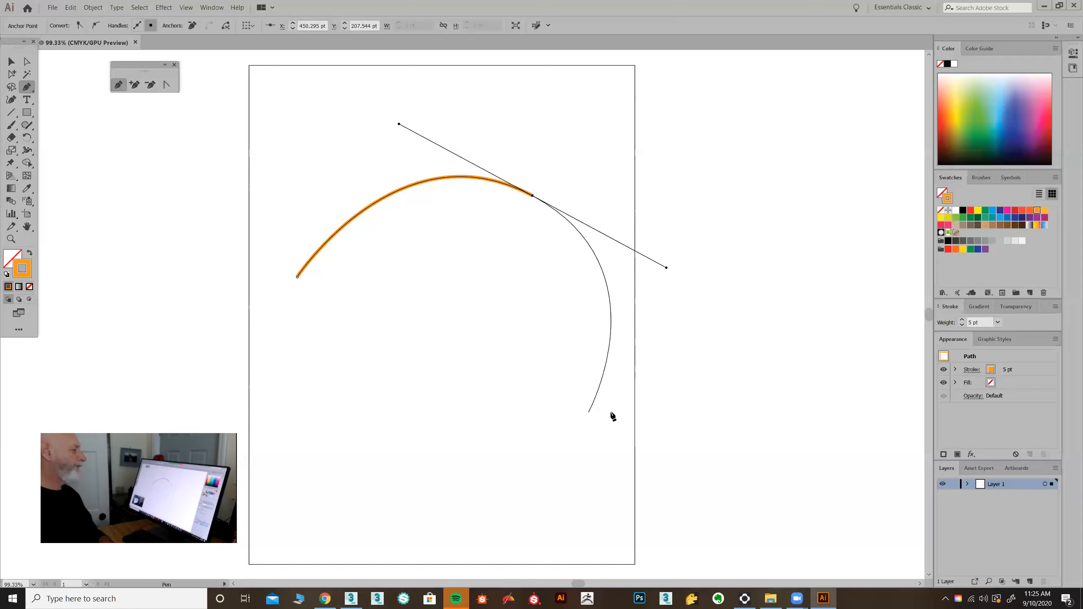
# Extend the arch down its right side and add a zigzag of short-handled smooth points across the middle of the artboard.
pyautogui.moveTo(594, 356)
pyautogui.mouseDown()
pyautogui.moveTo(519, 382)
pyautogui.moveTo(507, 364)
pyautogui.moveTo(590, 421)
pyautogui.moveTo(646, 355)
pyautogui.moveTo(542, 399)
pyautogui.moveTo(589, 355)
pyautogui.moveTo(541, 358)
pyautogui.moveTo(573, 367)
pyautogui.moveTo(329, 364)
pyautogui.moveTo(418, 349)
pyautogui.moveTo(317, 339)
pyautogui.moveTo(592, 360)
pyautogui.mouseUp()
pyautogui.moveTo(477, 226); pyautogui.dragTo(472, 228)
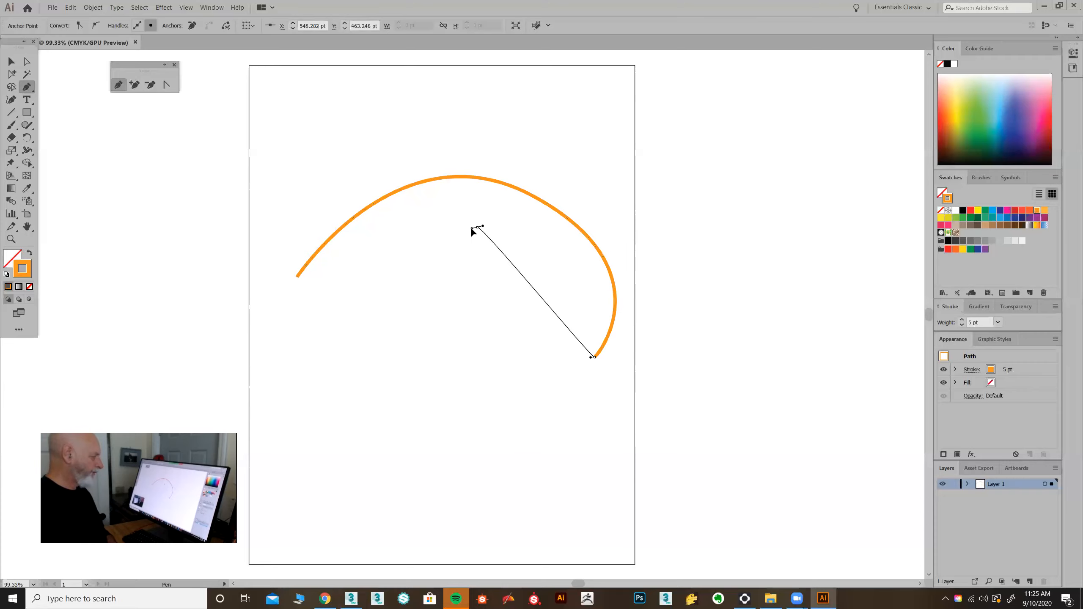
pyautogui.moveTo(466, 392); pyautogui.dragTo(455, 393)
pyautogui.moveTo(396, 256); pyautogui.dragTo(387, 258)
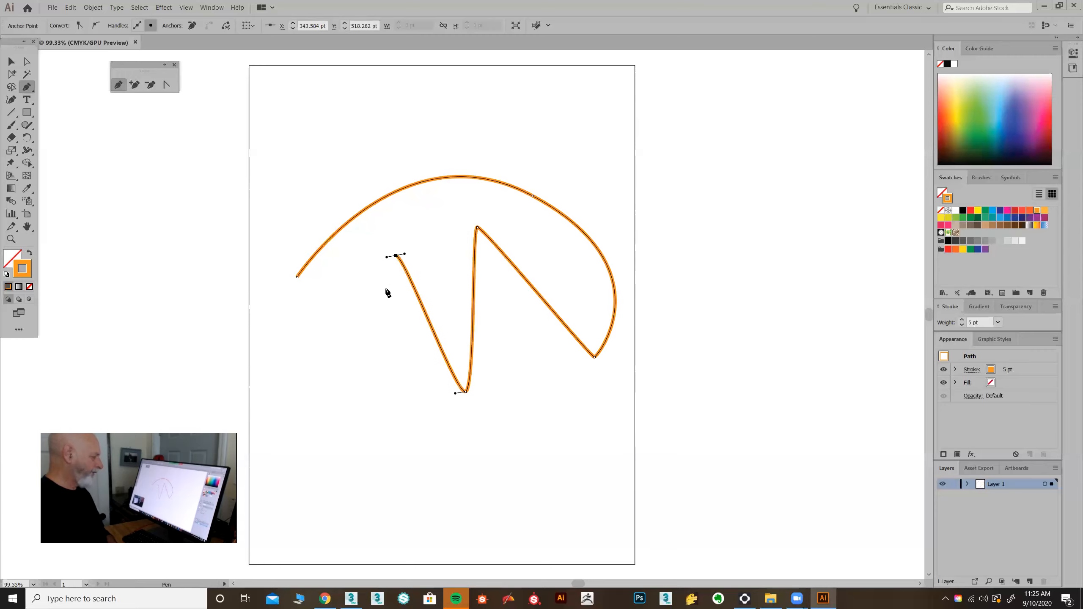
pyautogui.moveTo(398, 417); pyautogui.dragTo(384, 420)
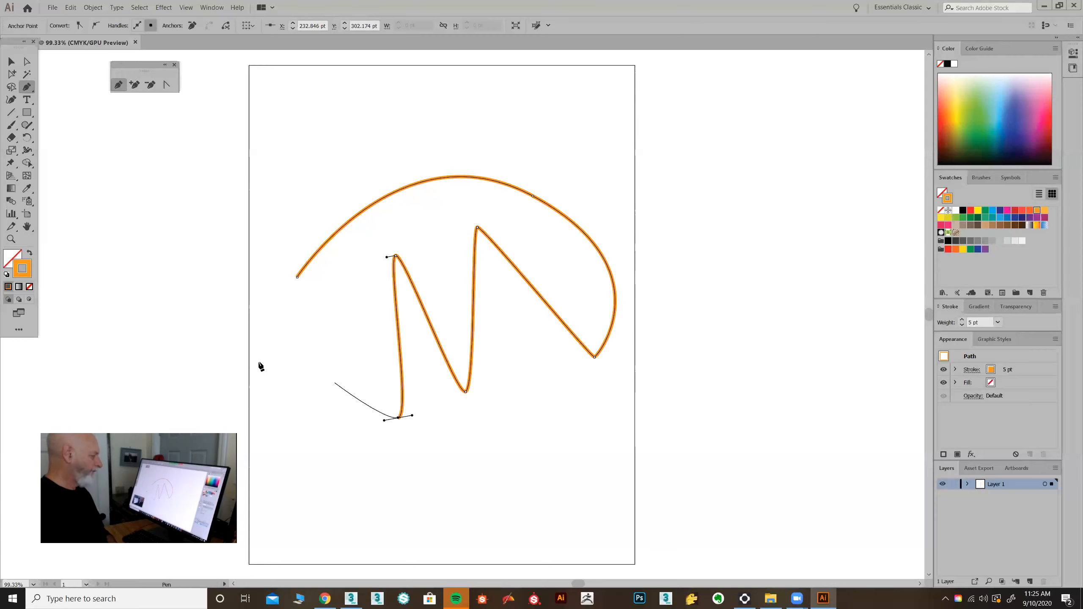
# Continue the path with large smooth curves that loop beyond the artboard's left edge and return near its upper left.
pyautogui.moveTo(291, 309); pyautogui.dragTo(216, 315)
pyautogui.moveTo(207, 391); pyautogui.dragTo(121, 351)
pyautogui.moveTo(160, 241); pyautogui.dragTo(203, 189)
pyautogui.moveTo(267, 163); pyautogui.dragTo(284, 199)
# Continue the path with straight, battlement-like segments along the artboard's upper part, and delete the whole path.
pyautogui.click(362, 155)
pyautogui.click(354, 93)
pyautogui.click(399, 80)
pyautogui.click(382, 154)
pyautogui.click(432, 149)
pyautogui.click(431, 113)
pyautogui.click(466, 113)
pyautogui.click(469, 158)
pyautogui.click(508, 127)
pyautogui.click(529, 123)
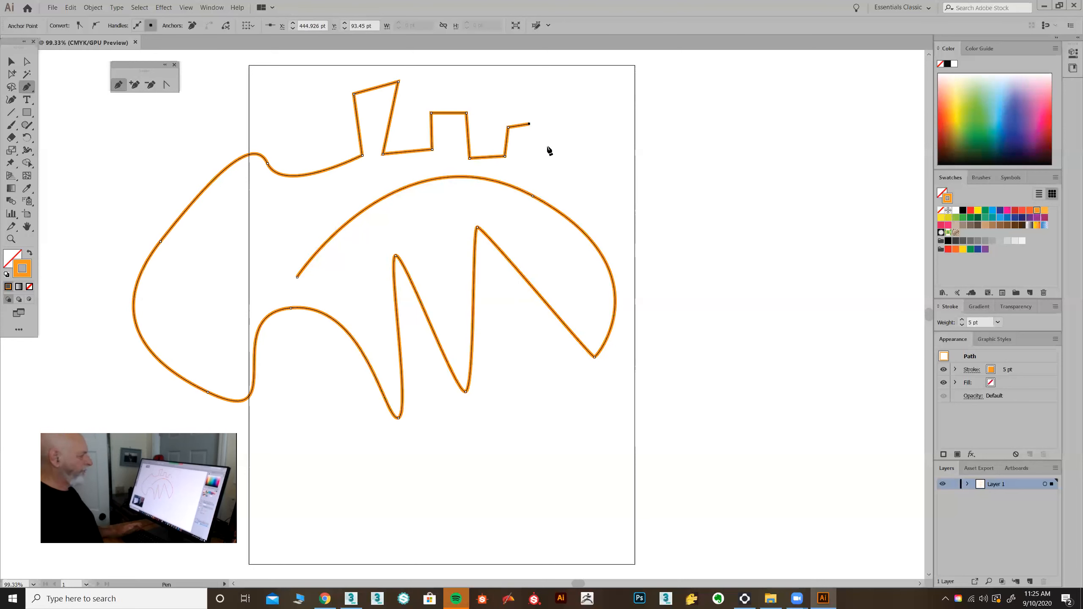
pyautogui.press('Delete')
pyautogui.press('Delete')
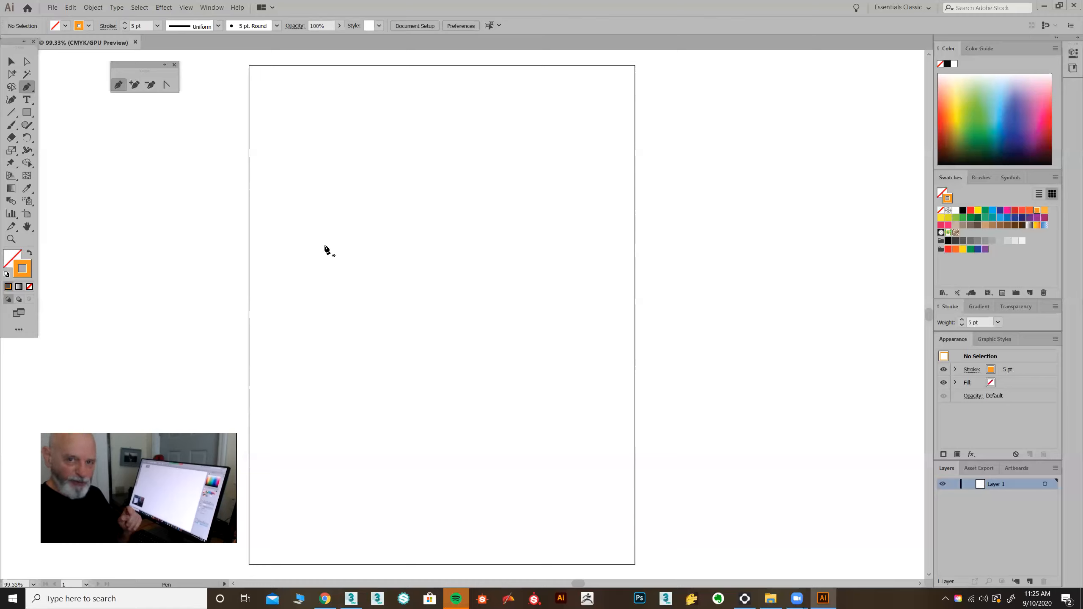
# Draw a closed upright oval from two smooth anchor points in the artboard's upper left, about 147 pt wide and 206 pt high.
pyautogui.moveTo(324, 213); pyautogui.dragTo(324, 293)
pyautogui.moveTo(416, 212); pyautogui.dragTo(417, 118)
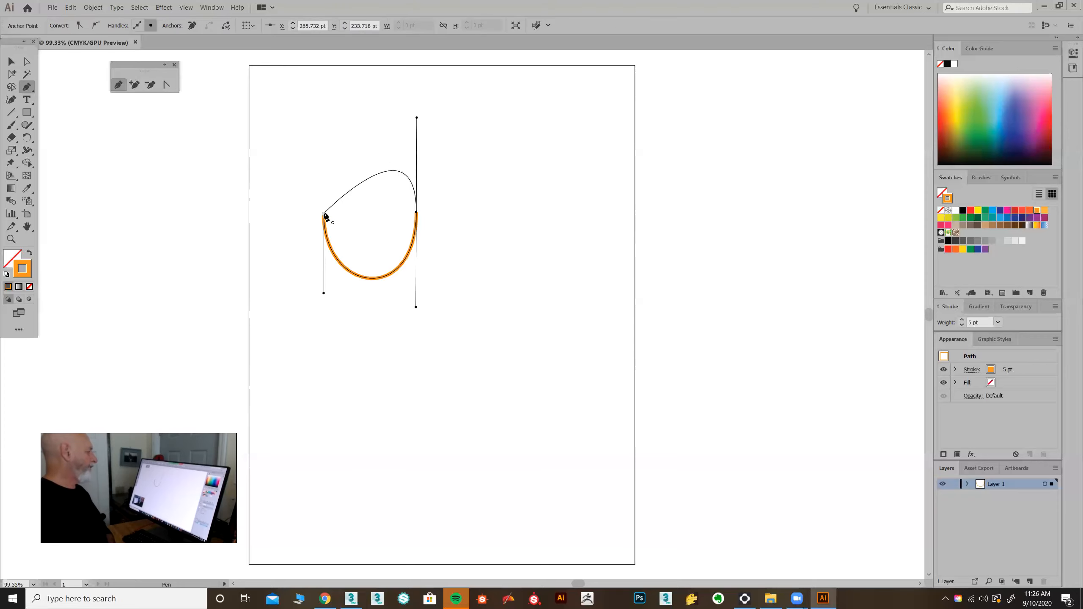
pyautogui.moveTo(324, 214); pyautogui.dragTo(318, 294)
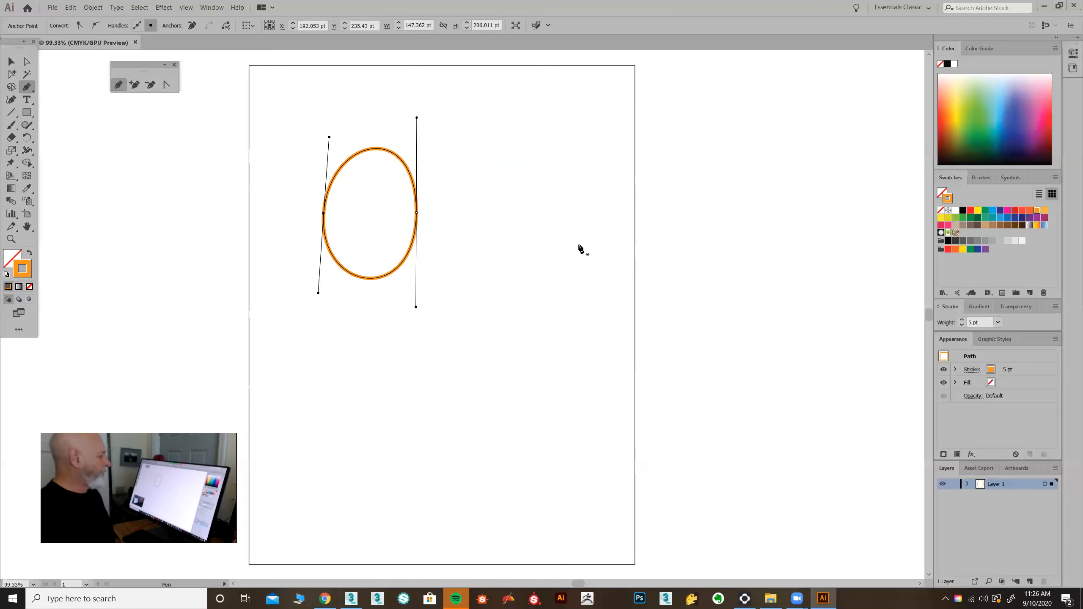
# Draw an open two-point arch across the artboard's right edge and end the path.
pyautogui.moveTo(558, 293); pyautogui.dragTo(564, 180)
pyautogui.moveTo(779, 282); pyautogui.dragTo(779, 429)
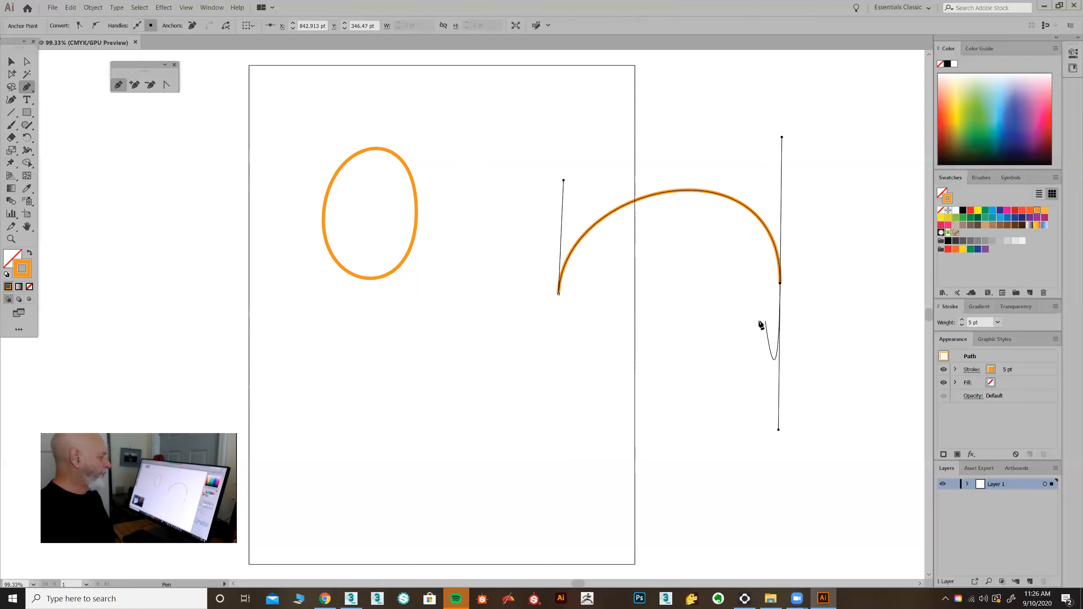
pyautogui.press('Escape')
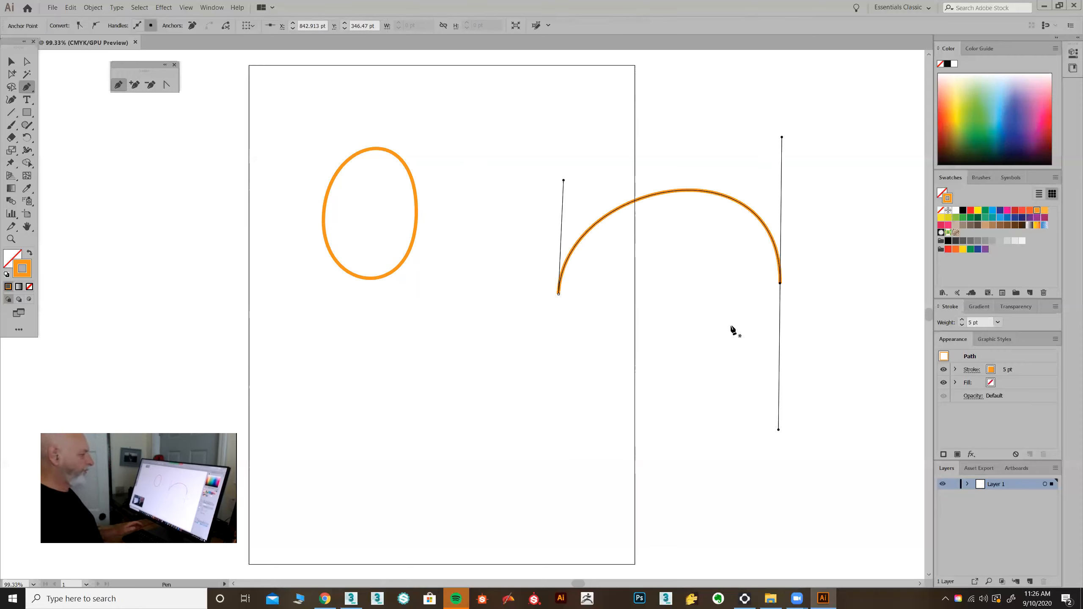
# Draw a comparison arch from many smooth anchor points below the two-point arch, and delete it.
pyautogui.moveTo(560, 372); pyautogui.dragTo(563, 352)
pyautogui.moveTo(590, 317); pyautogui.dragTo(590, 316)
pyautogui.moveTo(616, 286); pyautogui.dragTo(787, 348)
pyautogui.moveTo(786, 388); pyautogui.dragTo(788, 400)
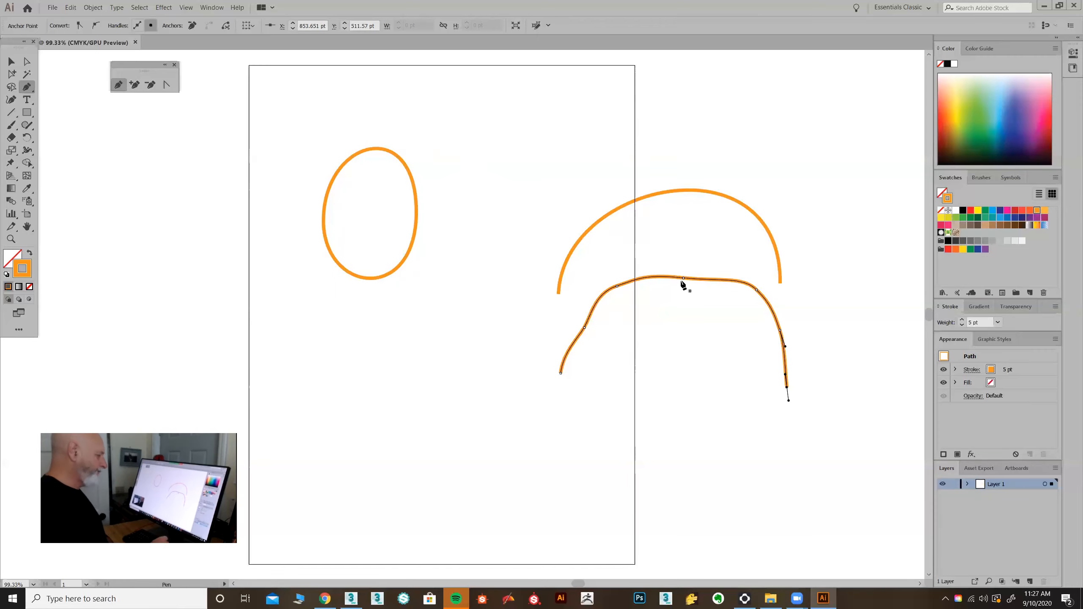
pyautogui.press('Delete')
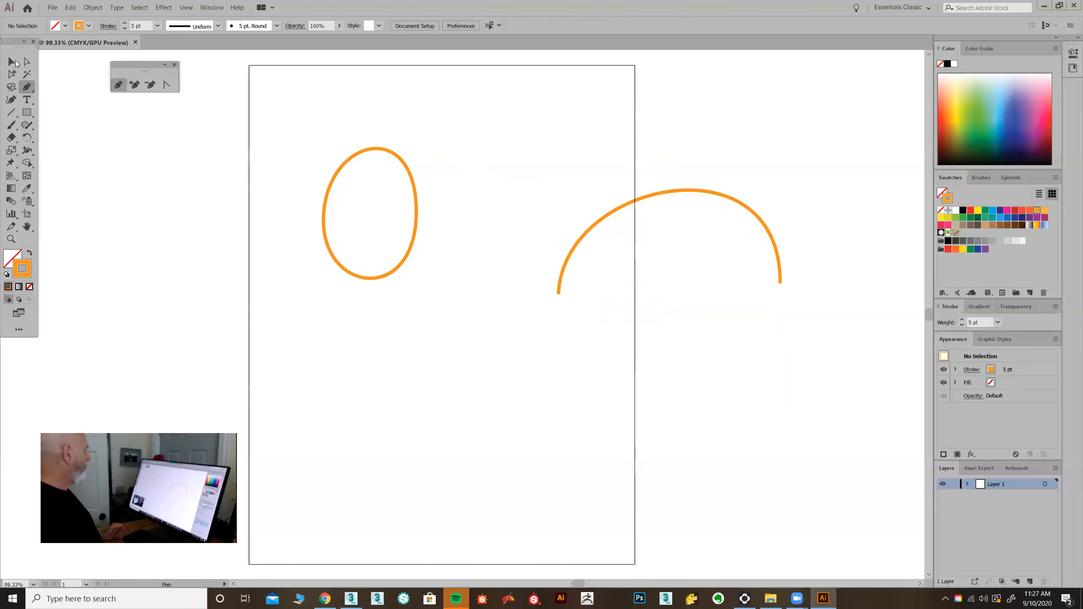
# Select the two-point arch crossing the artboard's right edge with the Selection tool and delete it.
pyautogui.press('v')
pyautogui.moveTo(556, 128); pyautogui.dragTo(695, 253)
pyautogui.press('Delete')
# Draw a second closed upright oval with the Pen tool beside the first, about 159 pt wide and 236 pt high.
pyautogui.click(118, 85)
pyautogui.moveTo(476, 208); pyautogui.dragTo(481, 299)
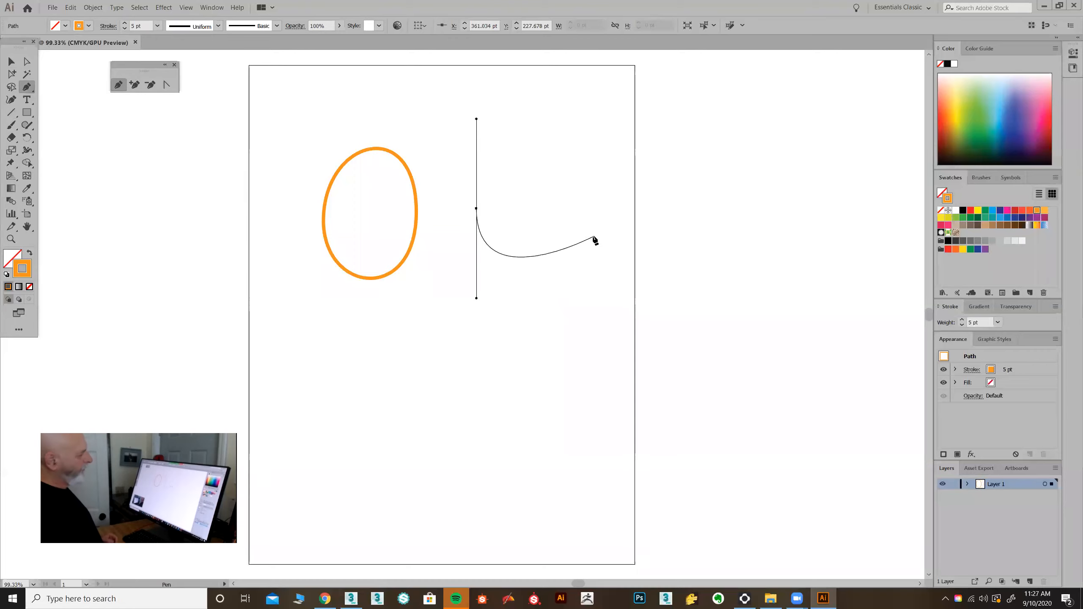
pyautogui.click(579, 207)
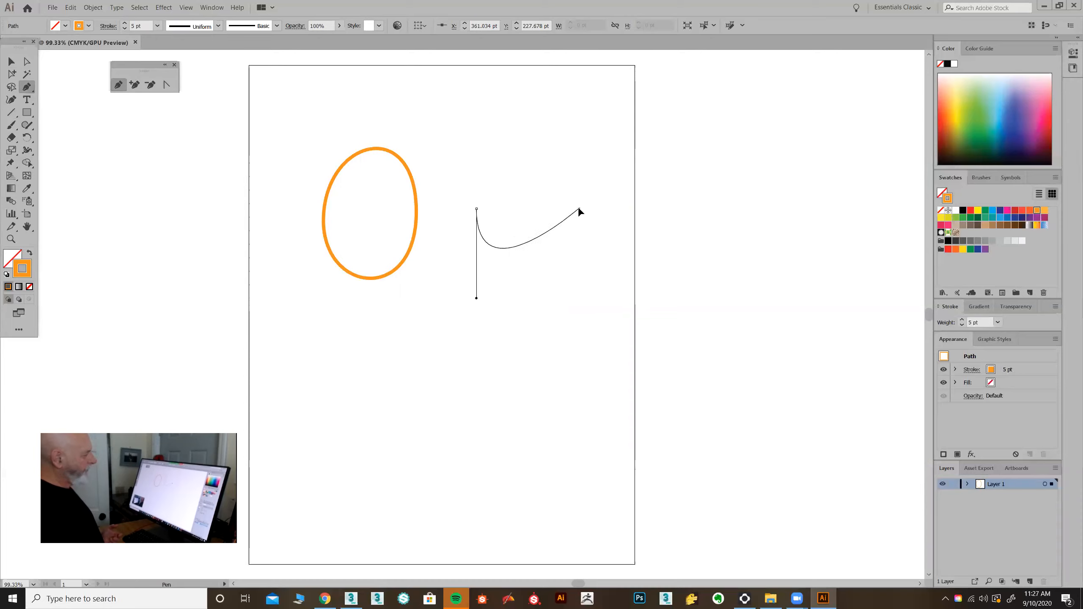
pyautogui.moveTo(578, 208); pyautogui.dragTo(579, 104)
pyautogui.hotkey('ctrl', 'z')
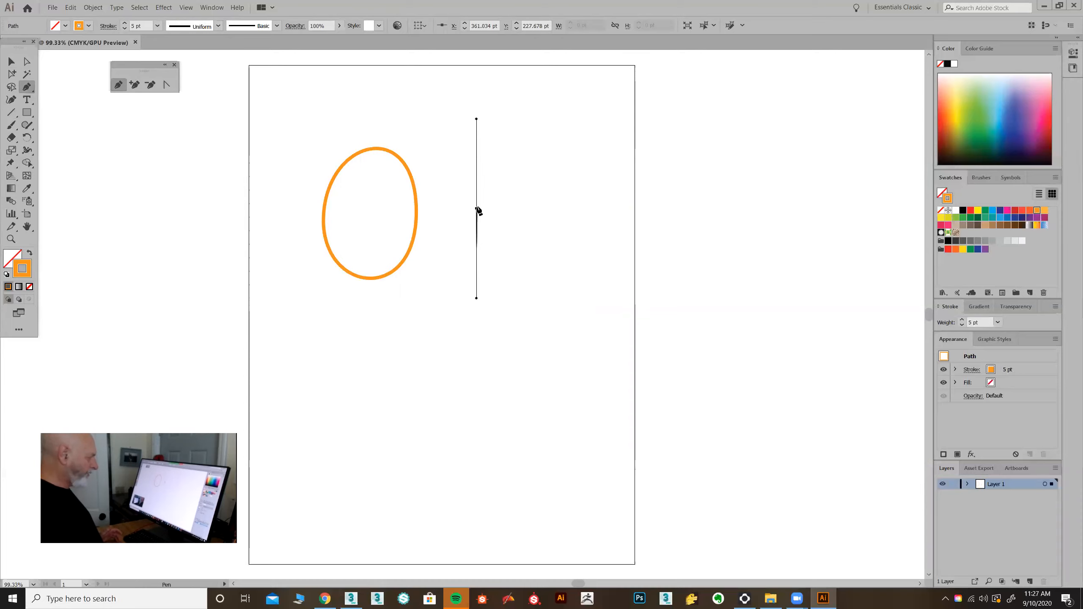
pyautogui.moveTo(577, 207); pyautogui.dragTo(578, 99)
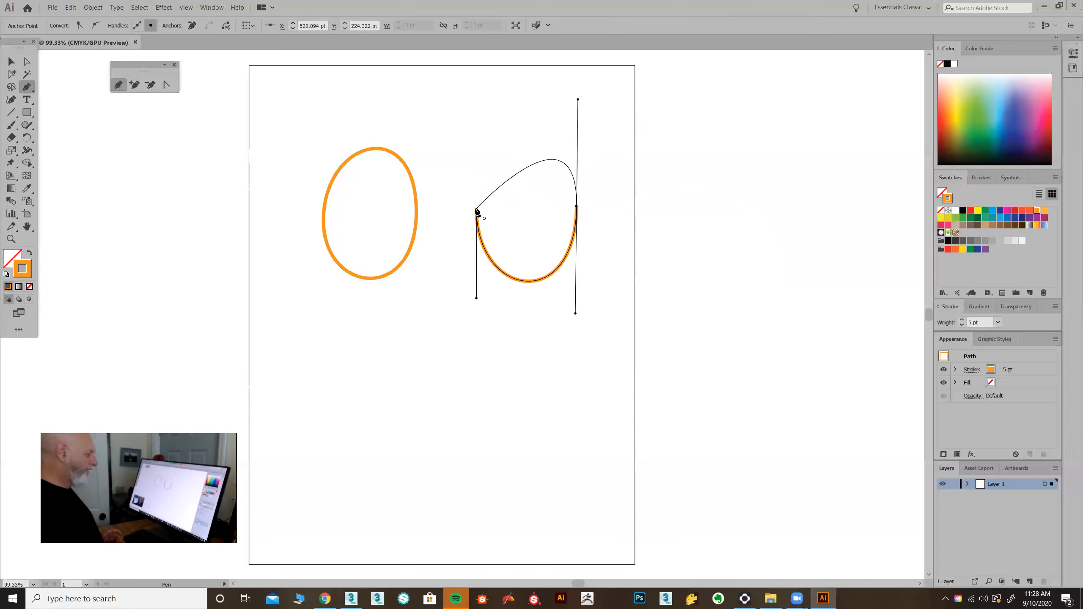
pyautogui.moveTo(477, 209); pyautogui.dragTo(478, 303)
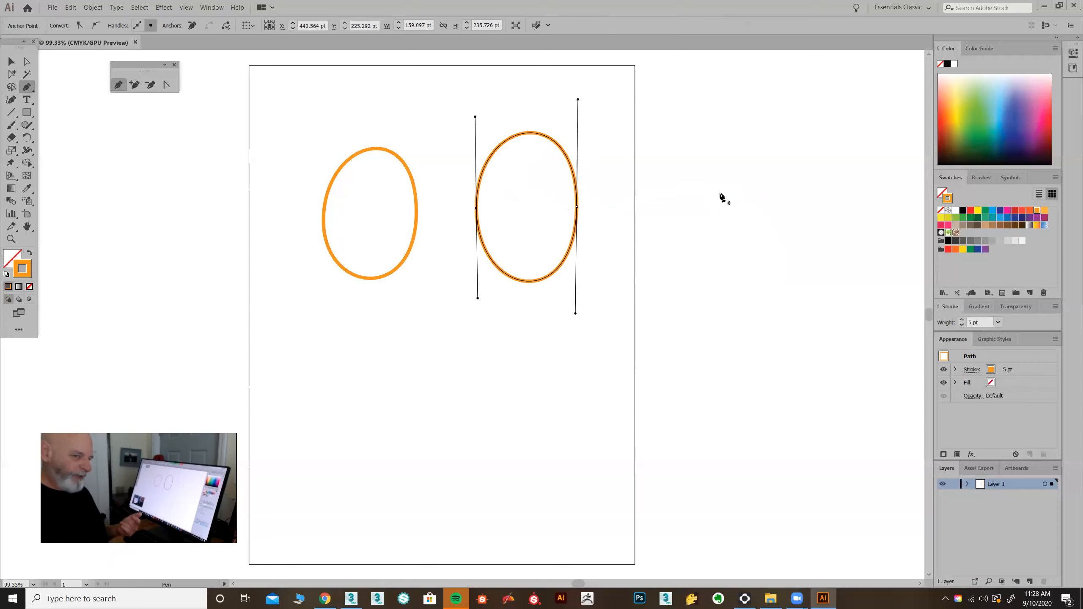
# Draw a closed horizontal oval from two smooth points with horizontal handles outside the artboard's right edge, about 224 pt wide.
pyautogui.moveTo(744, 185); pyautogui.dragTo(663, 185)
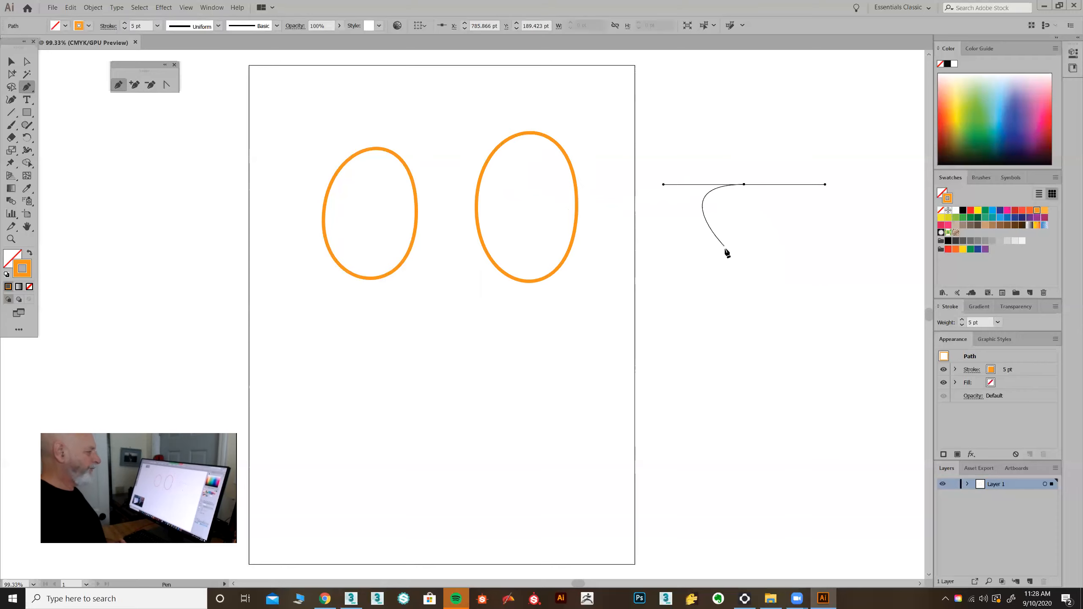
pyautogui.moveTo(746, 263); pyautogui.dragTo(844, 259)
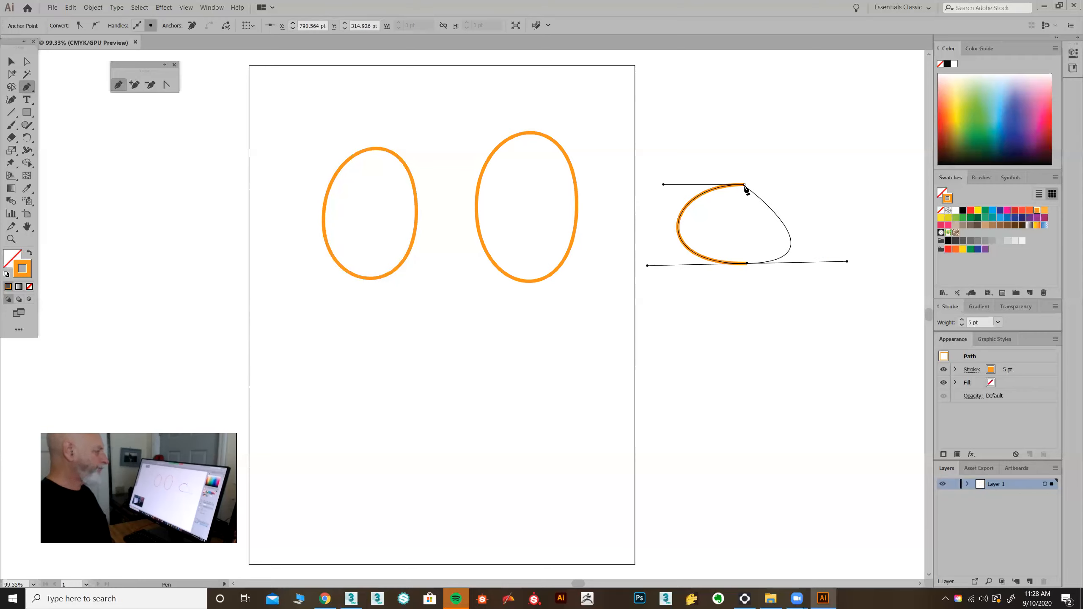
pyautogui.moveTo(745, 185); pyautogui.dragTo(649, 188)
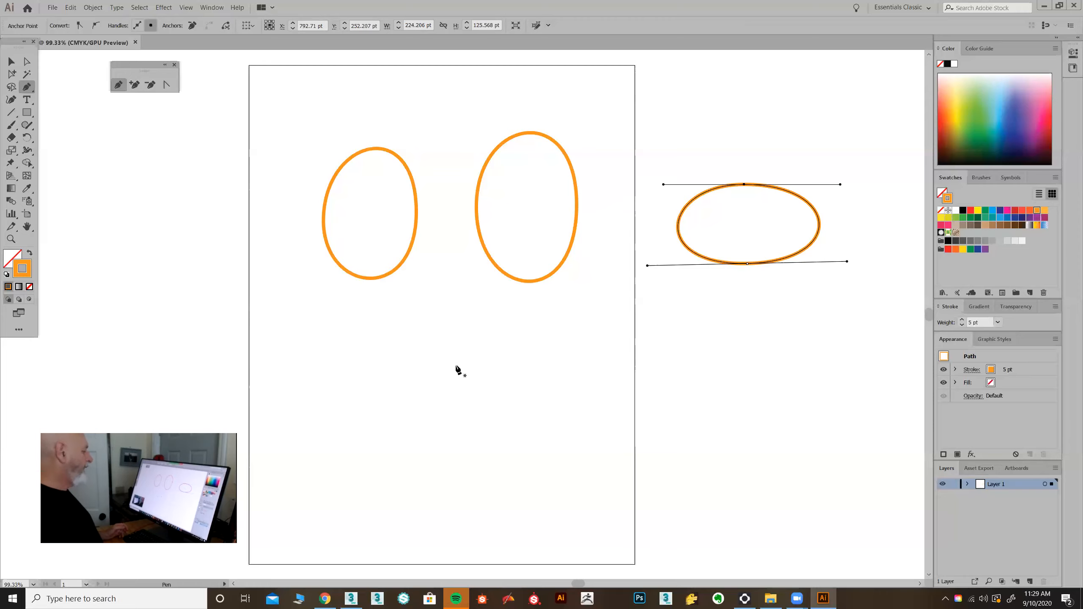
# Deselect the horizontal oval and draw a closed diagonal oval with 45° constrained handles in the artboard's lower half.
pyautogui.keyDown('ctrl'); pyautogui.click(481, 363); pyautogui.keyUp('ctrl')
pyautogui.moveTo(483, 359); pyautogui.dragTo(418, 427)
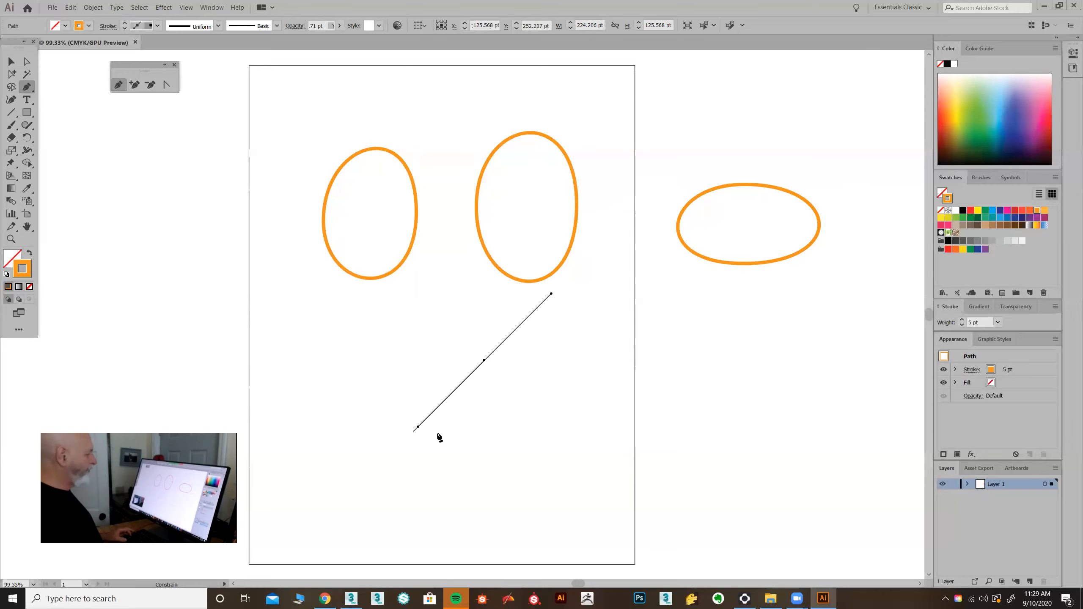
pyautogui.moveTo(553, 428); pyautogui.dragTo(632, 354)
pyautogui.moveTo(484, 360); pyautogui.dragTo(418, 427)
# Draw a second closed diagonal oval with 45° handles outside the artboard's lower right, about 205 pt wide and high.
pyautogui.moveTo(697, 380); pyautogui.dragTo(626, 453)
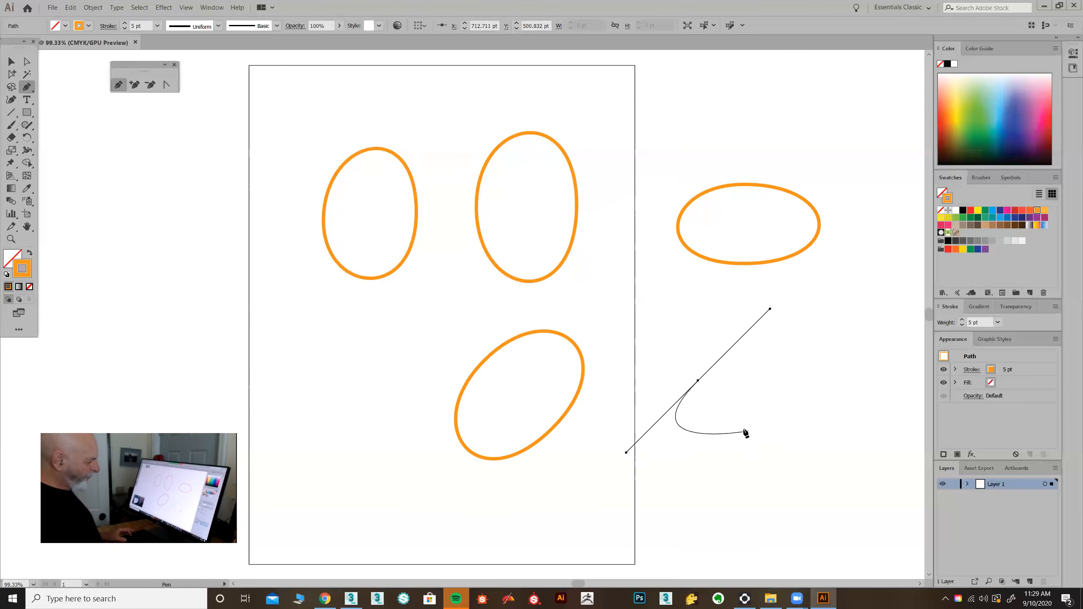
pyautogui.moveTo(764, 447); pyautogui.dragTo(835, 374)
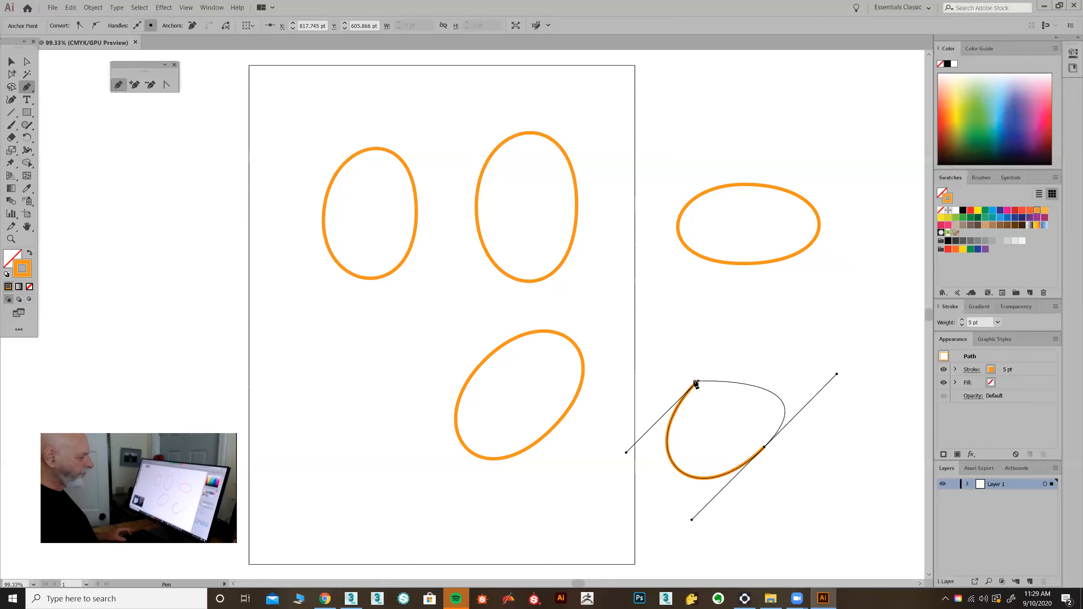
pyautogui.moveTo(697, 381); pyautogui.dragTo(630, 456)
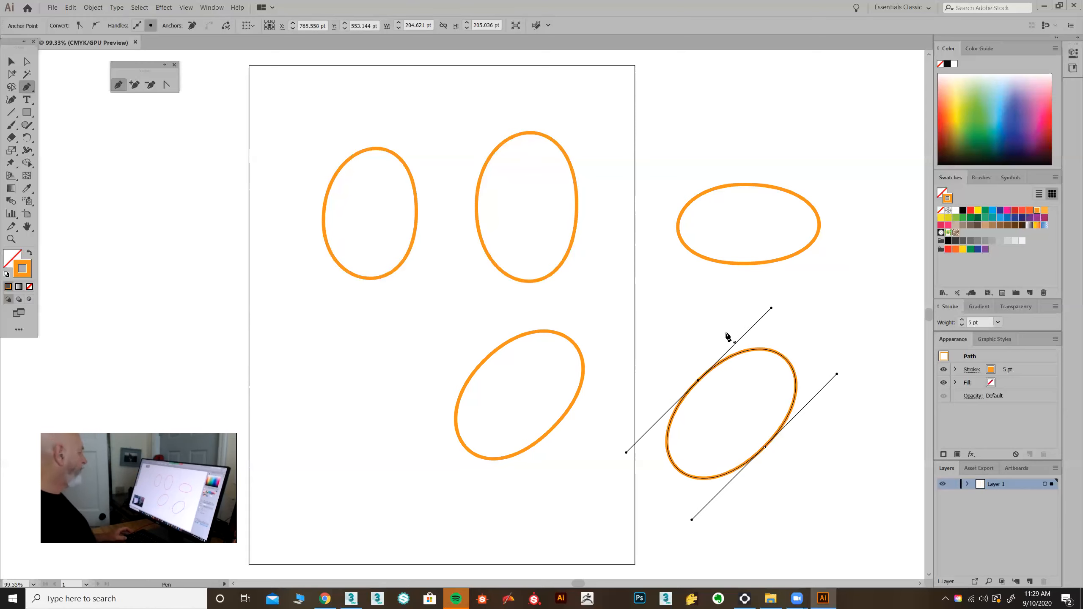
# Select all five ovals with the Selection tool and delete them.
pyautogui.click(11, 61)
pyautogui.moveTo(264, 104); pyautogui.dragTo(834, 484)
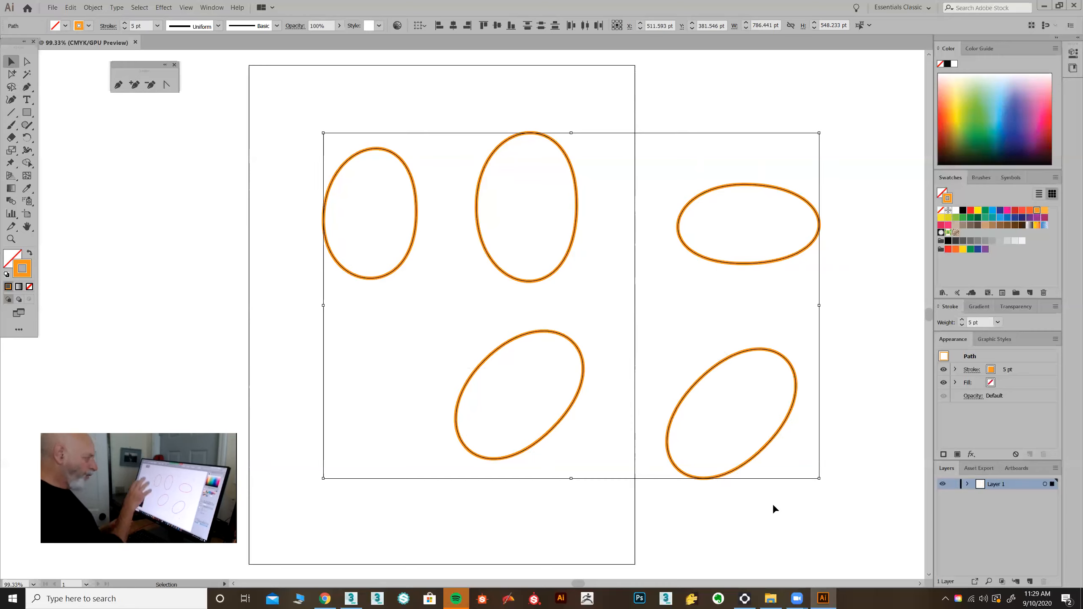
pyautogui.press('Delete')
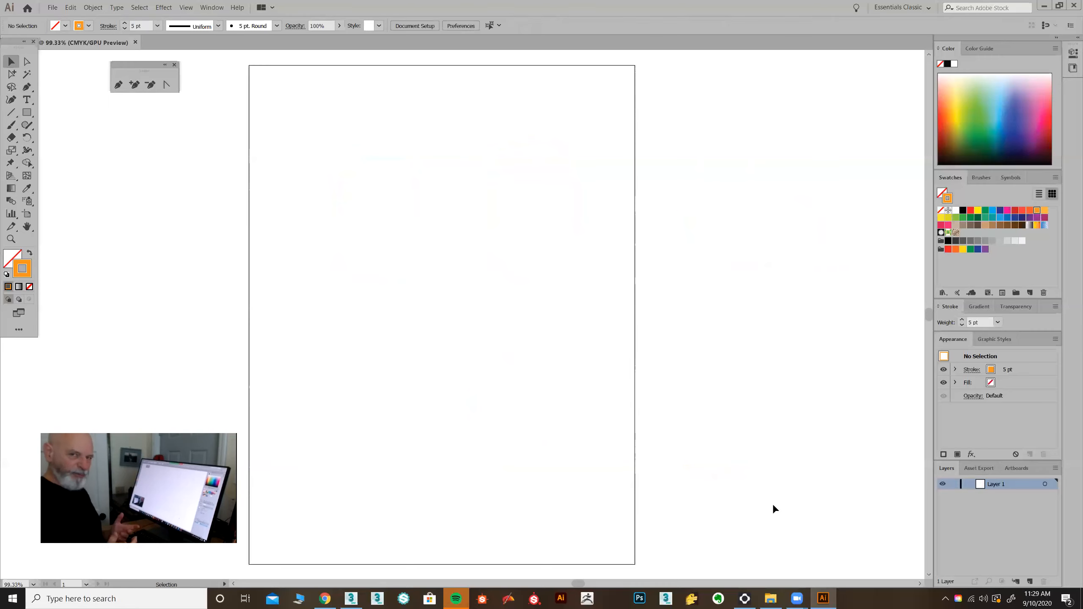
# Draw the outer loops of an open inward spiral with the Pen tool, alternating smooth points with vertical handles, about 285 pt wide and 293 pt high.
pyautogui.click(118, 83)
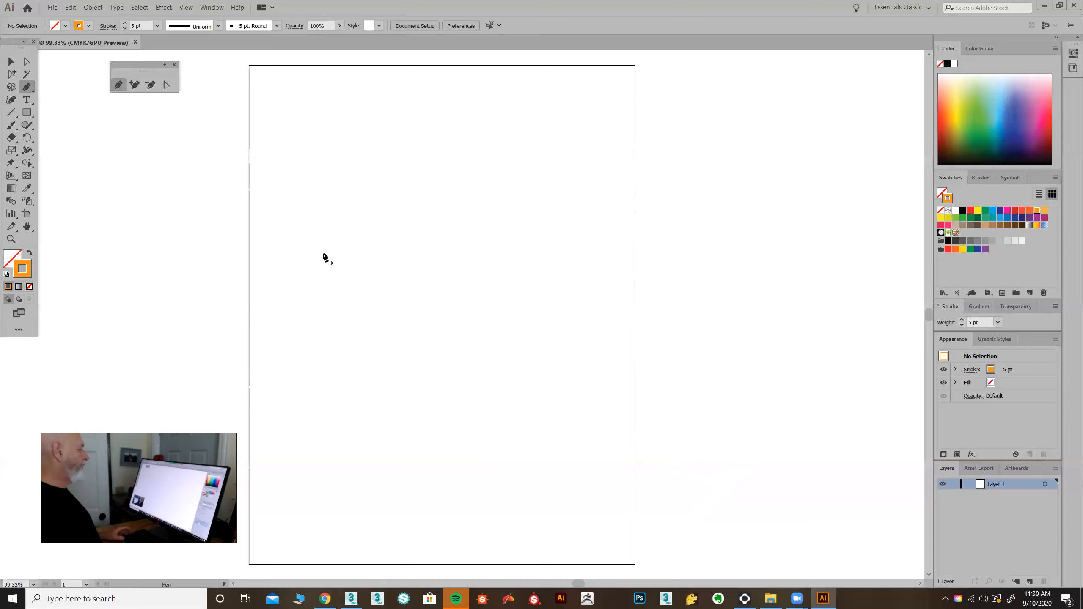
pyautogui.moveTo(325, 312); pyautogui.dragTo(324, 359)
pyautogui.moveTo(502, 251); pyautogui.dragTo(503, 119)
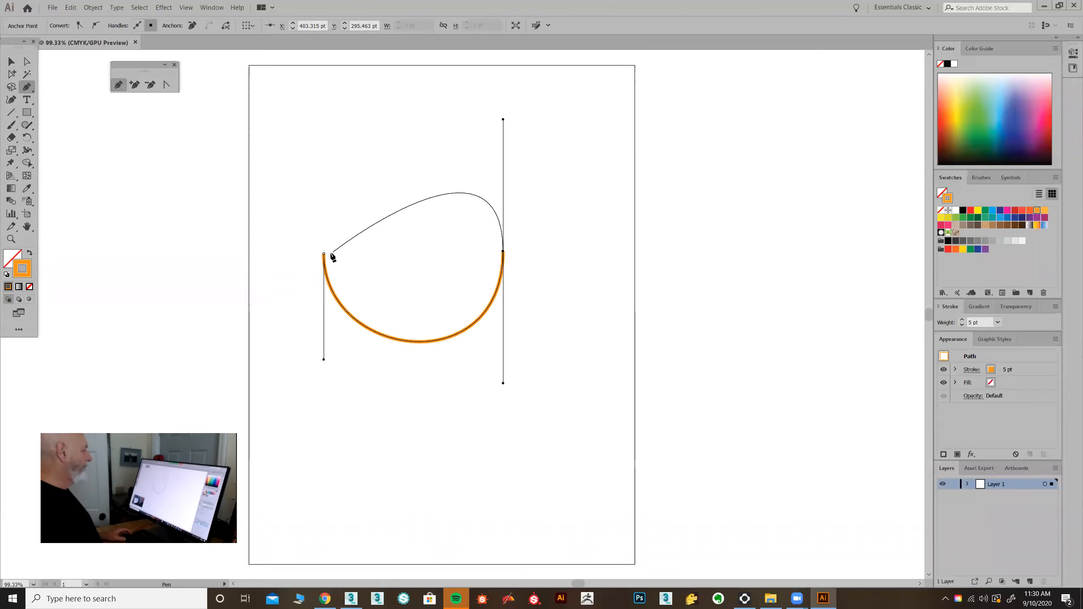
pyautogui.moveTo(329, 253); pyautogui.dragTo(328, 374)
pyautogui.moveTo(498, 253); pyautogui.dragTo(497, 151)
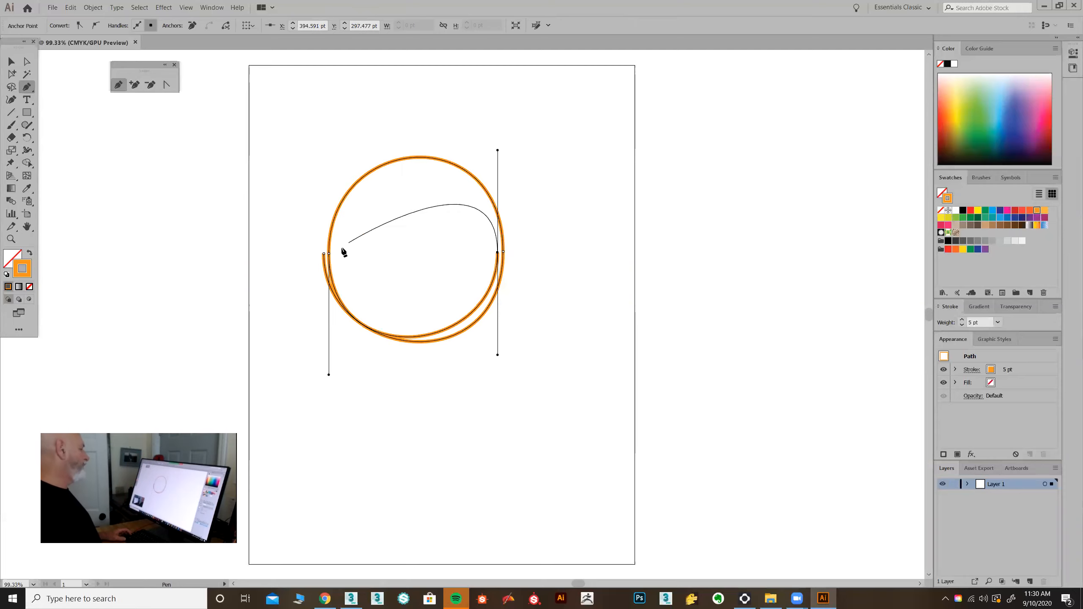
pyautogui.moveTo(335, 254); pyautogui.dragTo(331, 369)
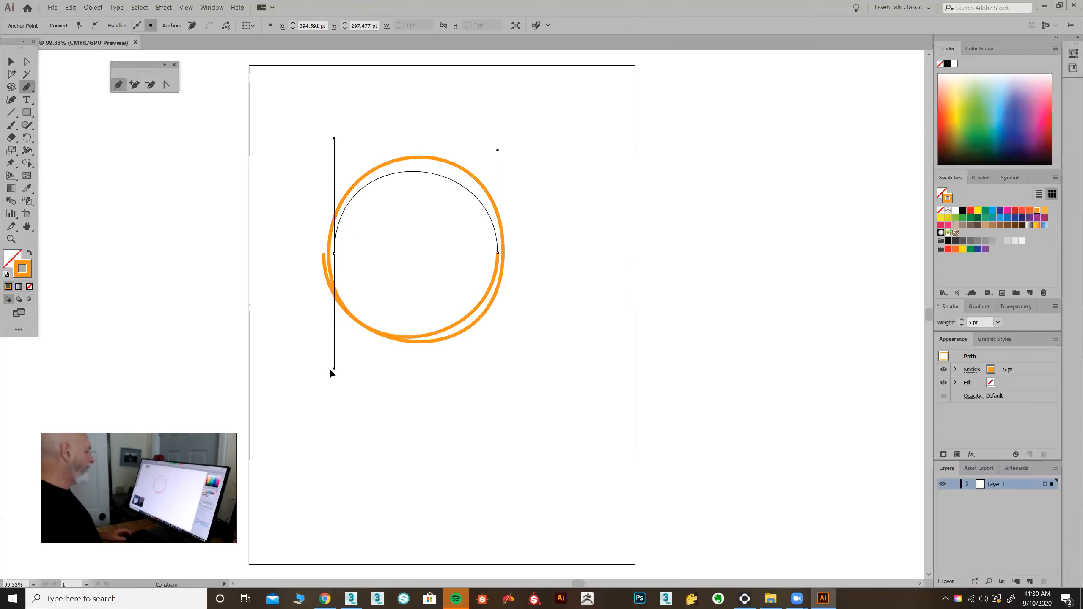
pyautogui.moveTo(492, 253); pyautogui.dragTo(492, 156)
pyautogui.moveTo(339, 253); pyautogui.dragTo(340, 360)
pyautogui.moveTo(483, 253); pyautogui.dragTo(483, 174)
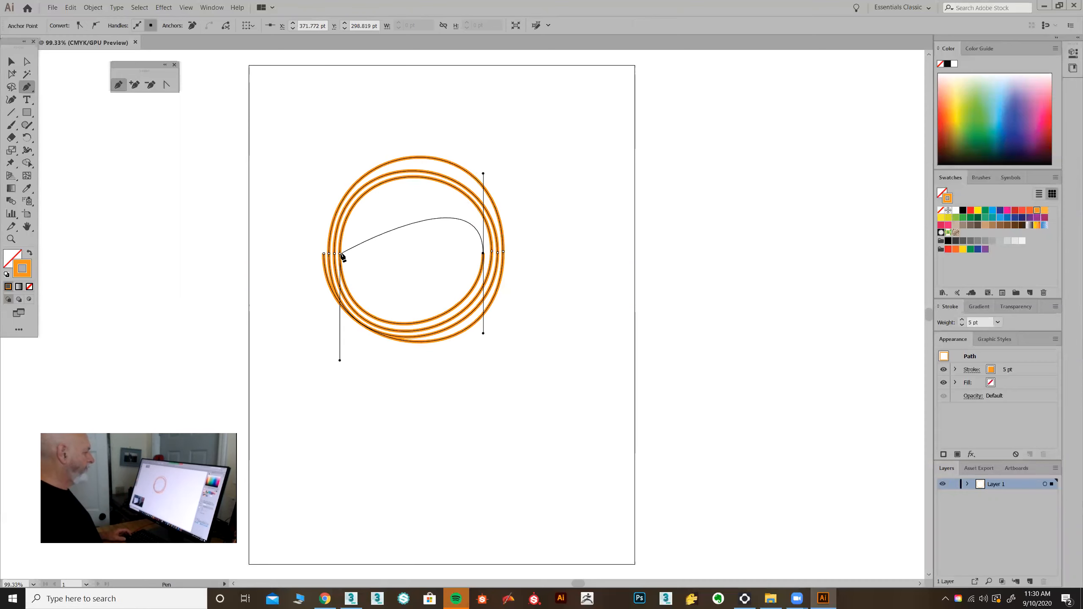
pyautogui.moveTo(345, 253); pyautogui.dragTo(339, 361)
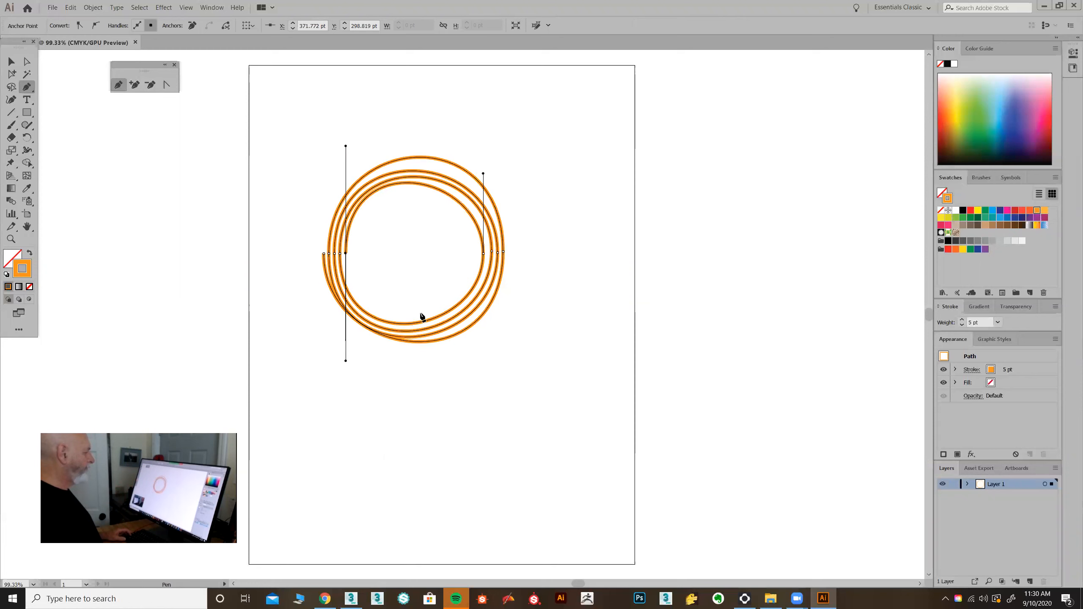
# Continue the spiral inward to its centre, placing smooth points on the same horizontal line with progressively shorter vertical handles.
pyautogui.click(477, 253)
pyautogui.moveTo(477, 268); pyautogui.dragTo(476, 196)
pyautogui.moveTo(351, 253); pyautogui.dragTo(370, 353)
pyautogui.moveTo(469, 254); pyautogui.dragTo(469, 209)
pyautogui.moveTo(359, 253); pyautogui.dragTo(362, 329)
pyautogui.moveTo(460, 254); pyautogui.dragTo(433, 217)
pyautogui.moveTo(379, 253); pyautogui.dragTo(380, 291)
pyautogui.moveTo(432, 254); pyautogui.dragTo(433, 222)
pyautogui.moveTo(393, 253); pyautogui.dragTo(420, 235)
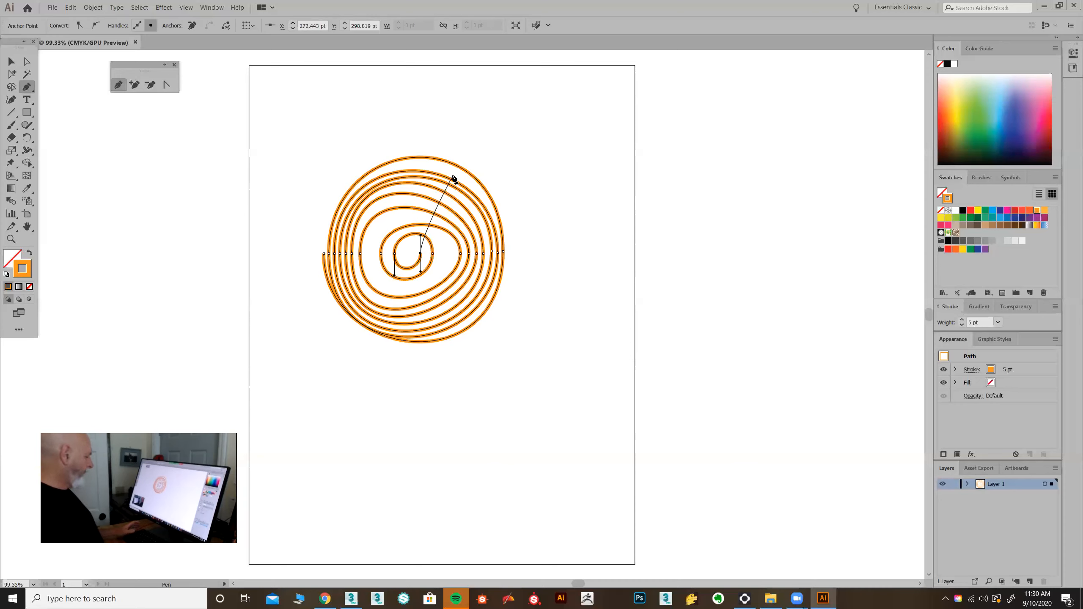
# Turn on handle display for multiple selected anchor points and select all of the spiral's anchors with Direct Selection.
pyautogui.click(27, 63)
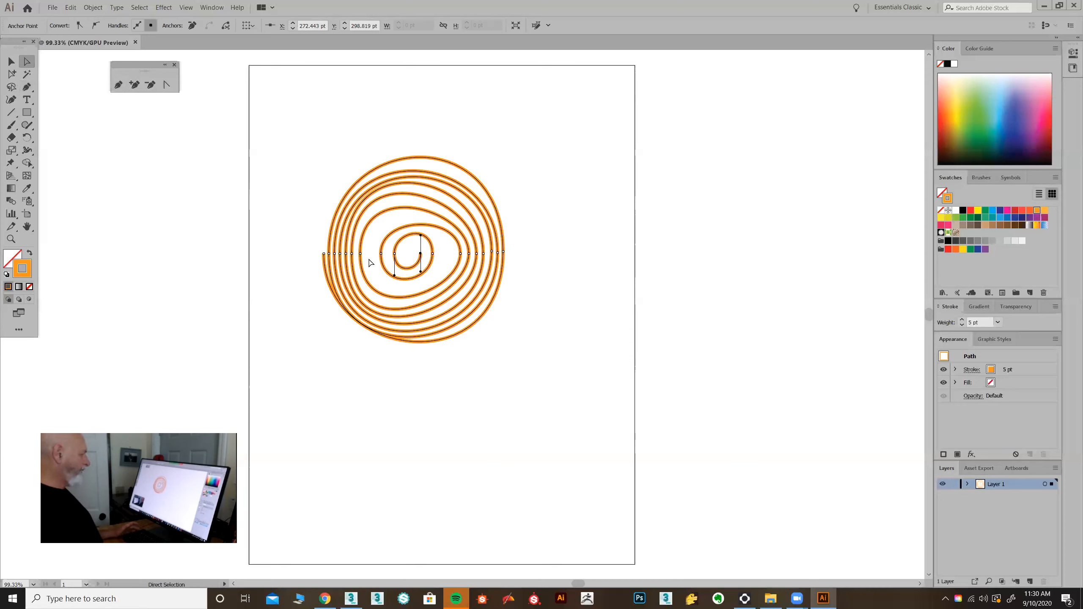
pyautogui.moveTo(289, 222); pyautogui.dragTo(561, 254)
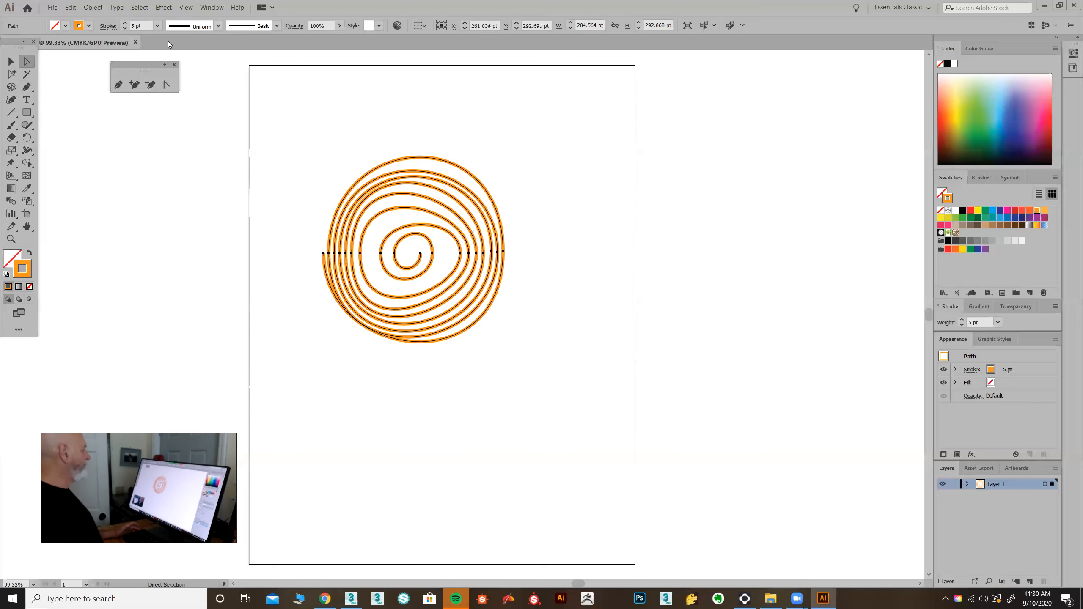
pyautogui.click(298, 256)
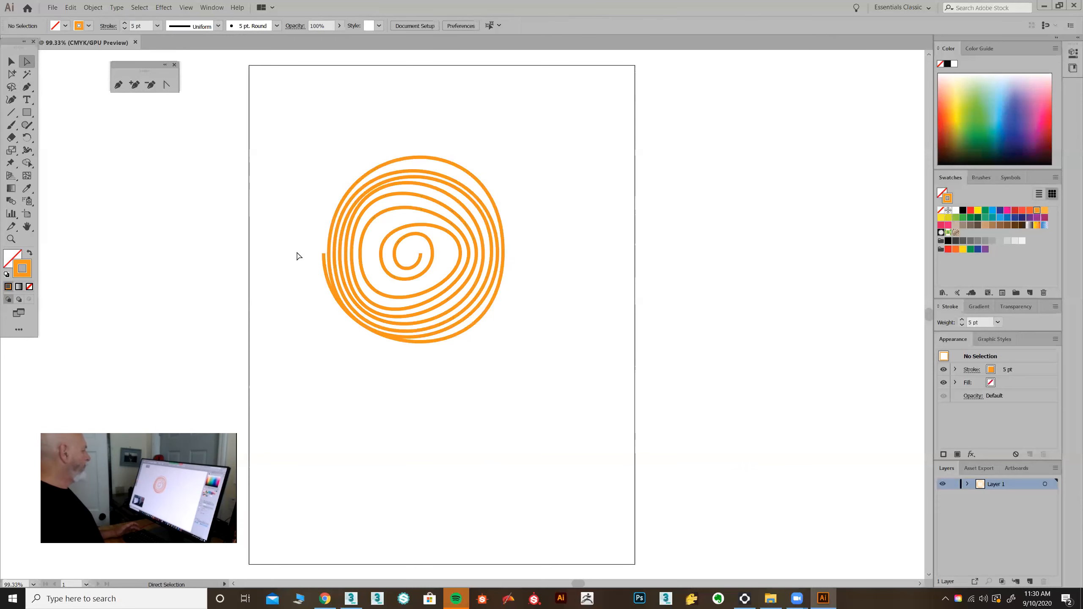
pyautogui.click(323, 254)
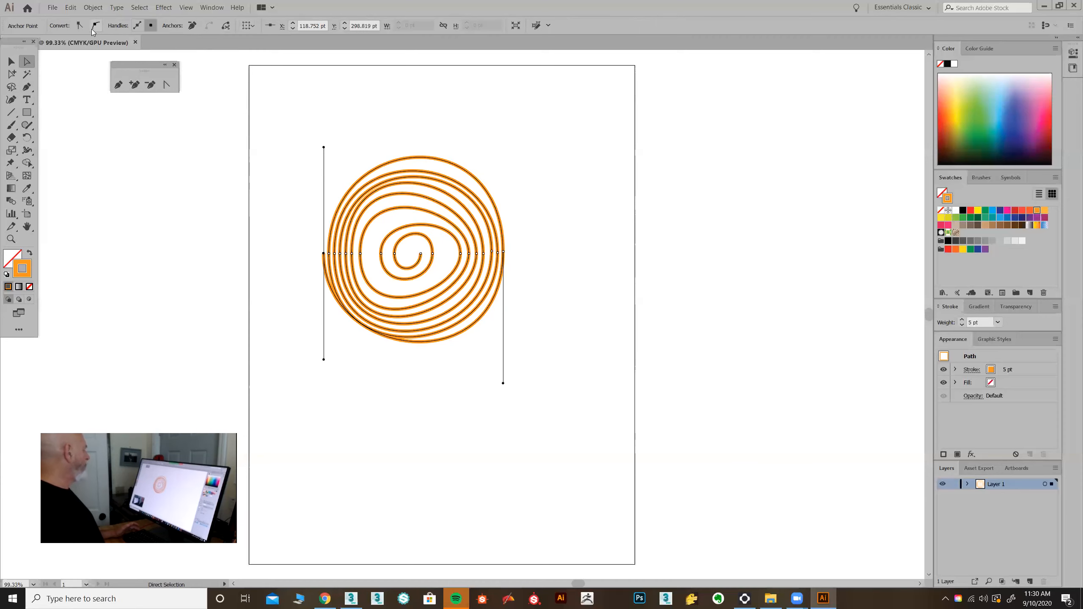
pyautogui.click(137, 25)
pyautogui.moveTo(250, 220); pyautogui.dragTo(547, 278)
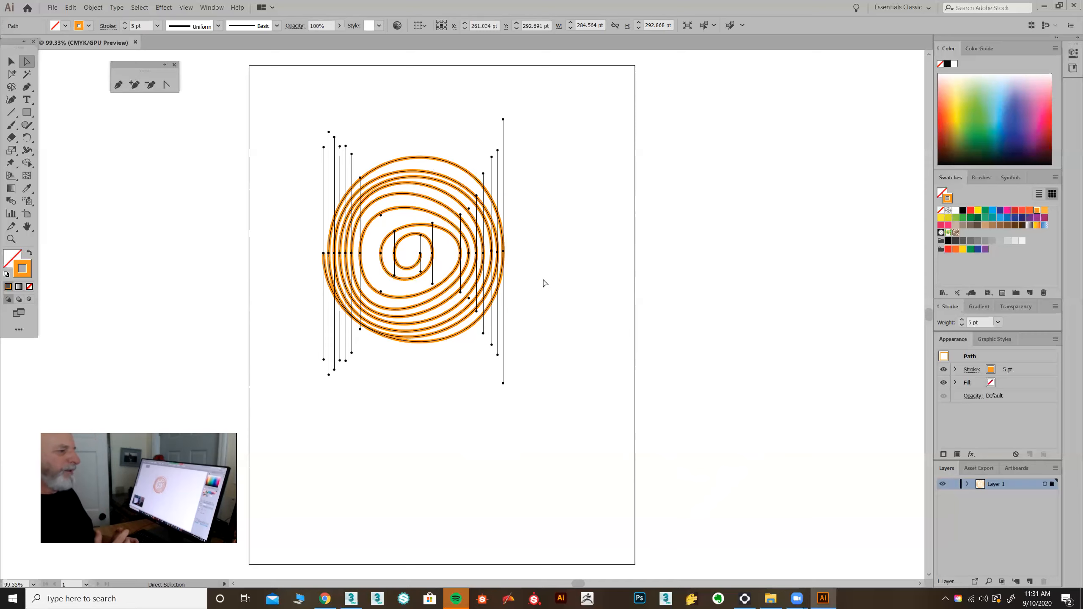
# Draw an open three-point arch with a smooth top point across the artboard's right edge, about 278 pt wide, and deselect it.
pyautogui.click(119, 85)
pyautogui.click(578, 305)
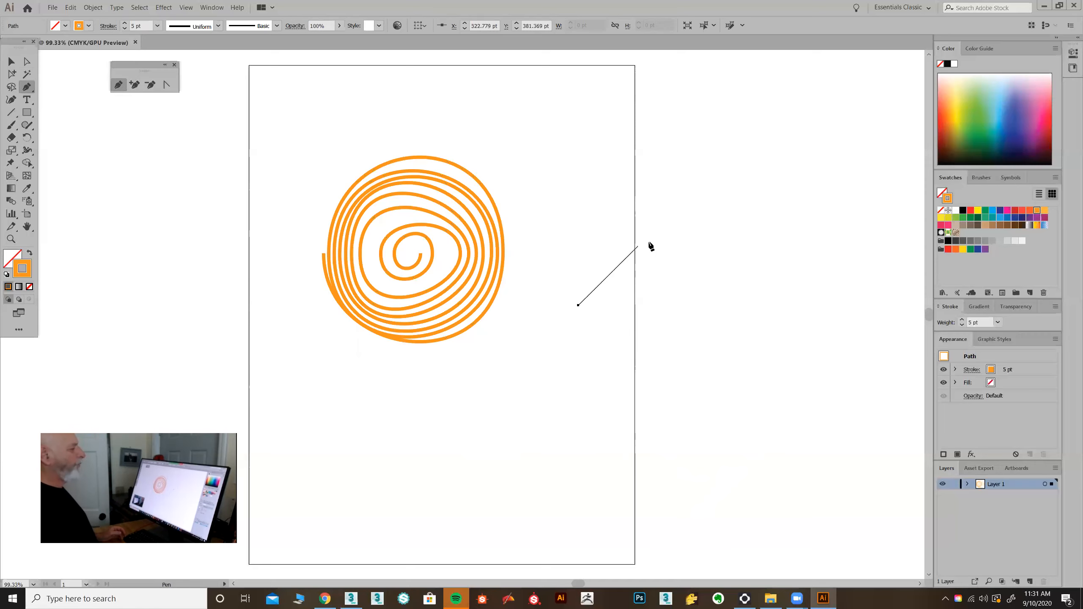
pyautogui.moveTo(659, 185); pyautogui.dragTo(737, 179)
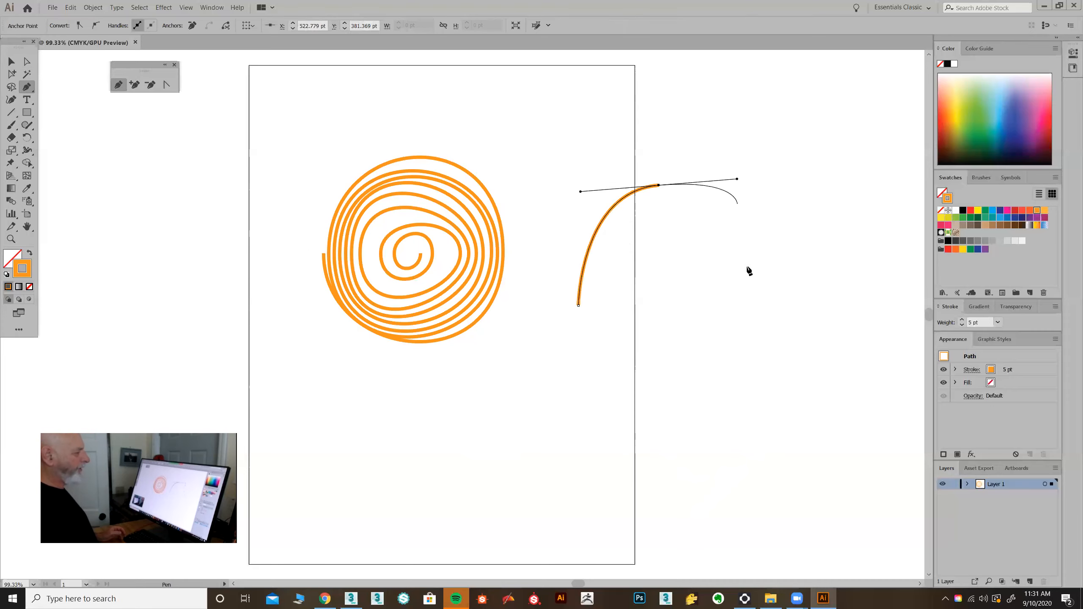
pyautogui.moveTo(753, 308); pyautogui.dragTo(847, 266)
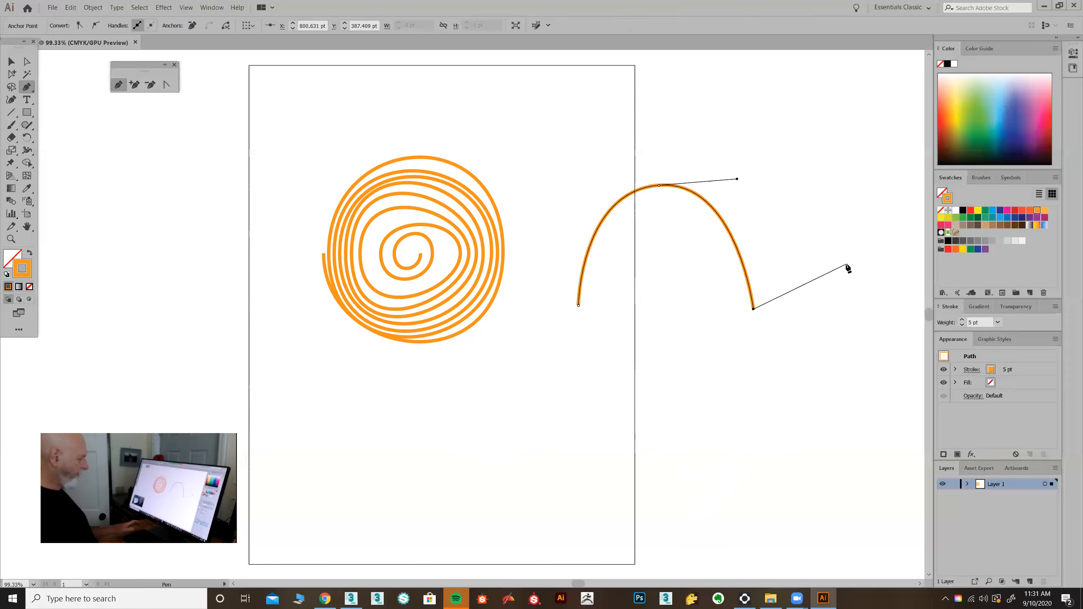
pyautogui.keyDown('ctrl'); pyautogui.click(575, 459); pyautogui.keyUp('ctrl')
# Draw a second open three-point arch below the first with a horizontal handle at its top, about 216 pt wide, and end the path.
pyautogui.click(575, 456)
pyautogui.moveTo(642, 355); pyautogui.dragTo(712, 356)
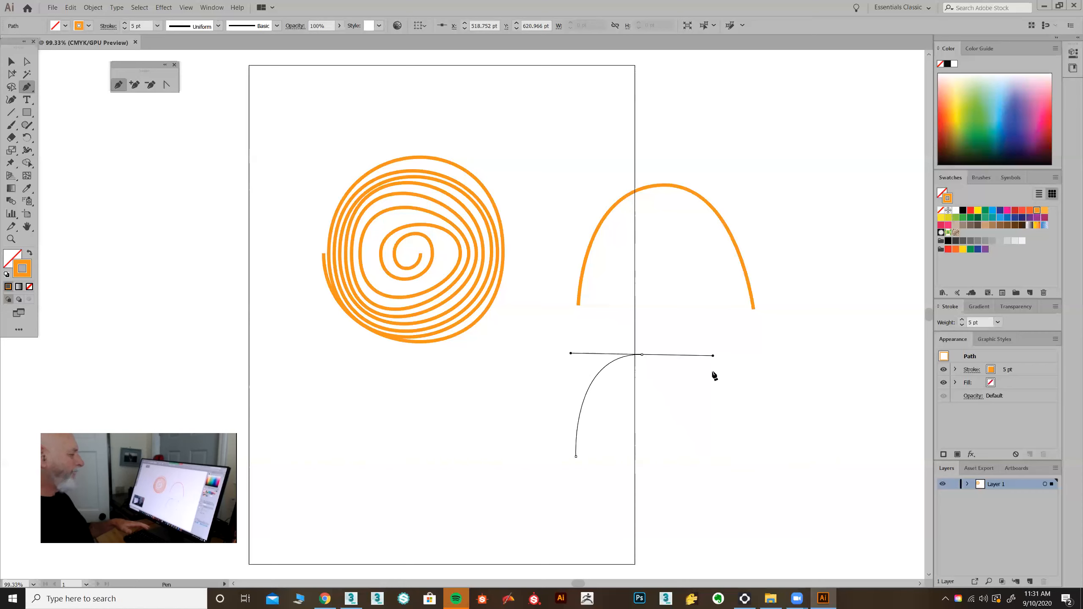
pyautogui.click(712, 453)
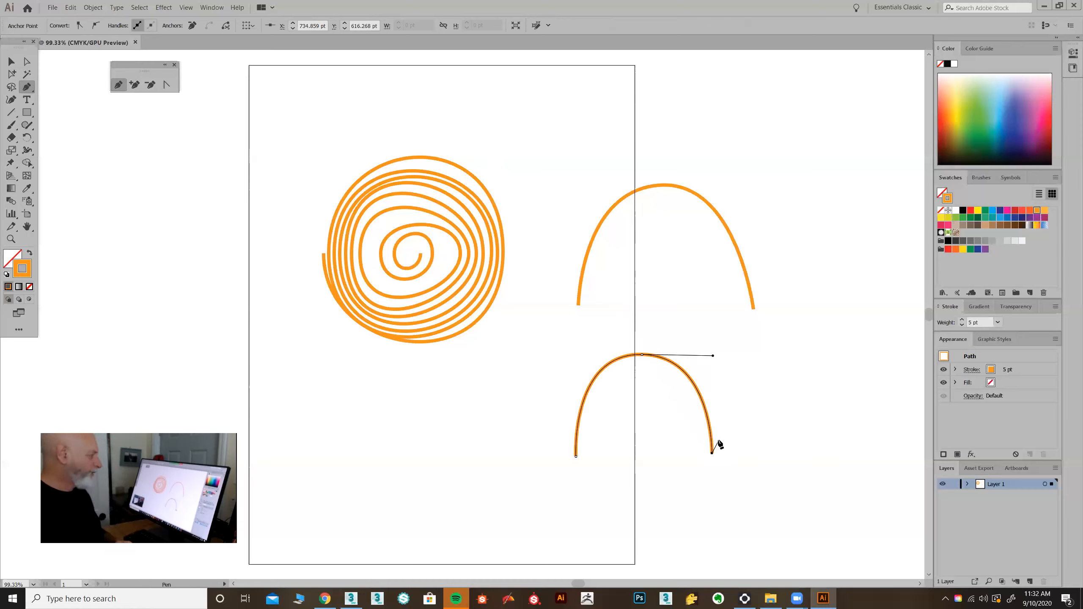
pyautogui.press('Escape')
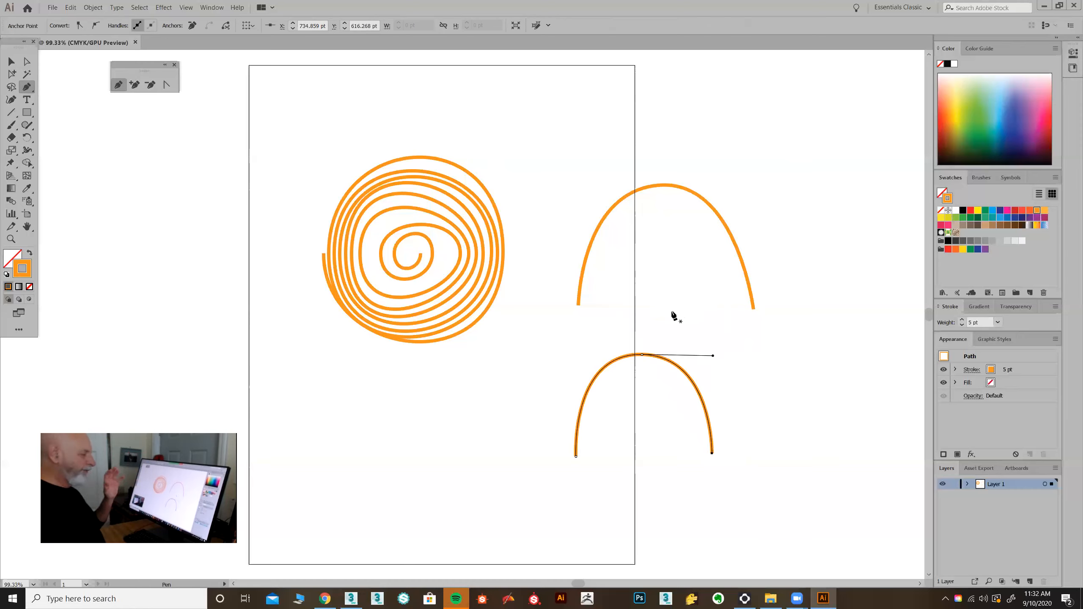
# Select and delete both arches and the spiral with the Selection tool.
pyautogui.press('v')
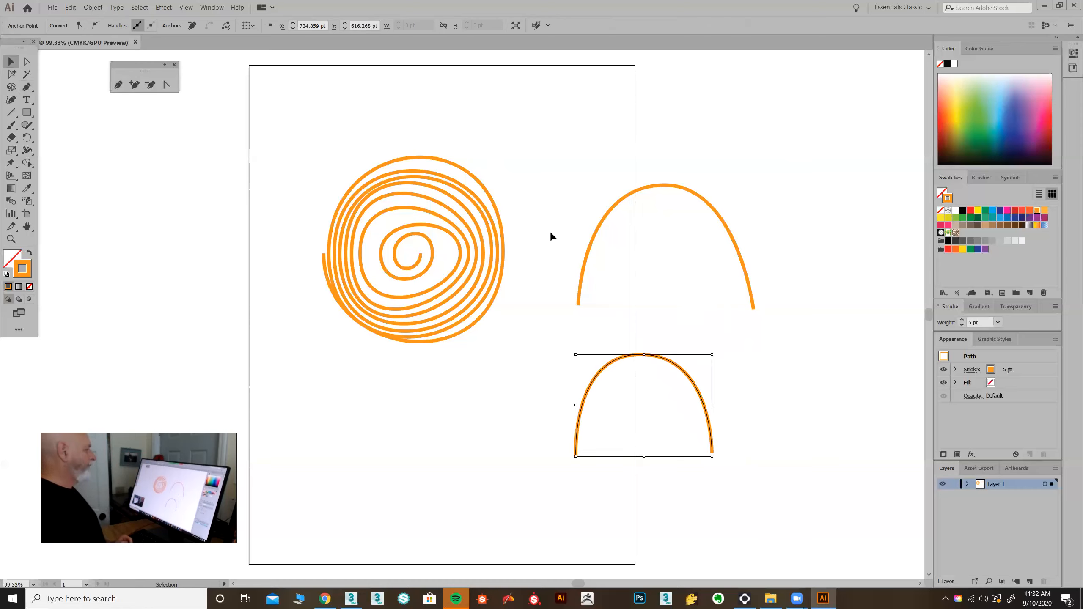
pyautogui.moveTo(713, 423); pyautogui.dragTo(736, 435)
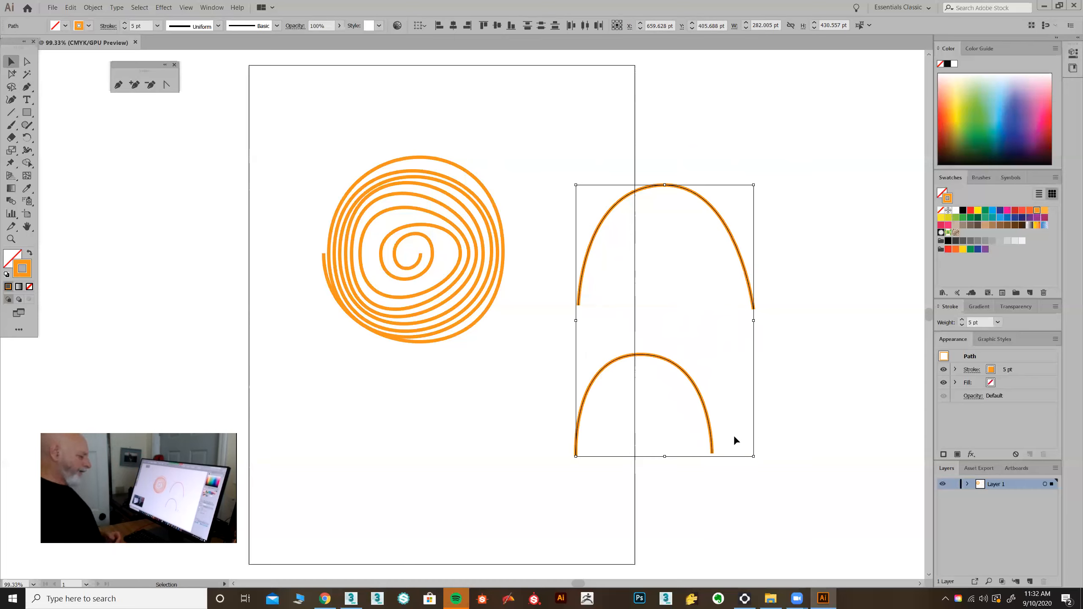
pyautogui.press('Delete')
pyautogui.moveTo(294, 136); pyautogui.dragTo(559, 382)
pyautogui.press('Delete')
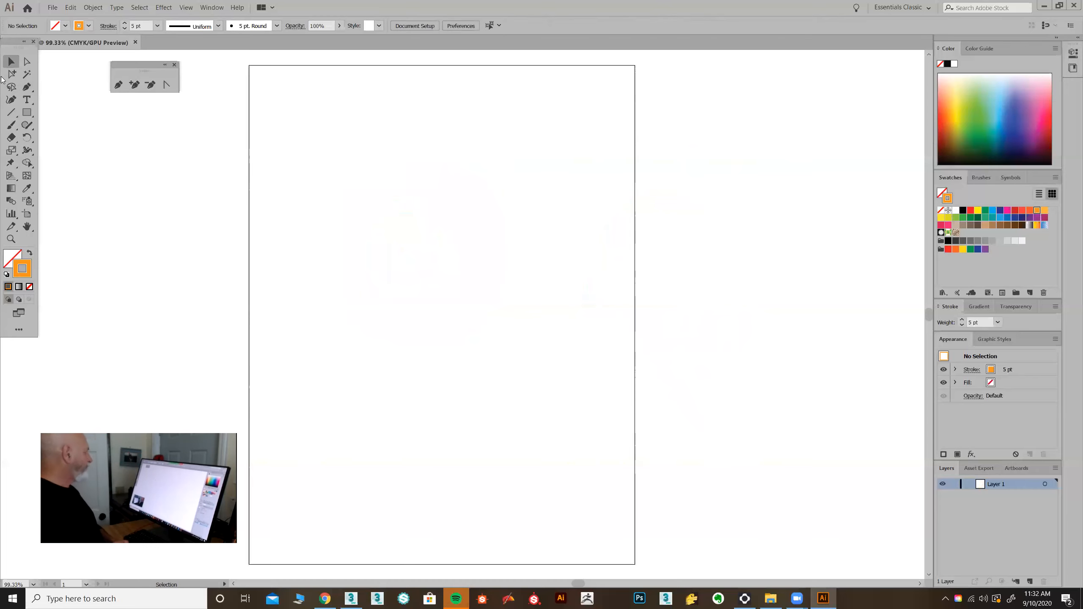
# Draw the first part of a new Pen path as eight straight segments forming a stepped outline in the artboard's upper half.
pyautogui.click(119, 85)
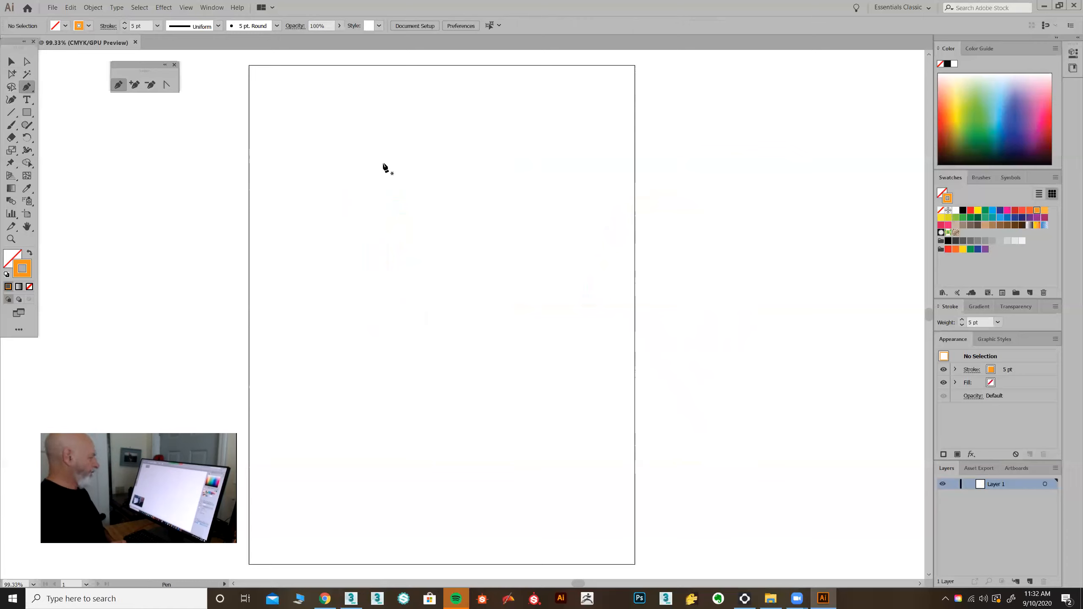
pyautogui.click(395, 154)
pyautogui.click(396, 217)
pyautogui.click(450, 216)
pyautogui.click(449, 150)
pyautogui.click(503, 150)
pyautogui.click(503, 234)
pyautogui.click(556, 248)
pyautogui.click(556, 307)
pyautogui.click(502, 307)
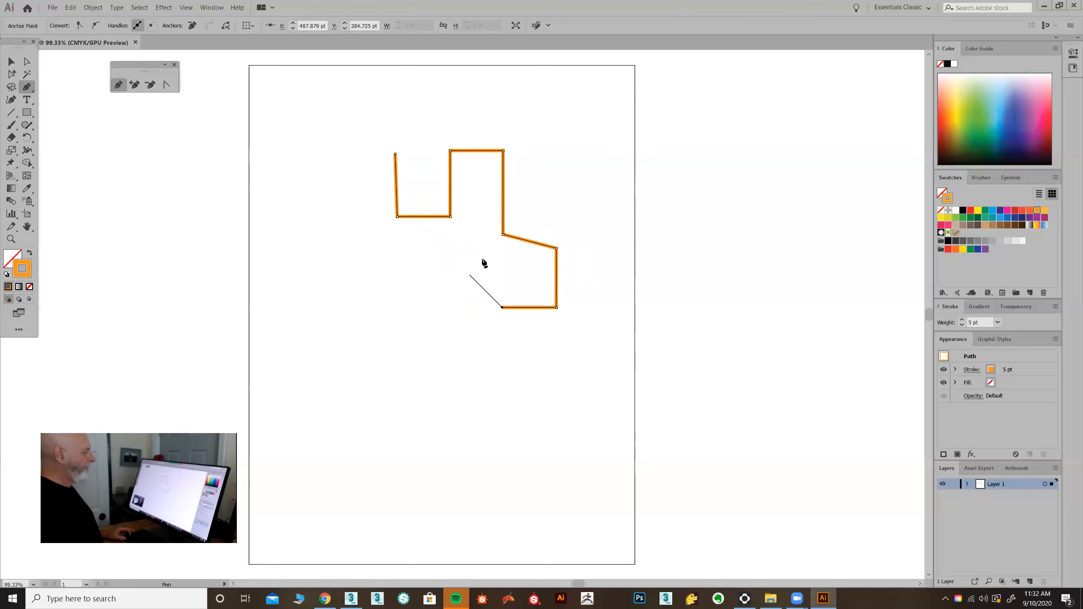
# Continue the stepped path with curved and straight segments and close it at its start point, making a shape about 445 pt wide and 361 pt high.
pyautogui.moveTo(436, 266); pyautogui.dragTo(435, 290)
pyautogui.moveTo(417, 363); pyautogui.dragTo(284, 267)
pyautogui.click(329, 262)
pyautogui.click(329, 222)
pyautogui.moveTo(289, 222); pyautogui.dragTo(289, 200)
pyautogui.moveTo(315, 142); pyautogui.dragTo(359, 163)
pyautogui.click(395, 155)
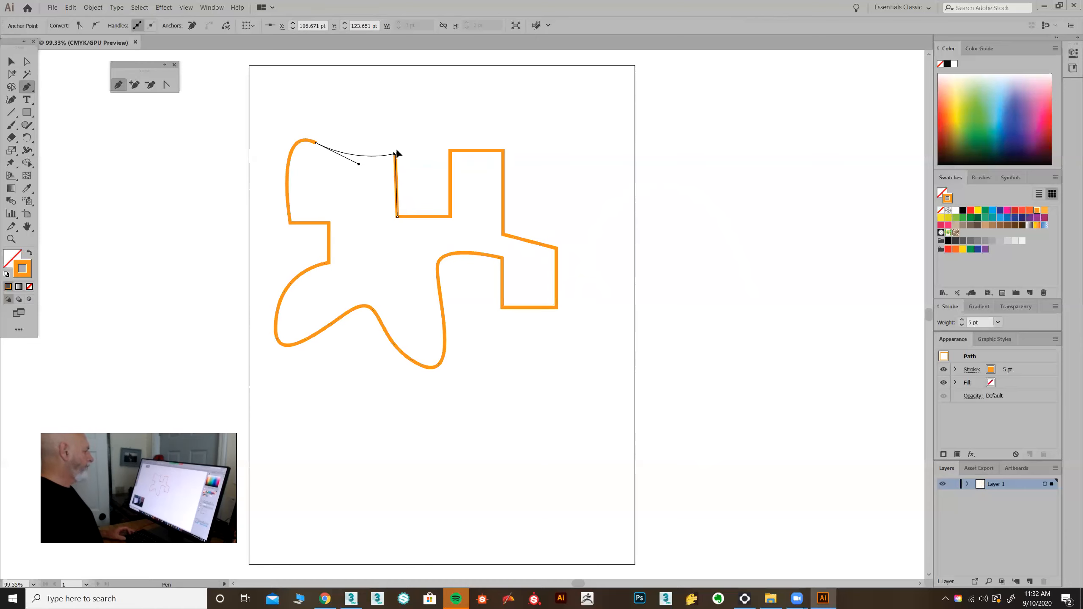
pyautogui.moveTo(403, 136); pyautogui.dragTo(402, 138)
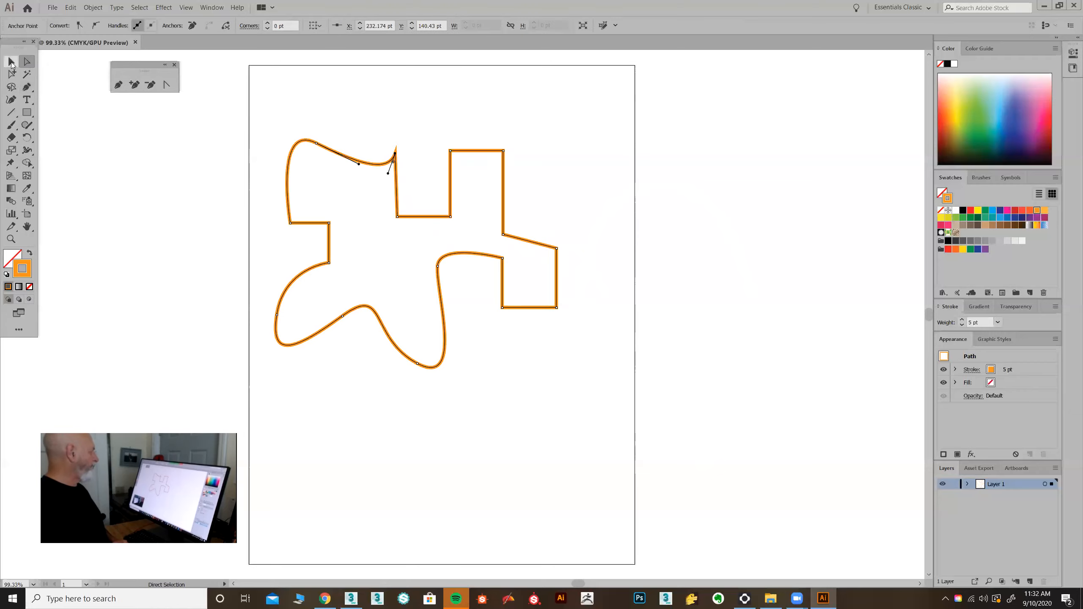
# Move the whole closed shape to about X 312 pt, Y 310 pt, show its anchor points with Direct Selection and deselect it.
pyautogui.click(11, 61)
pyautogui.click(332, 117)
pyautogui.moveTo(327, 151); pyautogui.dragTo(357, 157)
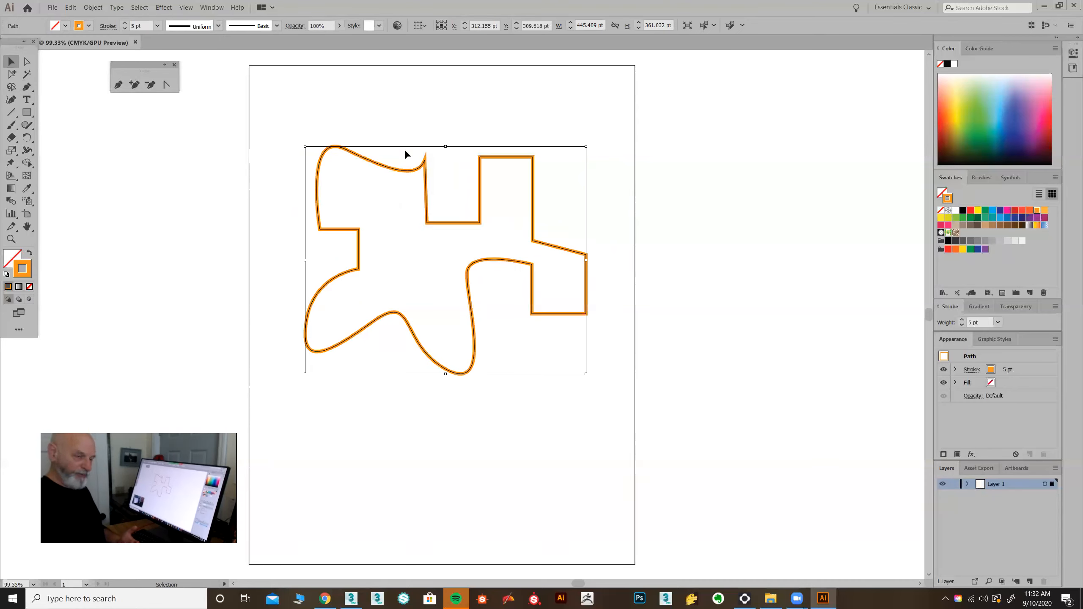
pyautogui.click(26, 62)
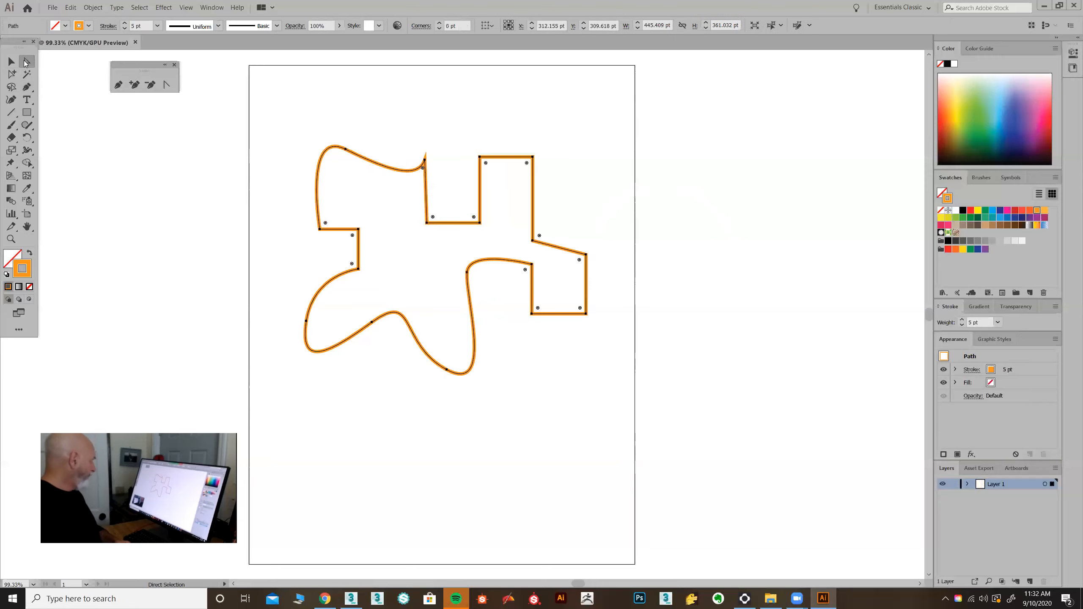
pyautogui.click(346, 123)
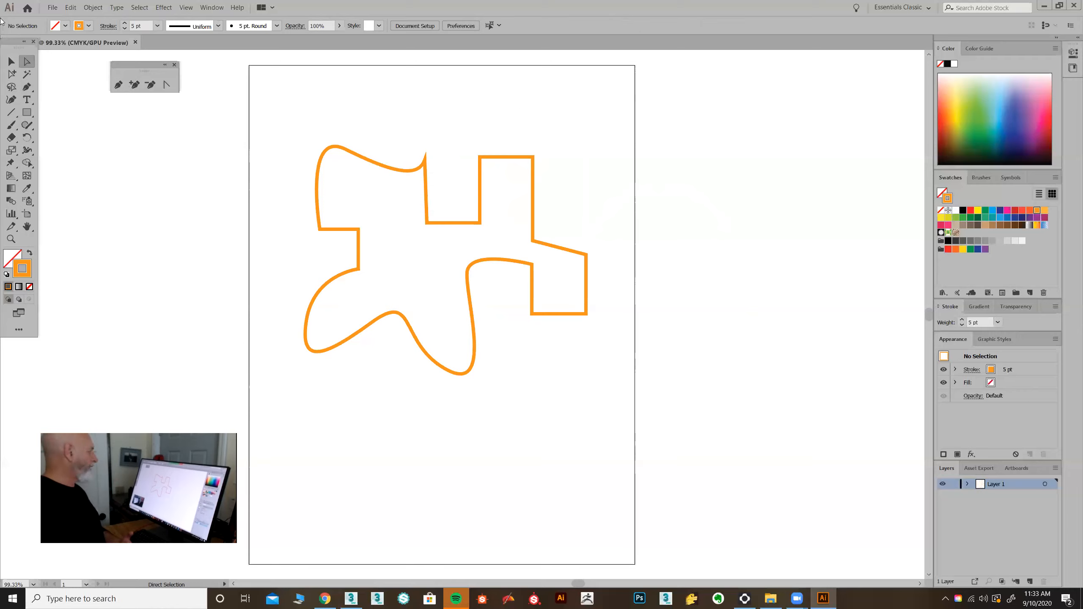
# Reselect the shape, pull its raised block's upper-right corner outward into a spike with Direct Selection, and shift the shape upward, leaving that corner at about X 522, Y 59 pt.
pyautogui.click(11, 61)
pyautogui.click(326, 153)
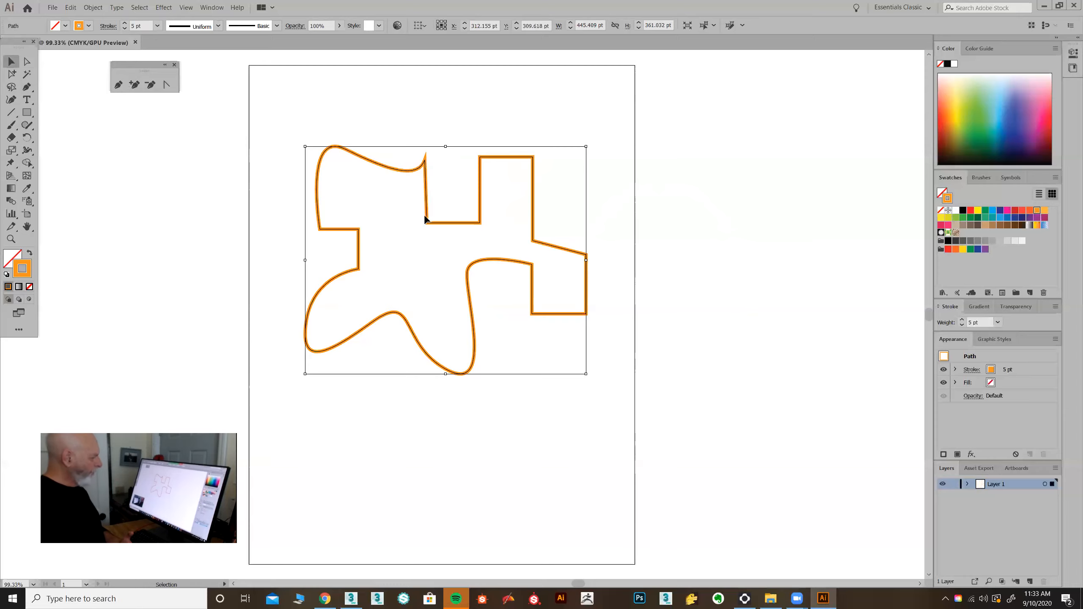
pyautogui.click(27, 62)
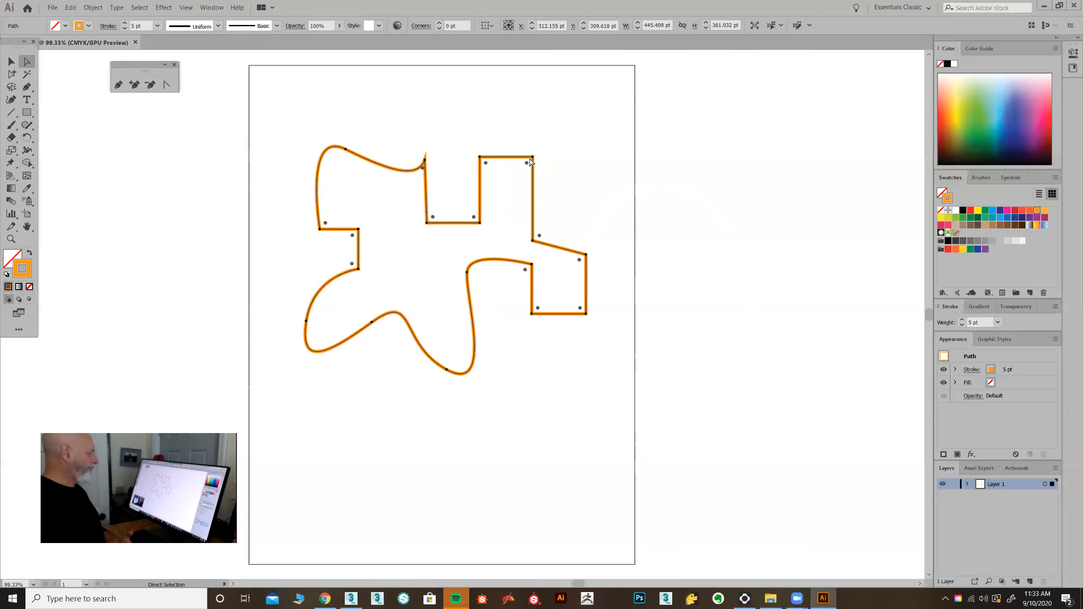
pyautogui.moveTo(533, 158); pyautogui.dragTo(578, 102)
pyautogui.click(600, 124)
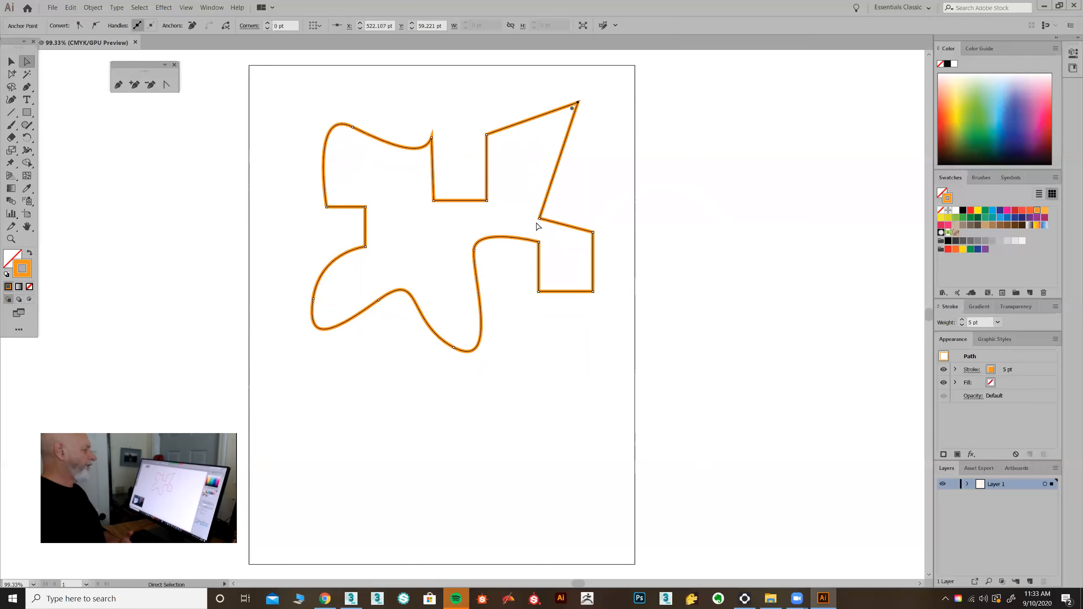
# Reposition the inner corner below the spike slightly outward and move the small block's lower-right corner to about X 538, Y 318 pt.
pyautogui.moveTo(539, 219); pyautogui.dragTo(540, 222)
pyautogui.moveTo(573, 197); pyautogui.dragTo(573, 196)
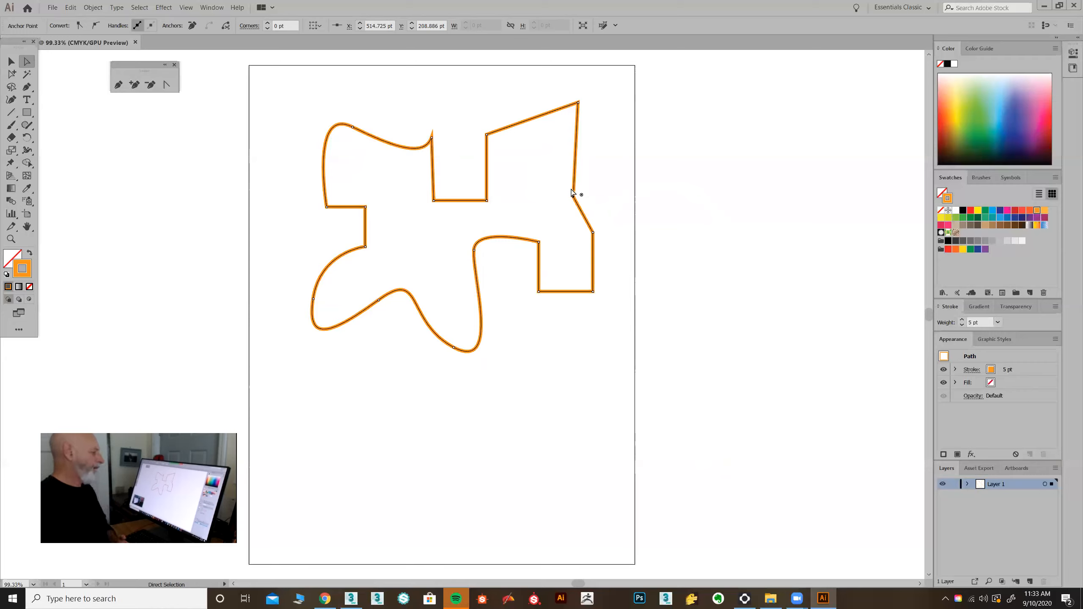
pyautogui.click(573, 196)
pyautogui.moveTo(573, 196); pyautogui.dragTo(548, 211)
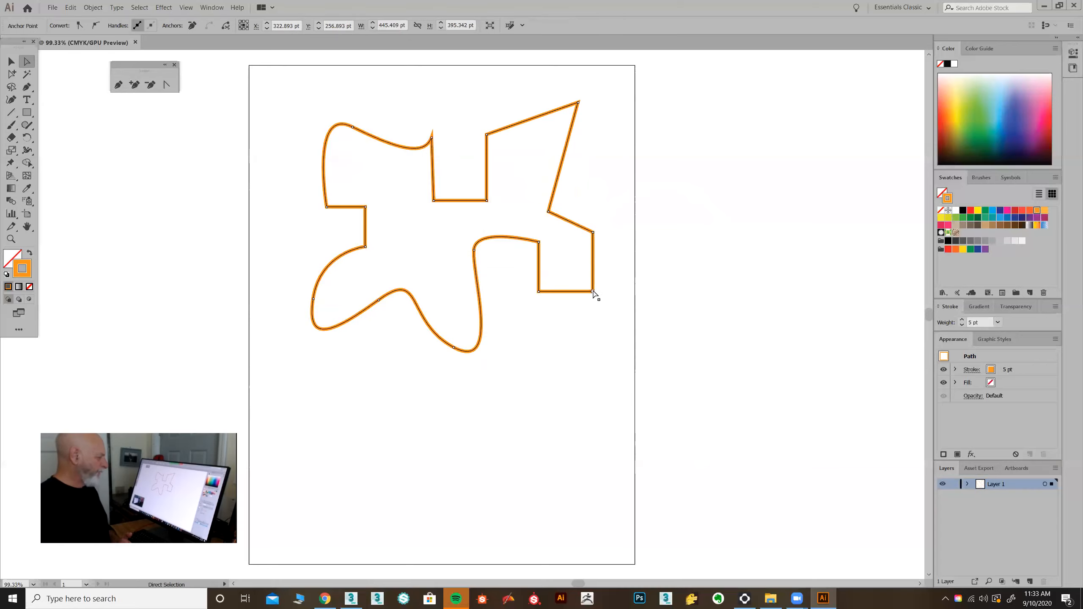
pyautogui.moveTo(593, 292); pyautogui.dragTo(588, 266)
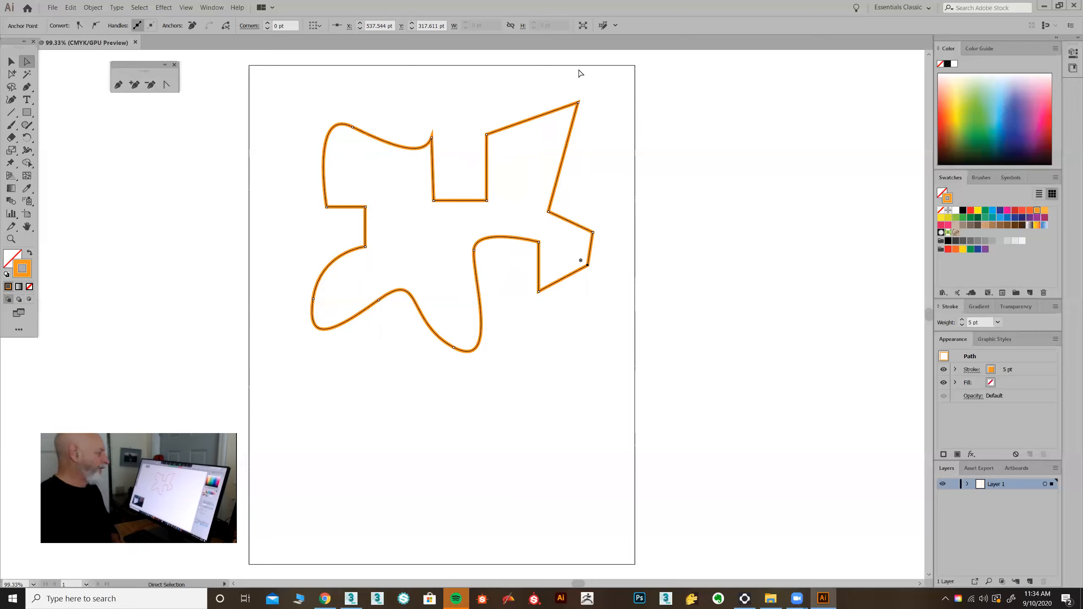
# Round the spike's tip with its live corner widget to a radius of about 20.5 pt.
pyautogui.click(578, 104)
pyautogui.moveTo(571, 109); pyautogui.dragTo(558, 122)
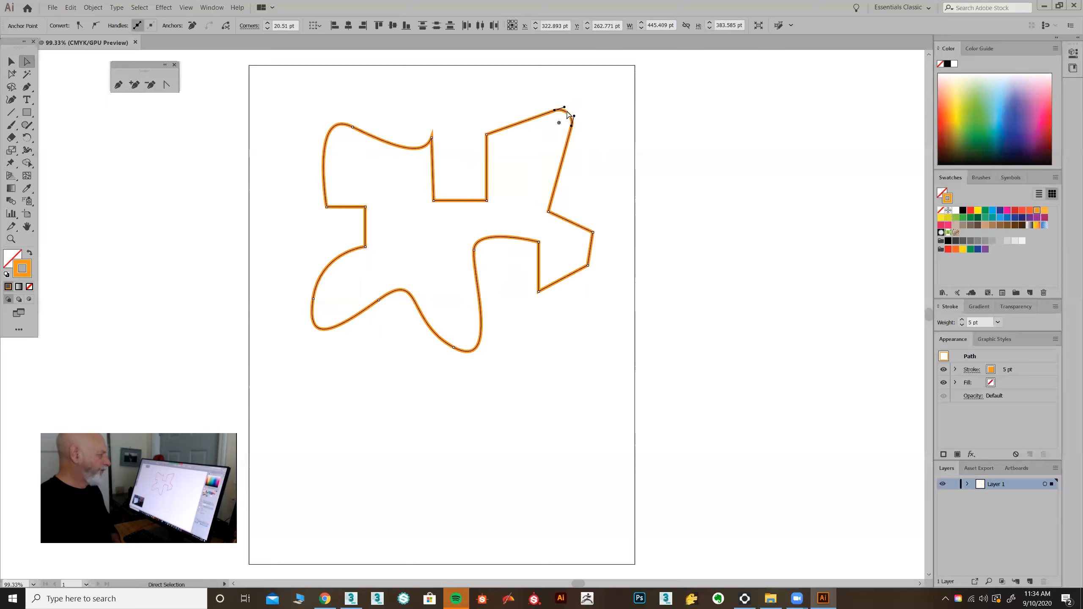
# Move the small block's lower-right corner to about X 563, Y 319 pt, and shift the block's four anchors up together, bringing that corner to about X 568, Y 295 pt.
pyautogui.click(602, 137)
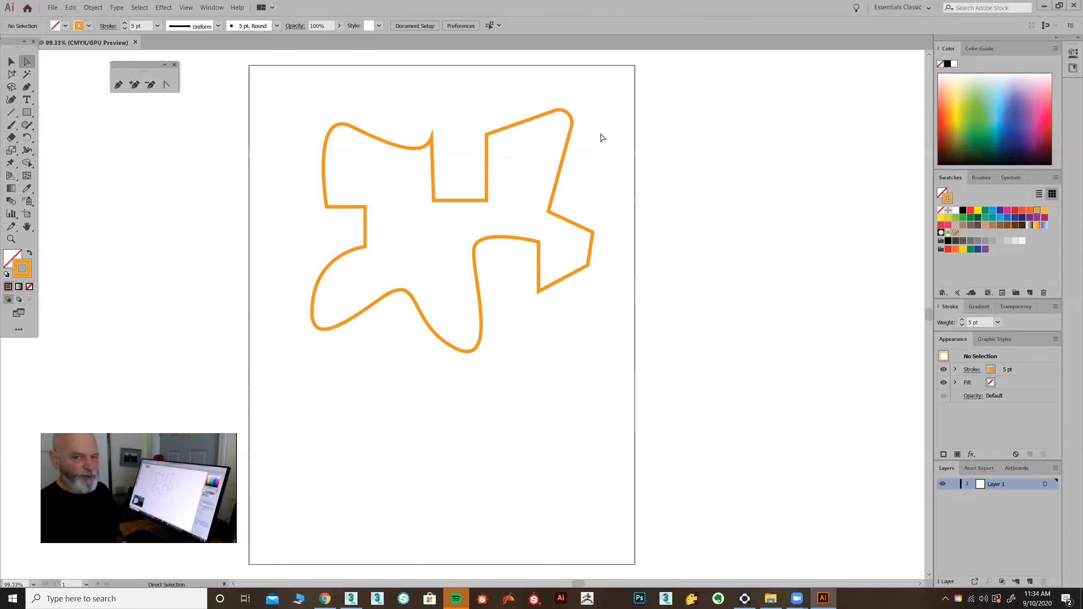
pyautogui.click(592, 233)
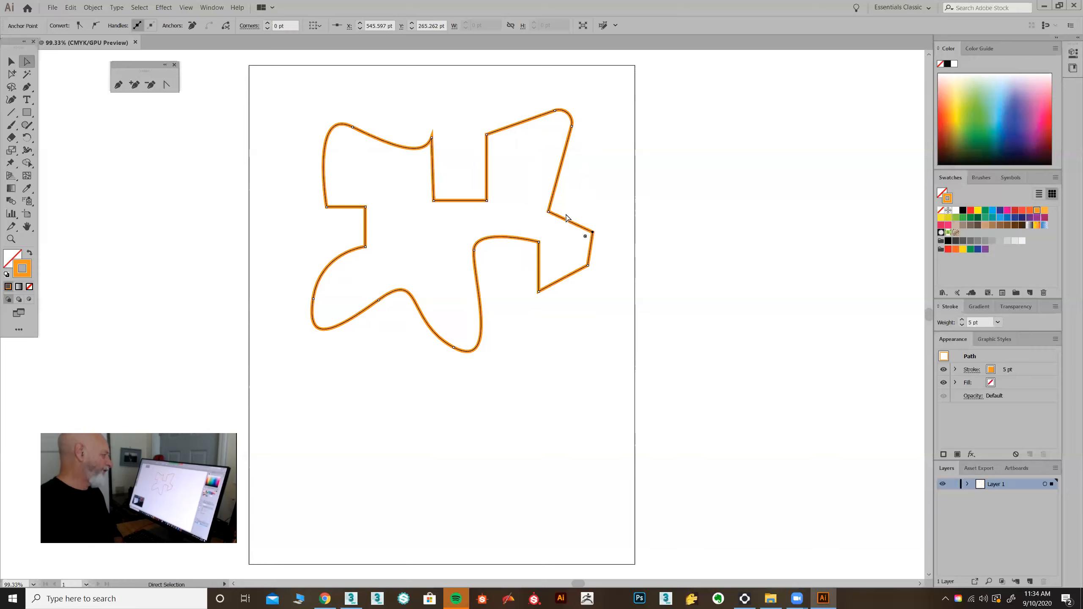
pyautogui.click(548, 211)
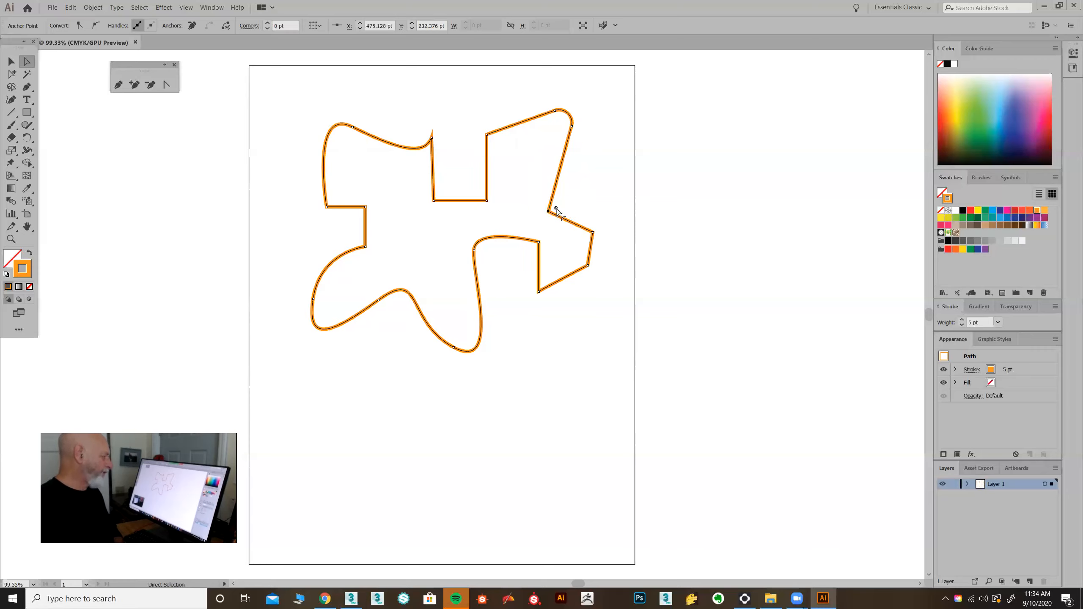
pyautogui.click(592, 233)
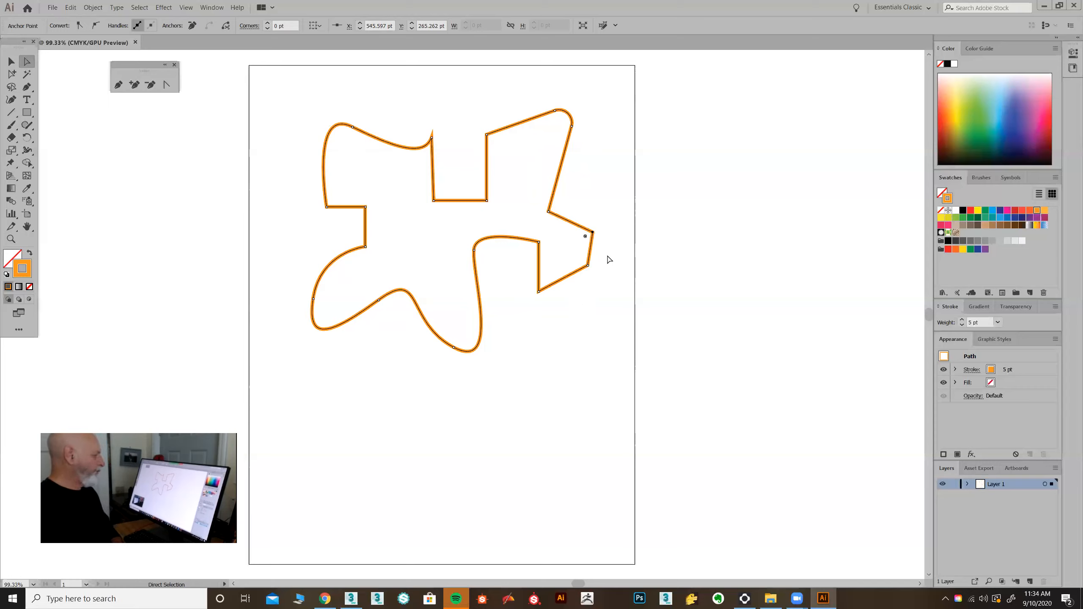
pyautogui.moveTo(588, 266); pyautogui.dragTo(604, 266)
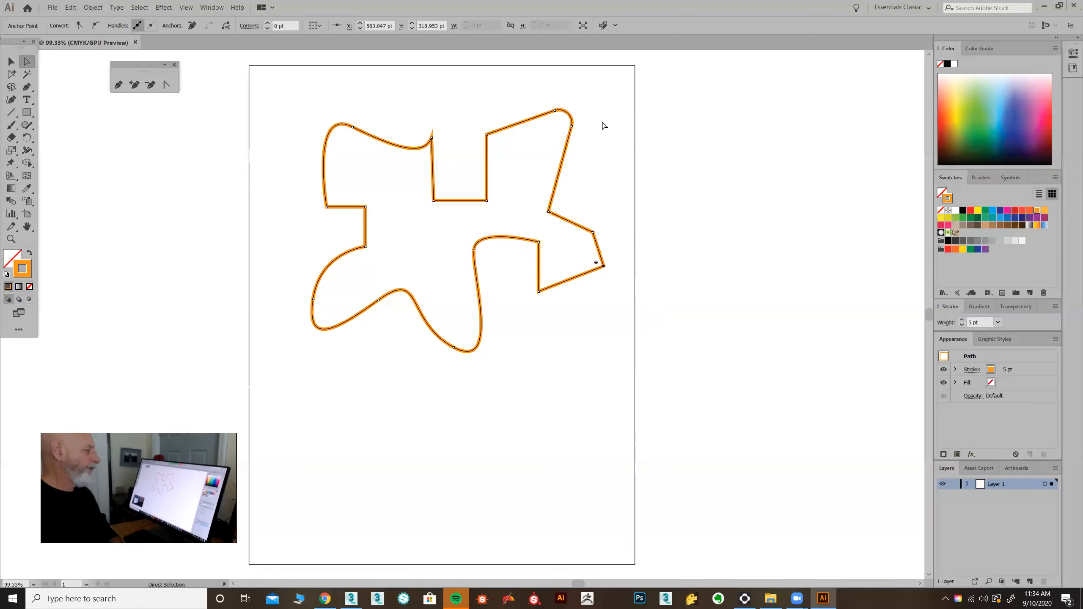
pyautogui.moveTo(645, 212); pyautogui.dragTo(525, 303)
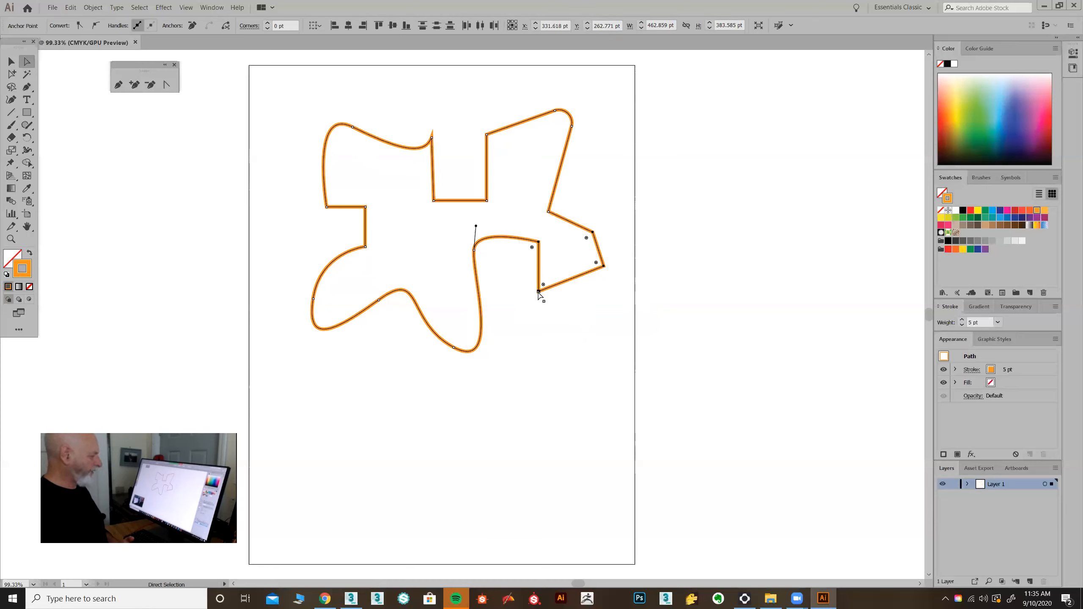
pyautogui.moveTo(538, 293)
pyautogui.mouseDown()
pyautogui.moveTo(549, 312)
pyautogui.moveTo(624, 353)
pyautogui.moveTo(578, 343)
pyautogui.moveTo(529, 350)
pyautogui.moveTo(629, 273)
pyautogui.moveTo(553, 295)
pyautogui.moveTo(527, 288)
pyautogui.moveTo(544, 273)
pyautogui.moveTo(539, 286)
pyautogui.mouseUp()
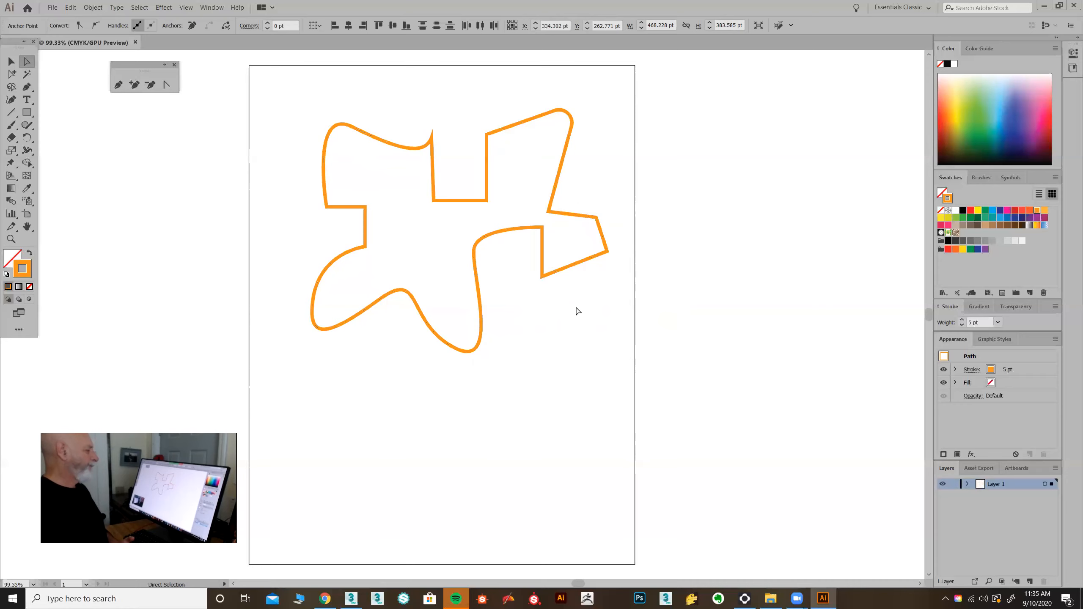
# Select the small block's four anchors one by one, move them together down and outward, reselect them as a group and deselect the path.
pyautogui.click(606, 252)
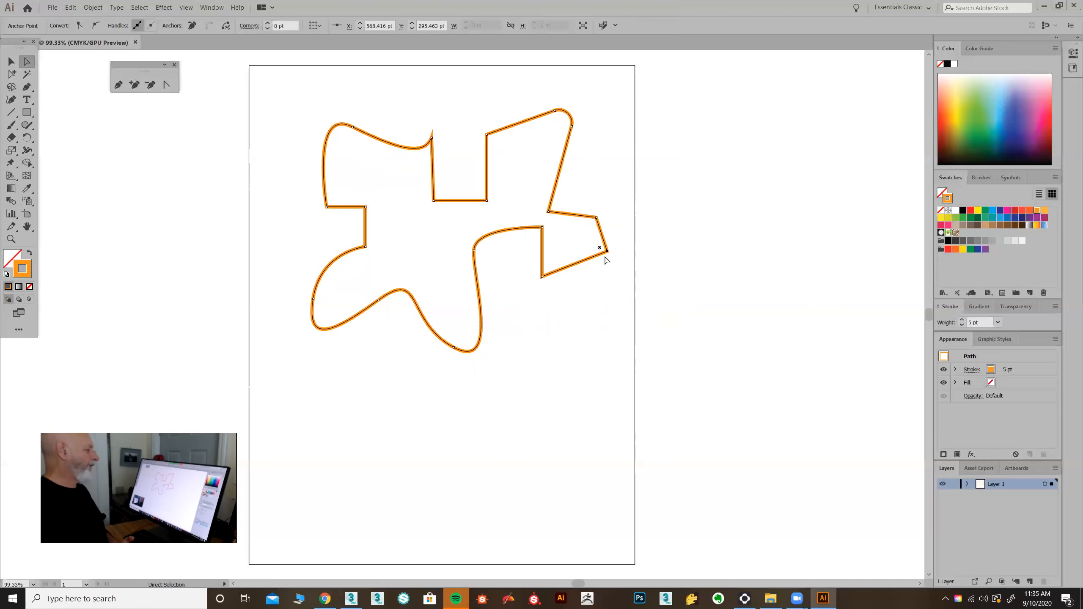
pyautogui.keyDown('shift'); pyautogui.click(542, 276); pyautogui.keyUp('shift')
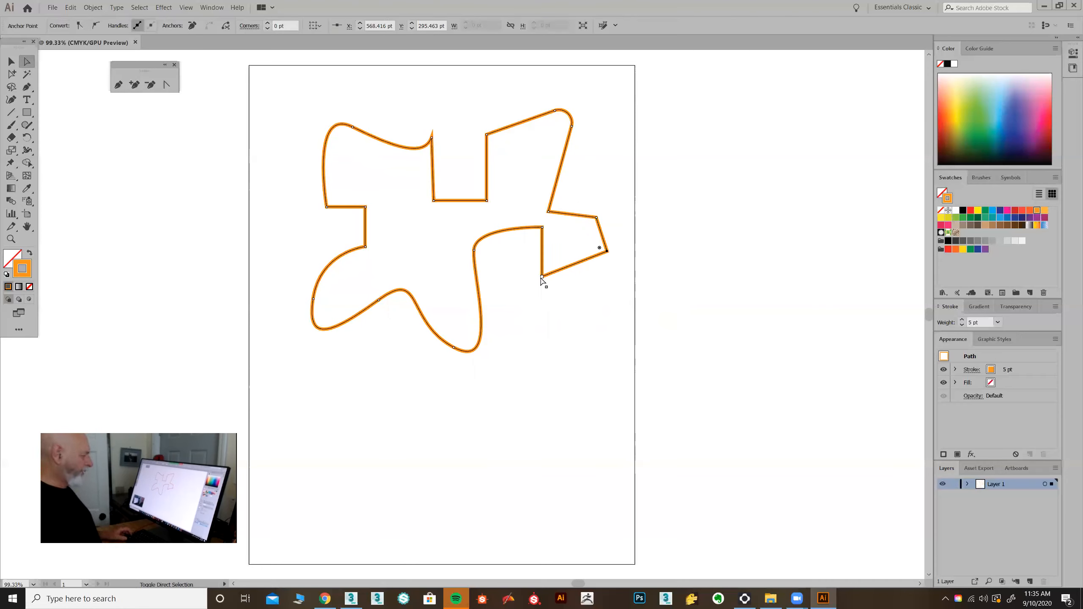
pyautogui.keyDown('shift'); pyautogui.click(542, 228); pyautogui.keyUp('shift')
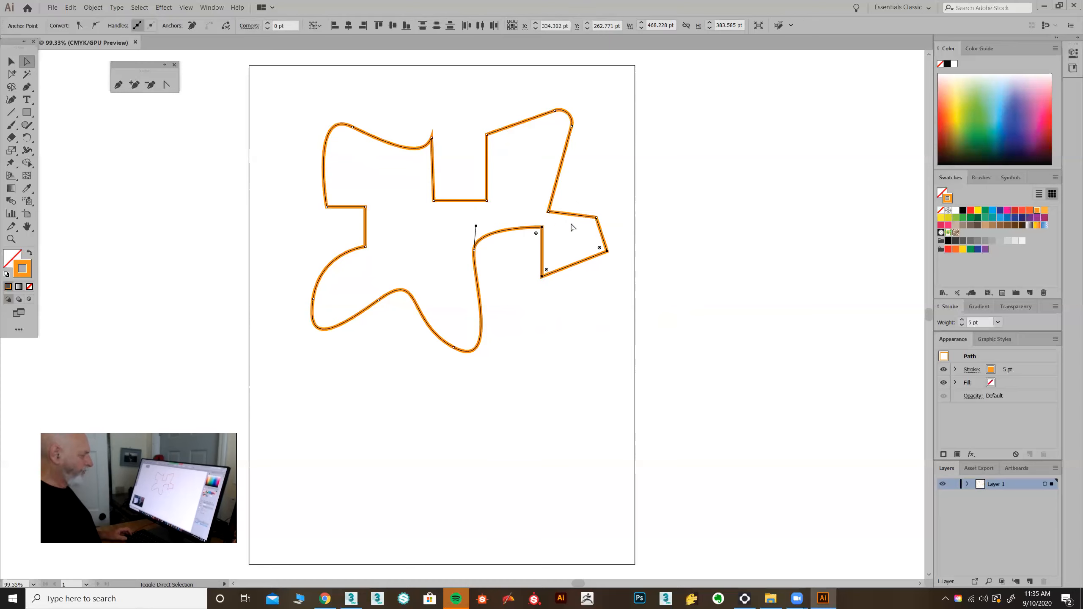
pyautogui.keyDown('shift'); pyautogui.click(596, 217); pyautogui.keyUp('shift')
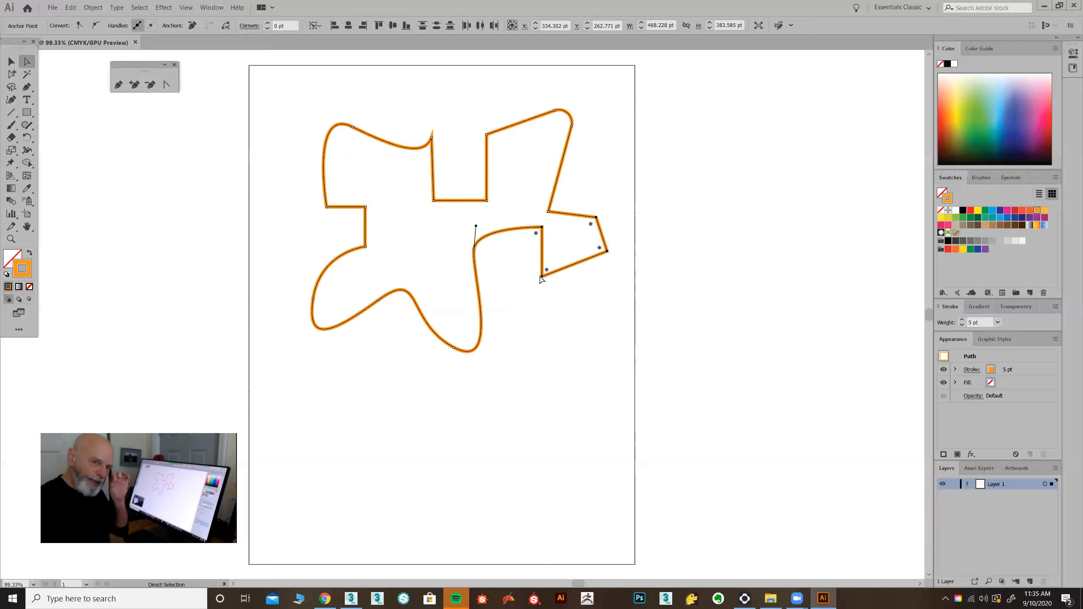
pyautogui.moveTo(541, 276); pyautogui.dragTo(552, 302)
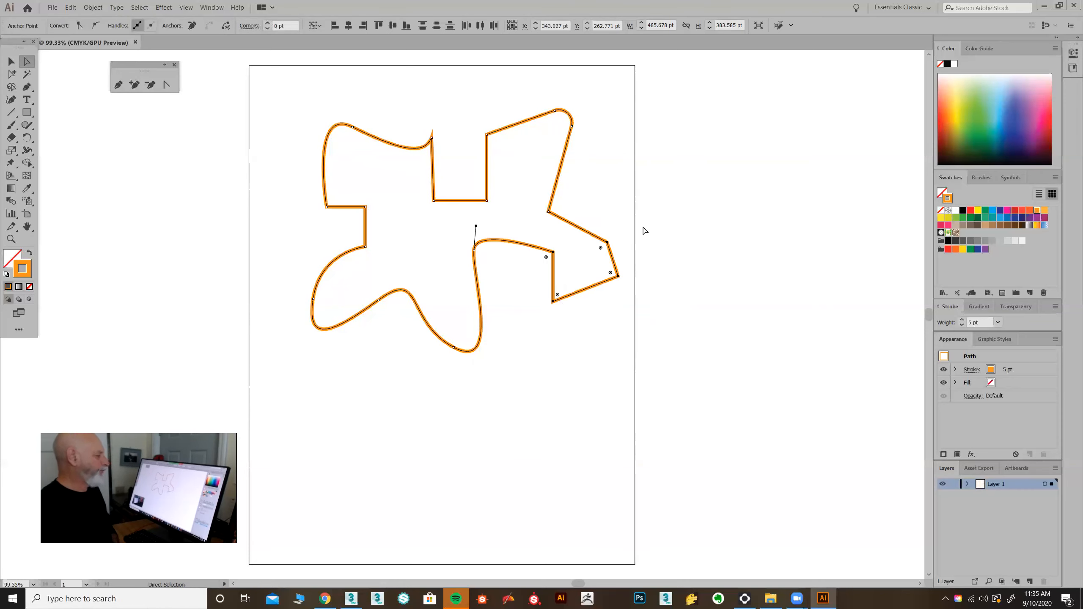
pyautogui.moveTo(643, 225); pyautogui.dragTo(534, 317)
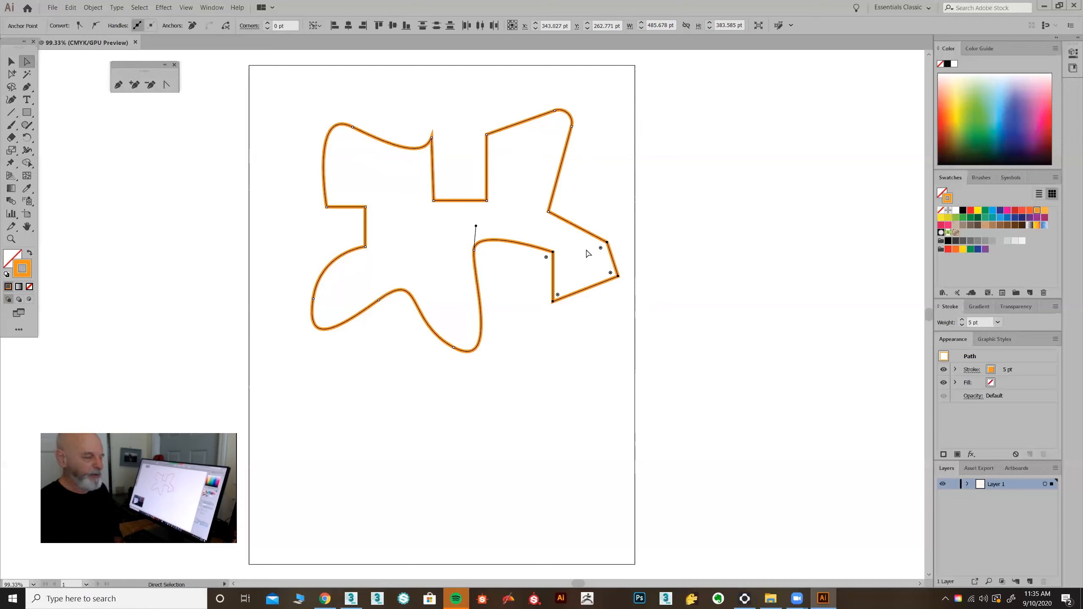
pyautogui.moveTo(639, 214); pyautogui.dragTo(515, 318)
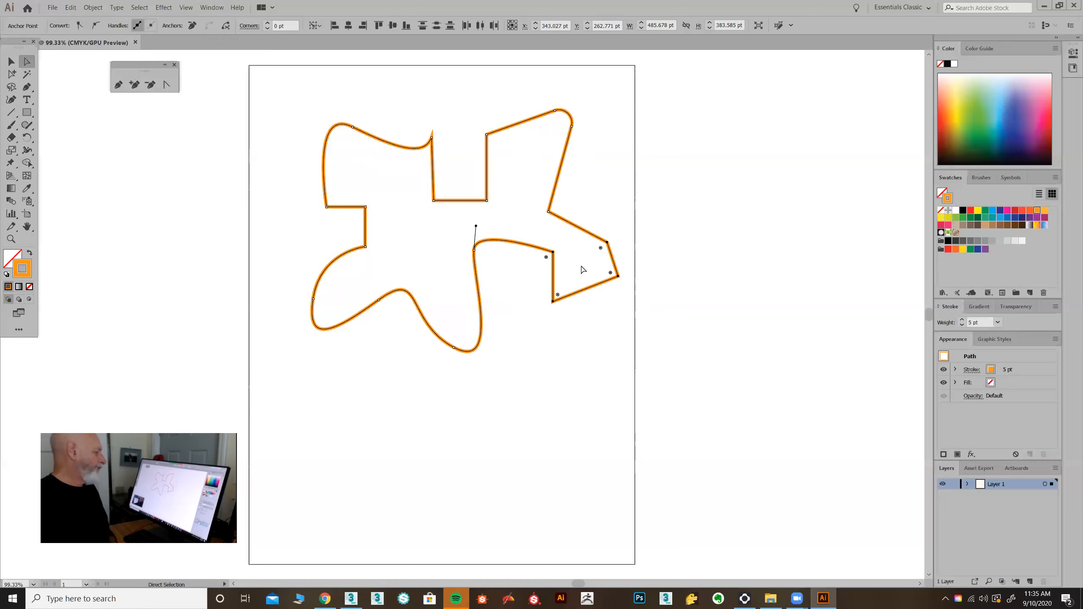
pyautogui.click(686, 194)
# Move the slanted upper segment of the small block up and outward with Direct Selection, making the whole shape about 492 pt wide.
pyautogui.moveTo(573, 229); pyautogui.dragTo(590, 195)
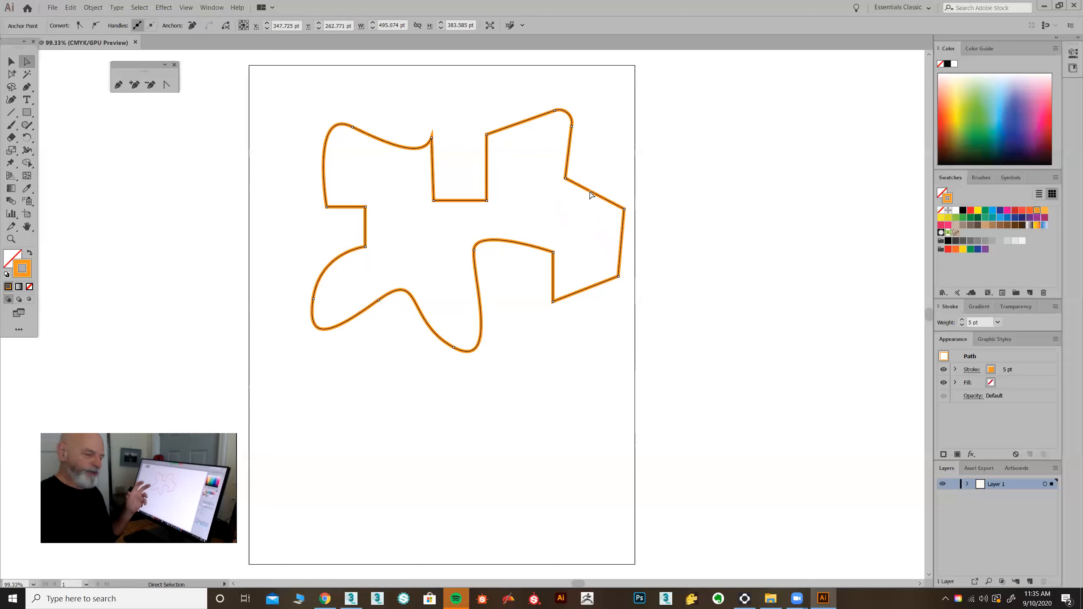
pyautogui.moveTo(590, 195)
pyautogui.mouseDown()
pyautogui.moveTo(573, 216)
pyautogui.moveTo(588, 195)
pyautogui.moveTo(584, 207)
pyautogui.mouseUp()
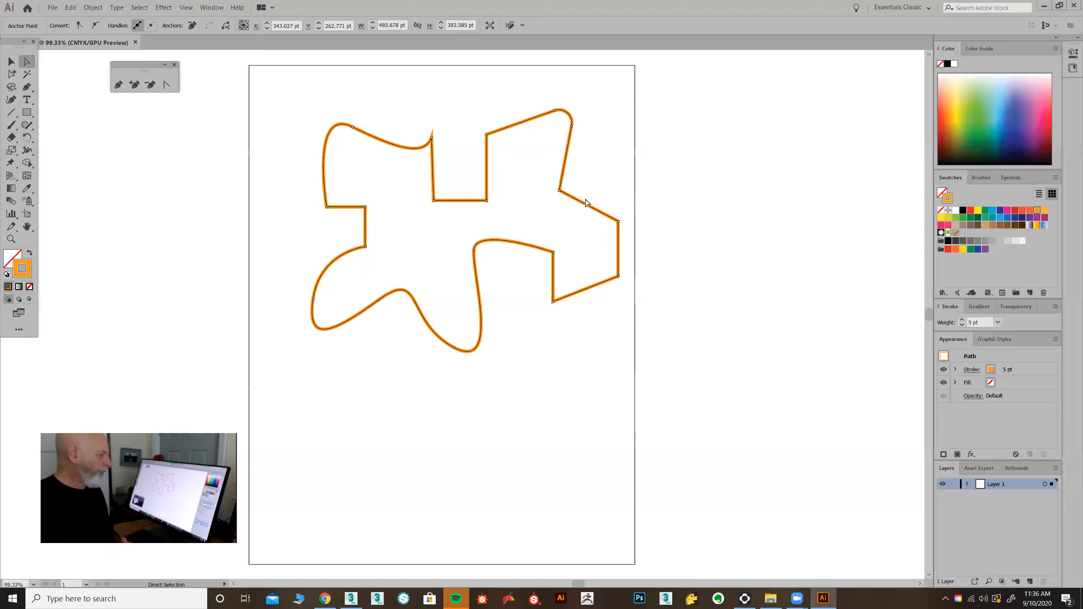
pyautogui.moveTo(592, 208); pyautogui.dragTo(596, 206)
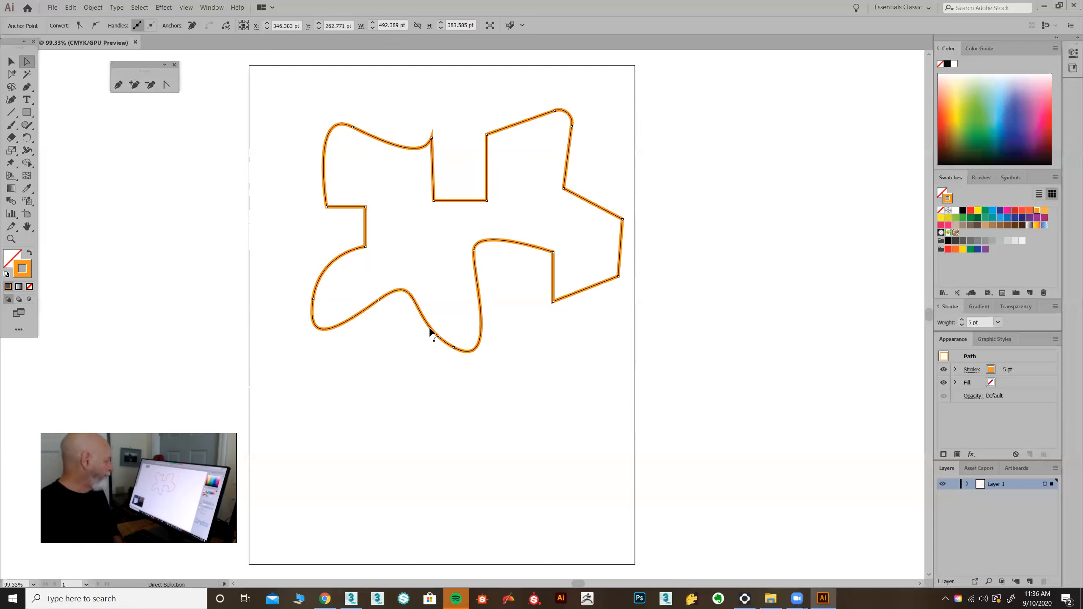
# Reshape the curve left of the lower lobe, raise the arch beside the small block, shorten the arch's right handle and deselect the path.
pyautogui.moveTo(431, 328); pyautogui.dragTo(435, 305)
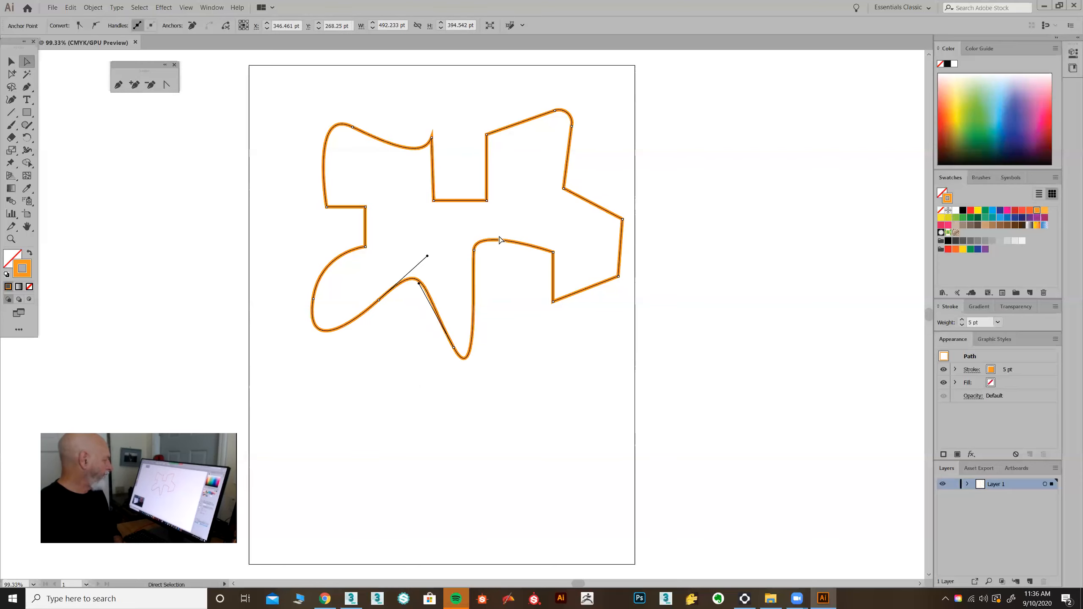
pyautogui.click(501, 243)
pyautogui.moveTo(500, 243); pyautogui.dragTo(507, 213)
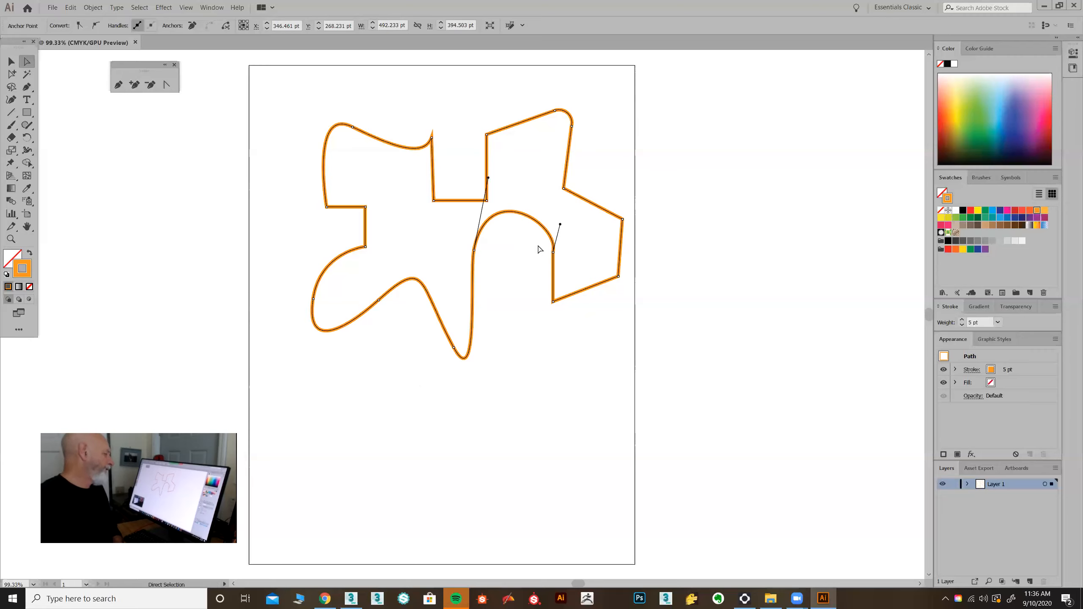
pyautogui.moveTo(526, 219); pyautogui.dragTo(525, 225)
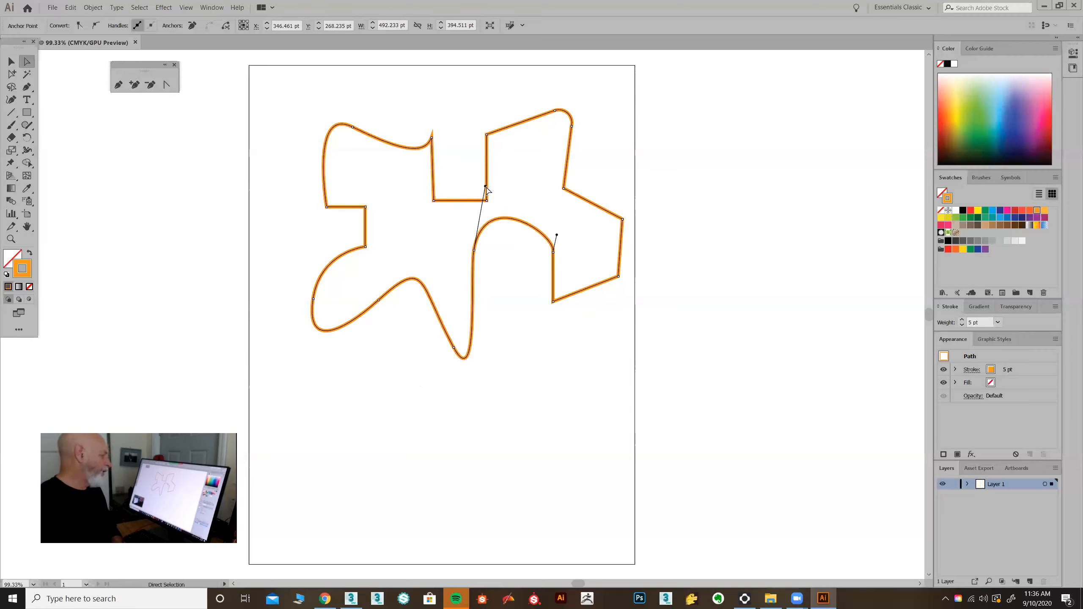
pyautogui.moveTo(557, 235); pyautogui.dragTo(554, 242)
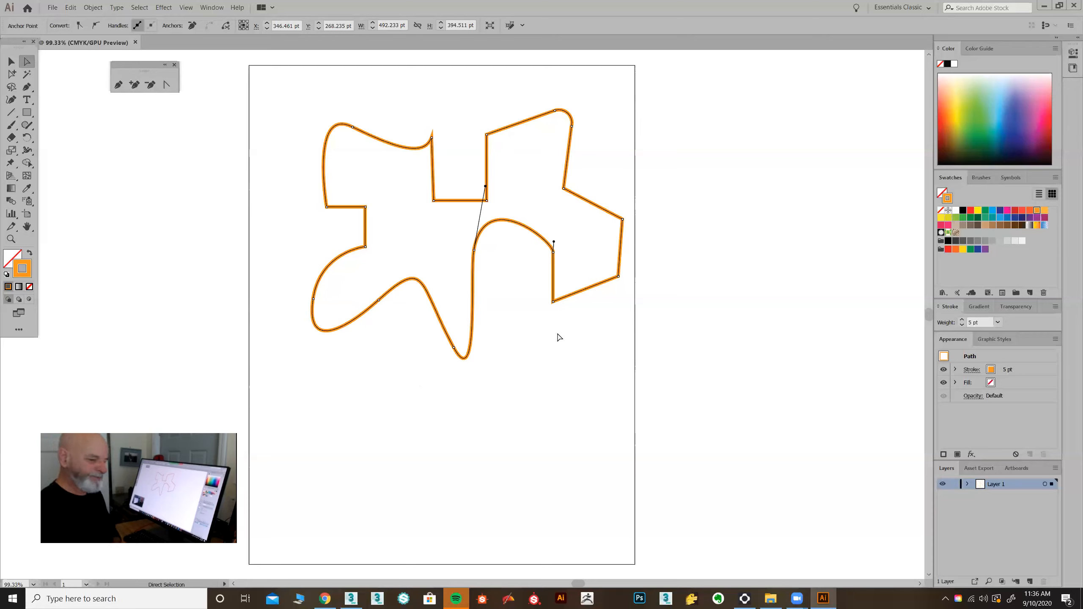
pyautogui.click(497, 348)
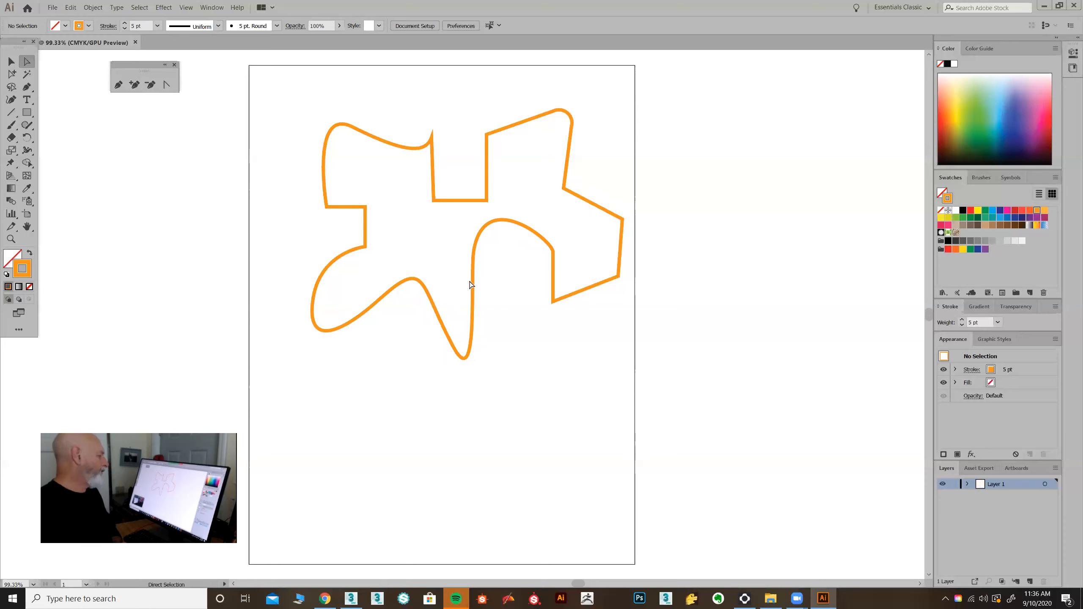
# Fill the closed shape with the light blue swatch, keeping the orange stroke, and deselect it.
pyautogui.click(474, 285)
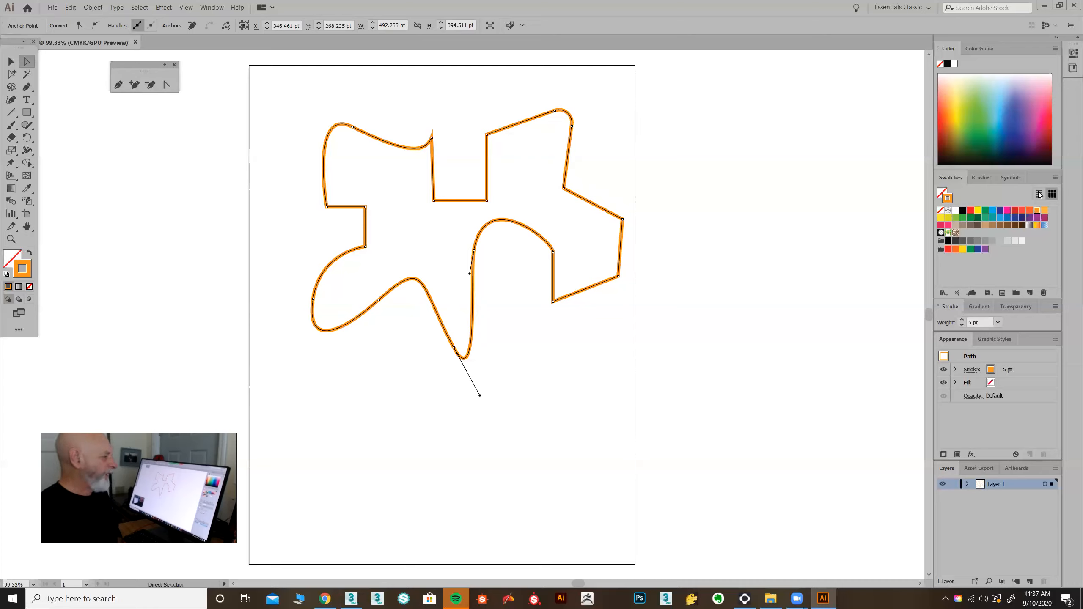
pyautogui.click(8, 255)
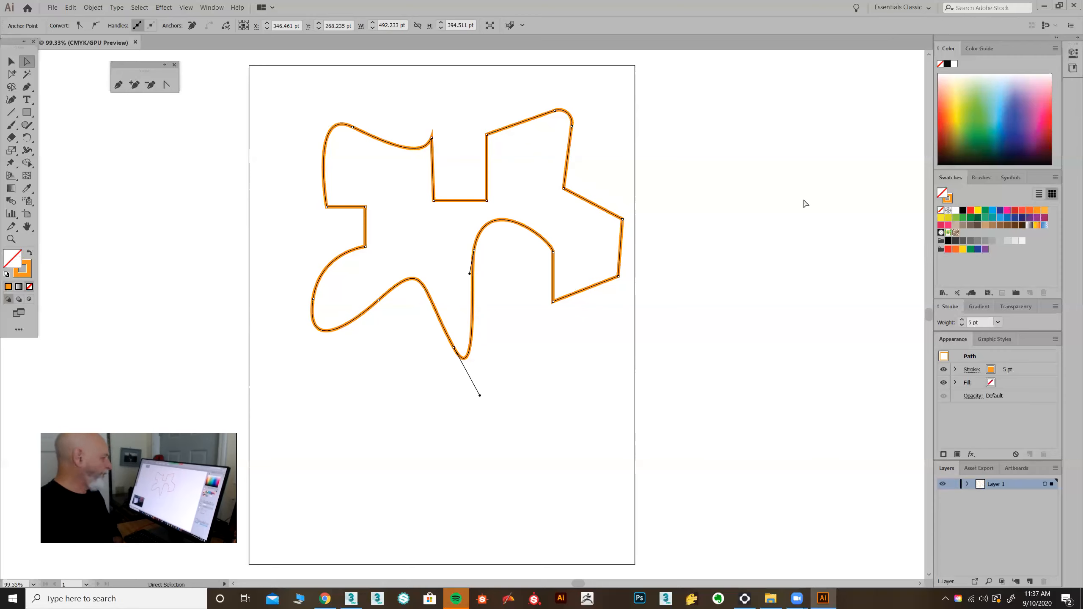
pyautogui.click(991, 211)
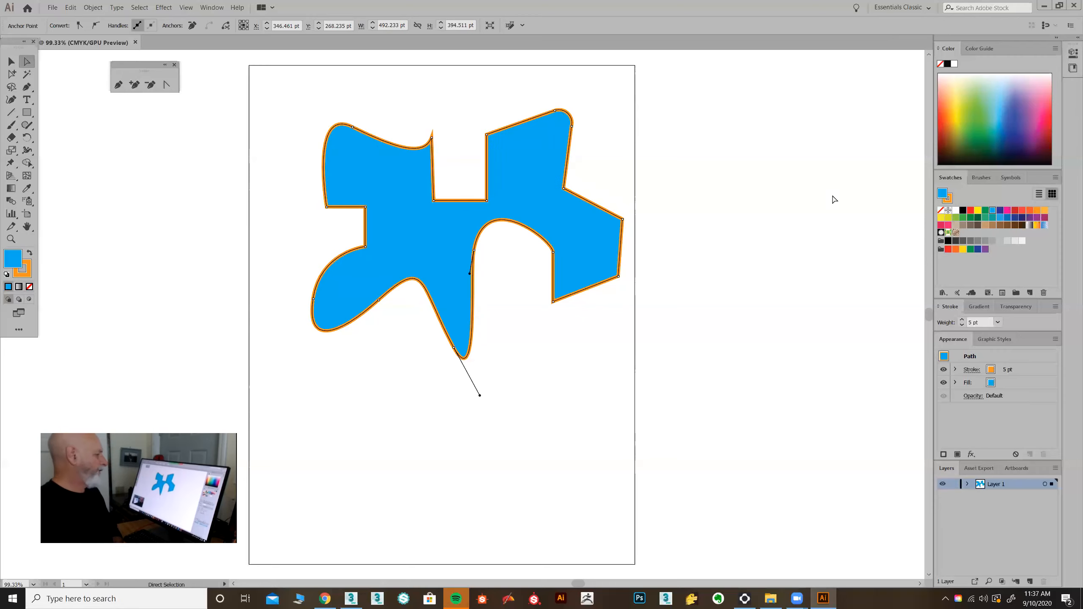
pyautogui.click(630, 318)
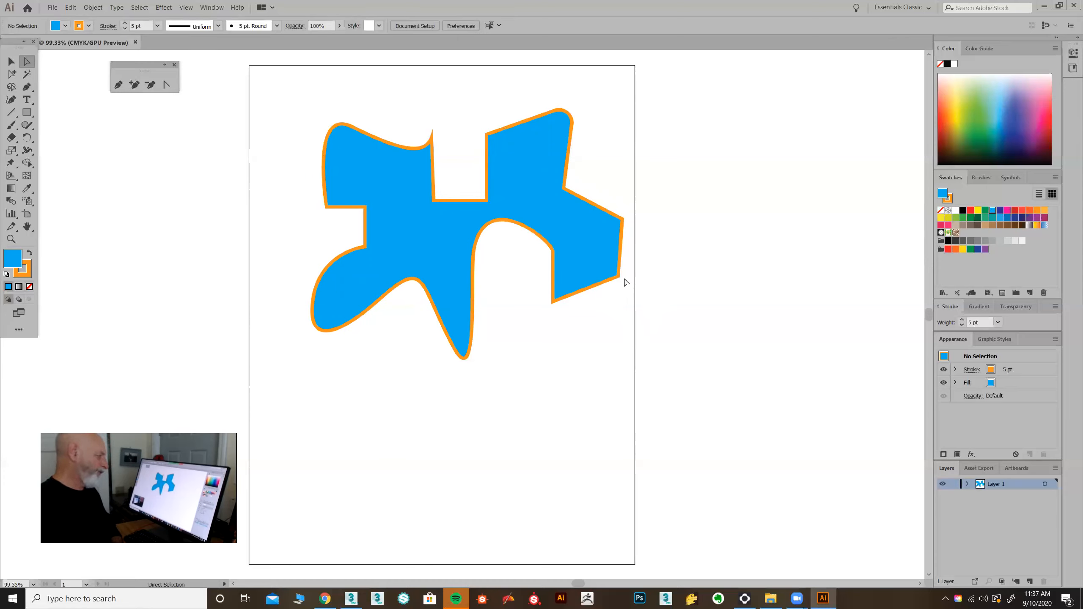
# Move the filled shape by its interior to about X 312, Y 265 pt and keep it selected.
pyautogui.moveTo(592, 231); pyautogui.dragTo(569, 228)
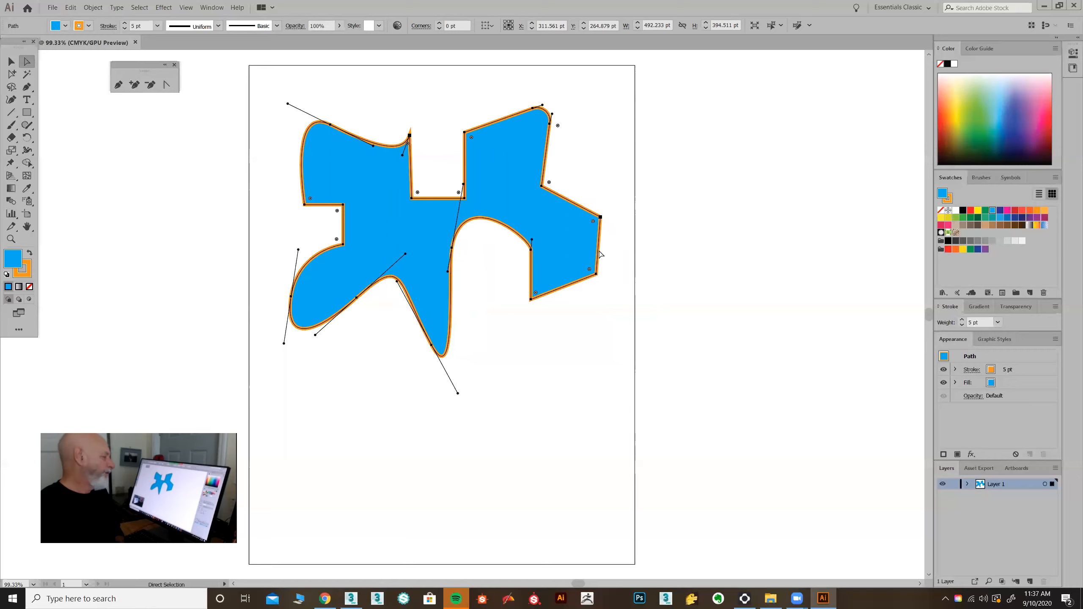
pyautogui.click(613, 250)
pyautogui.click(585, 248)
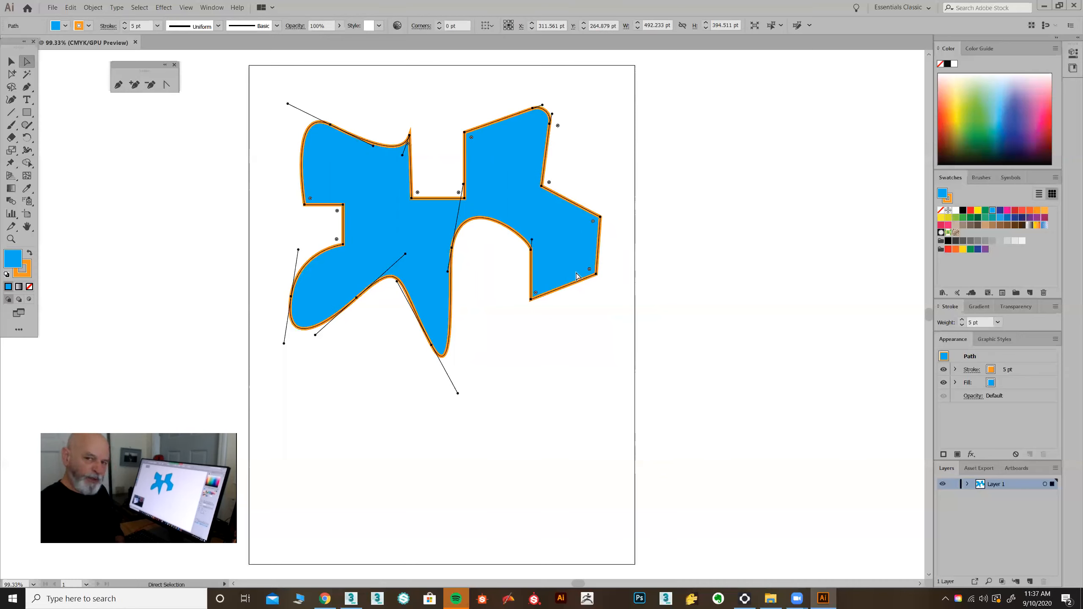
# Set the shape's fill to None and leave the path deselected.
pyautogui.click(29, 286)
pyautogui.click(314, 245)
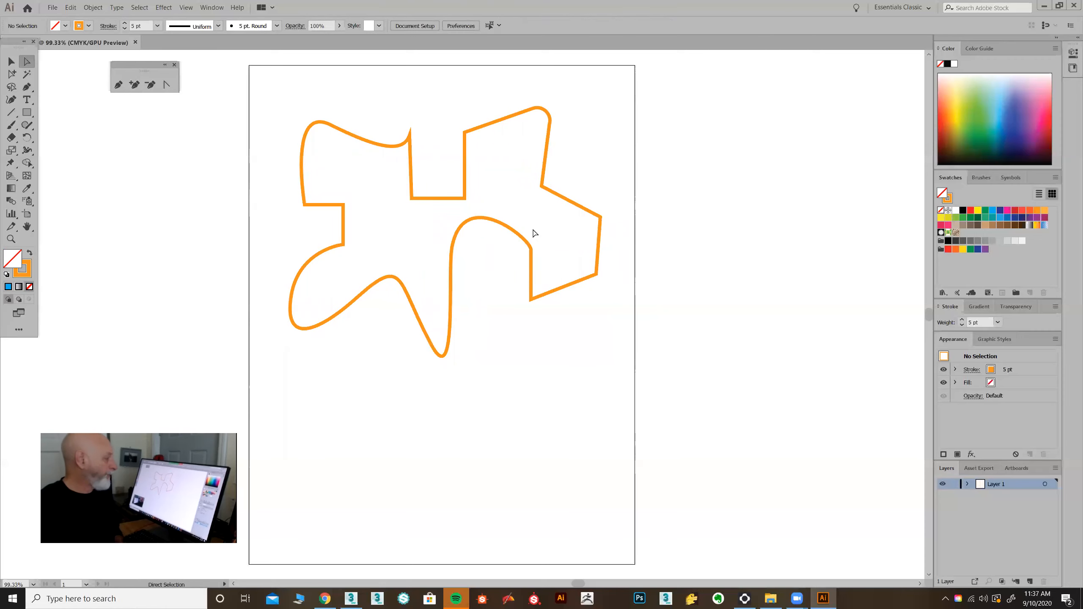
pyautogui.click(532, 251)
pyautogui.click(551, 240)
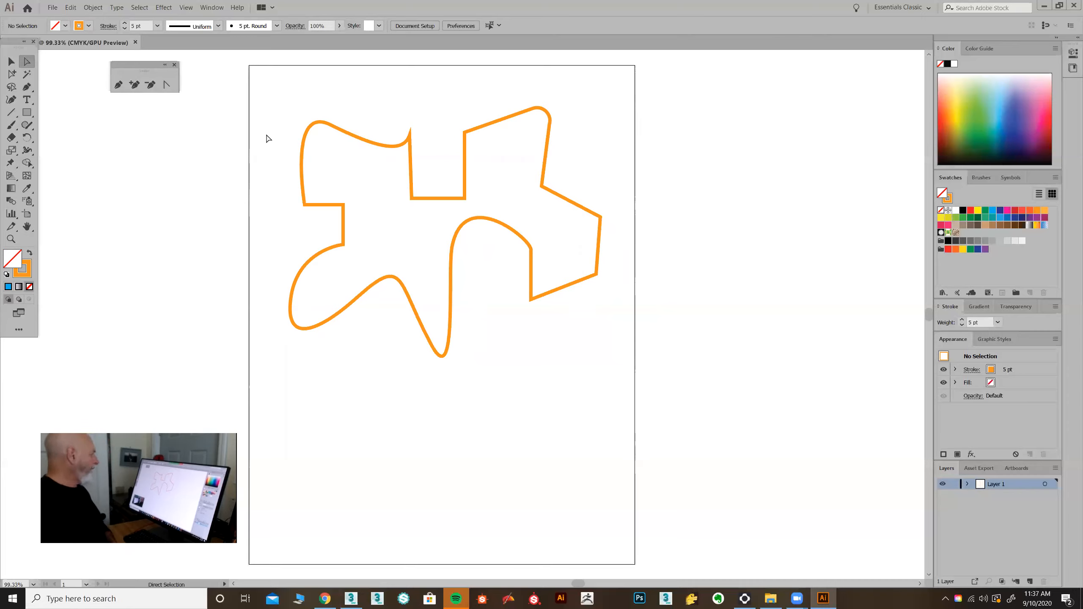
# Move the floating Pen tools aside and convert the small block's lower-right corner to a smooth point with the Anchor Point tool.
pyautogui.moveTo(146, 64); pyautogui.dragTo(130, 95)
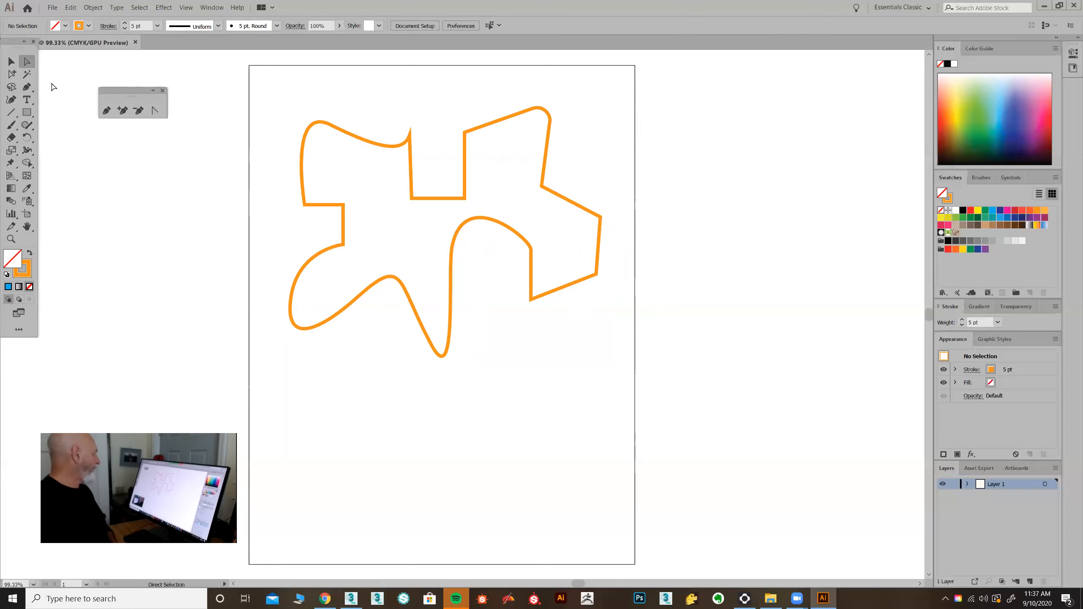
pyautogui.click(155, 111)
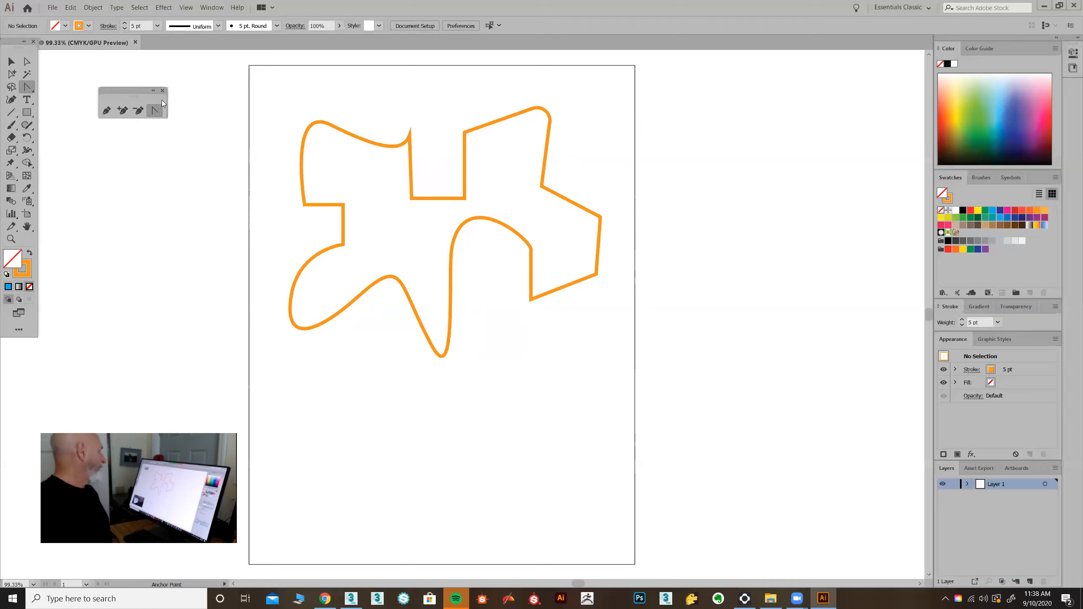
pyautogui.click(596, 274)
pyautogui.moveTo(596, 275); pyautogui.dragTo(580, 298)
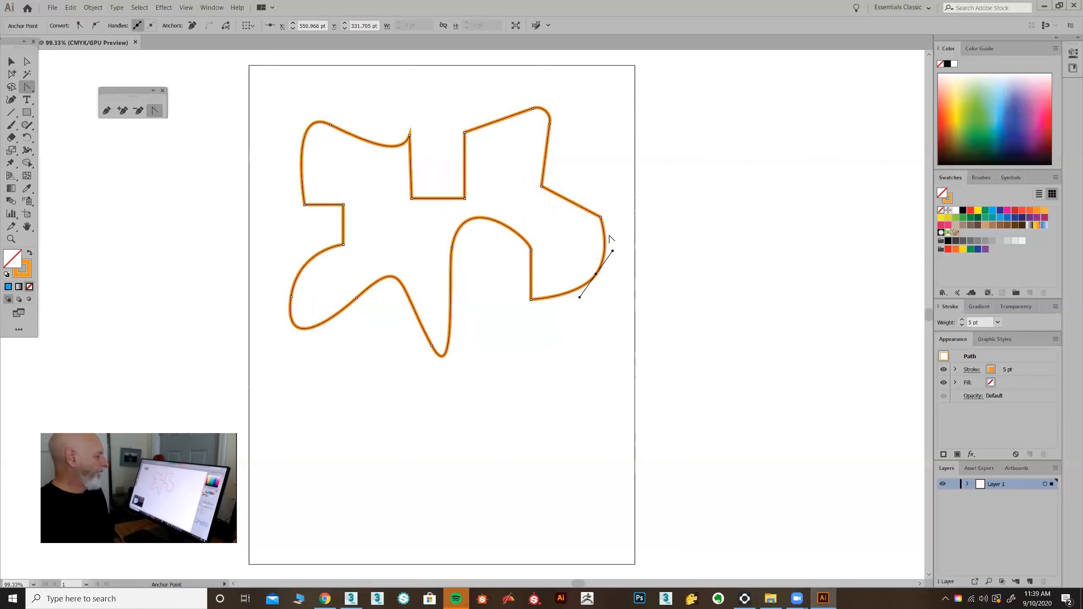
# Turn the smoothed point back into a corner and pull out longer direction handles from it for a fuller curve.
pyautogui.click(595, 274)
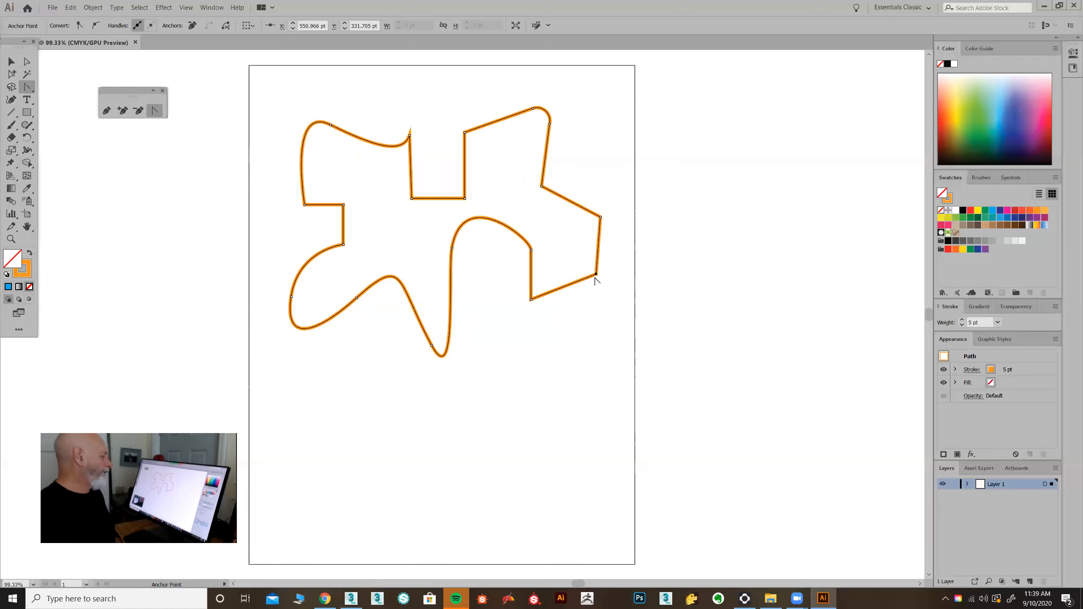
pyautogui.moveTo(596, 275); pyautogui.dragTo(553, 326)
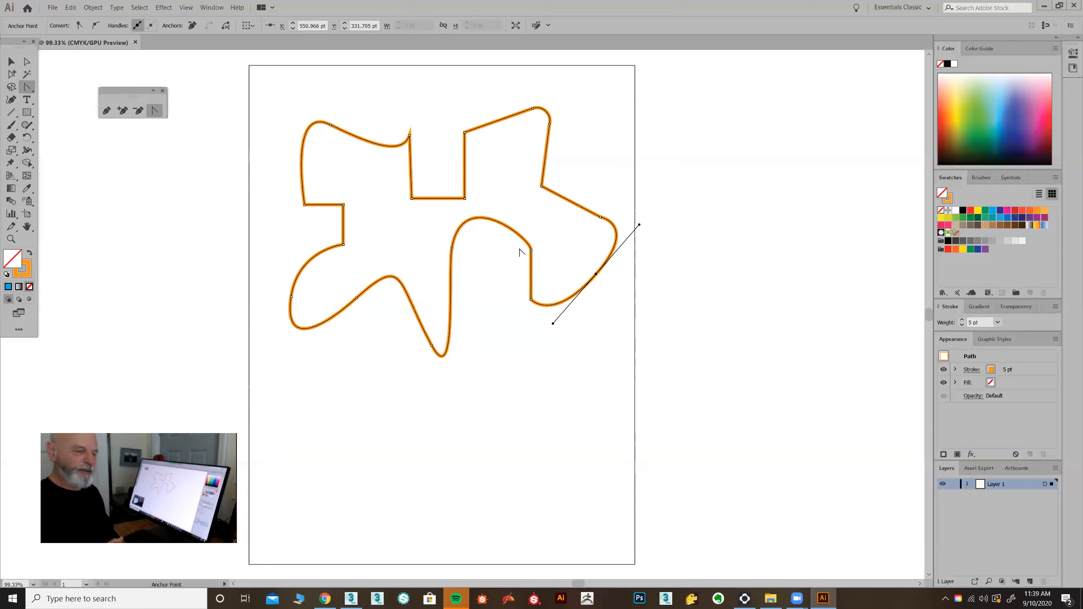
# Shorten the lower direction handle of the block's lower-right anchor to almost nothing with Direct Selection and swing its upper handle to reshape the curve.
pyautogui.press('a')
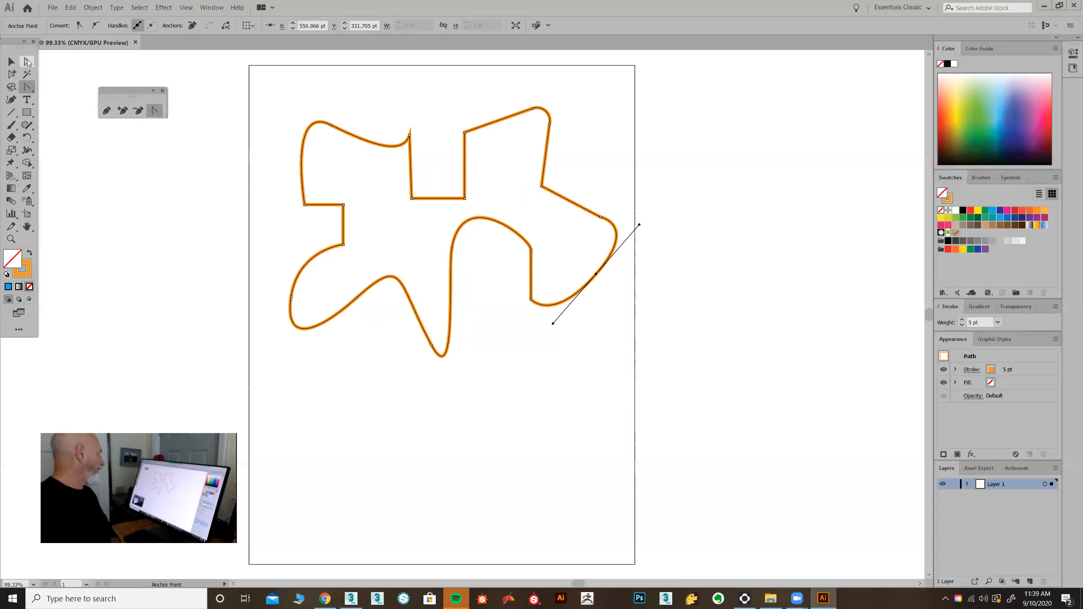
pyautogui.moveTo(552, 323); pyautogui.dragTo(592, 279)
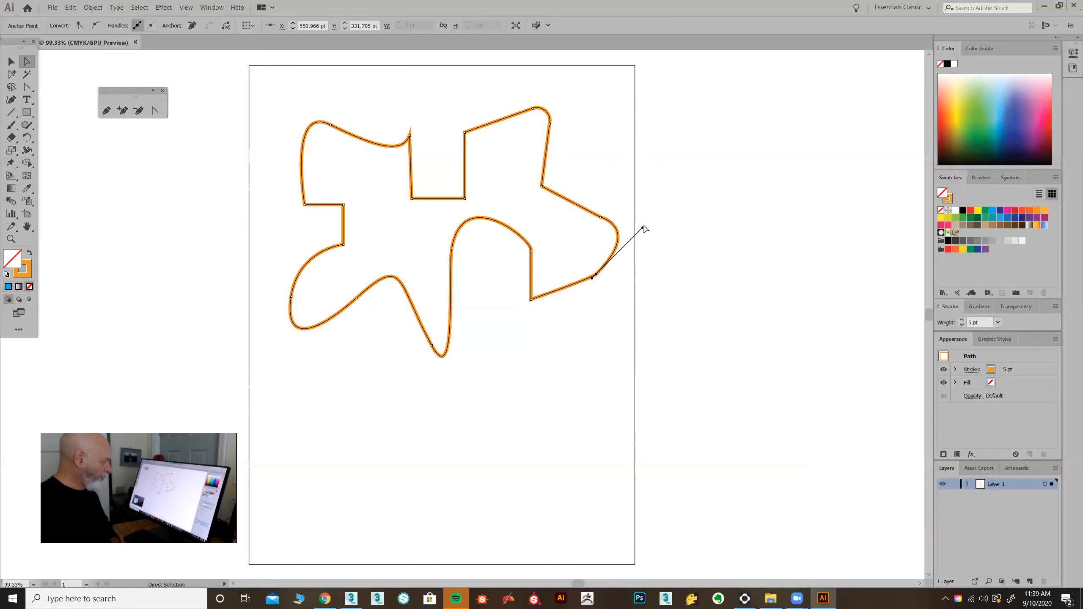
pyautogui.click(633, 239)
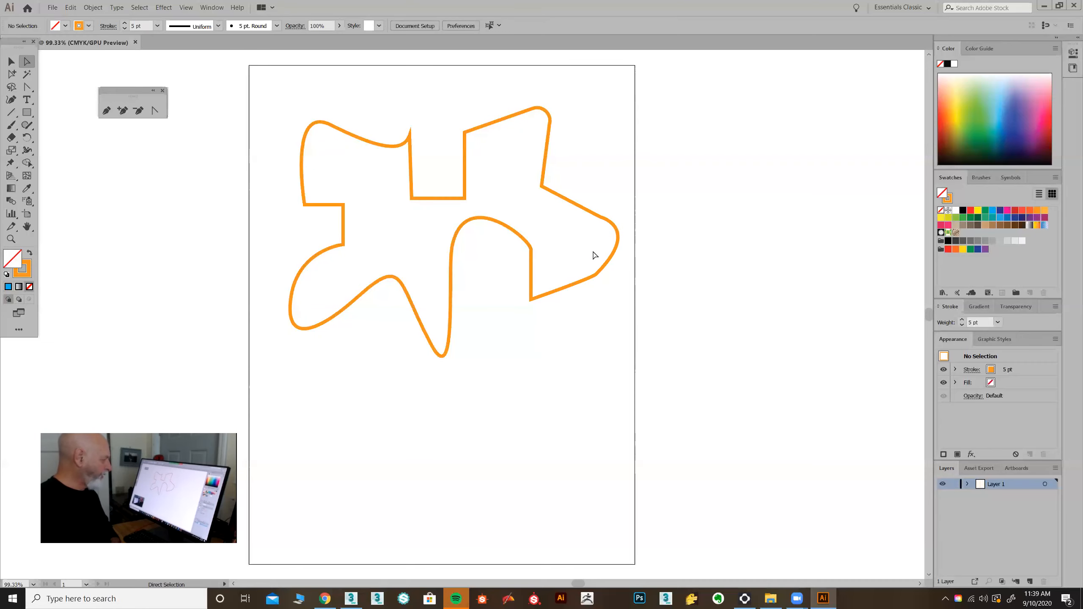
pyautogui.click(643, 231)
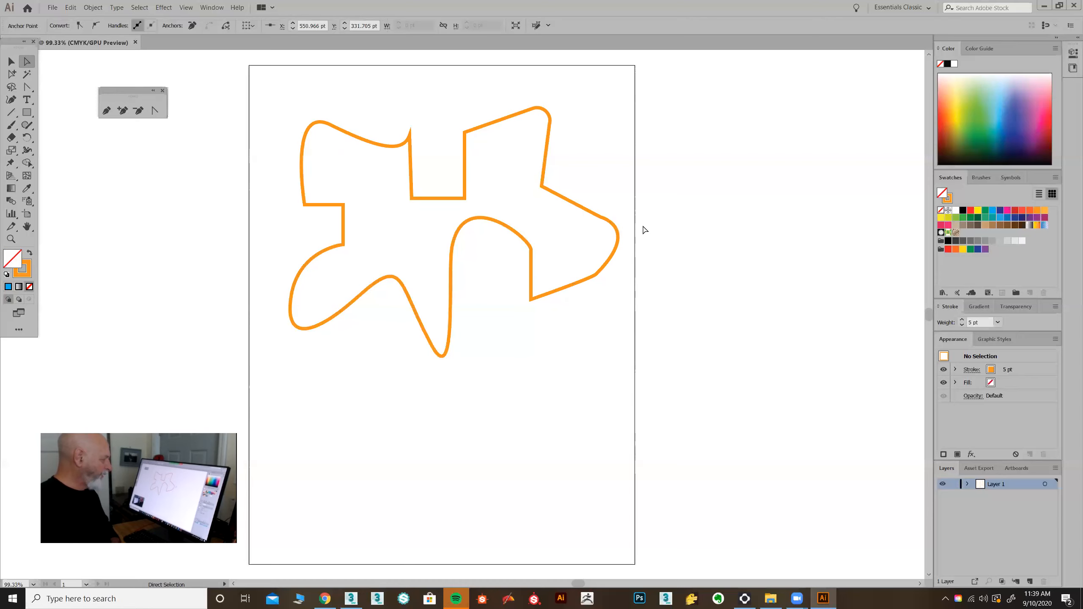
pyautogui.click(596, 275)
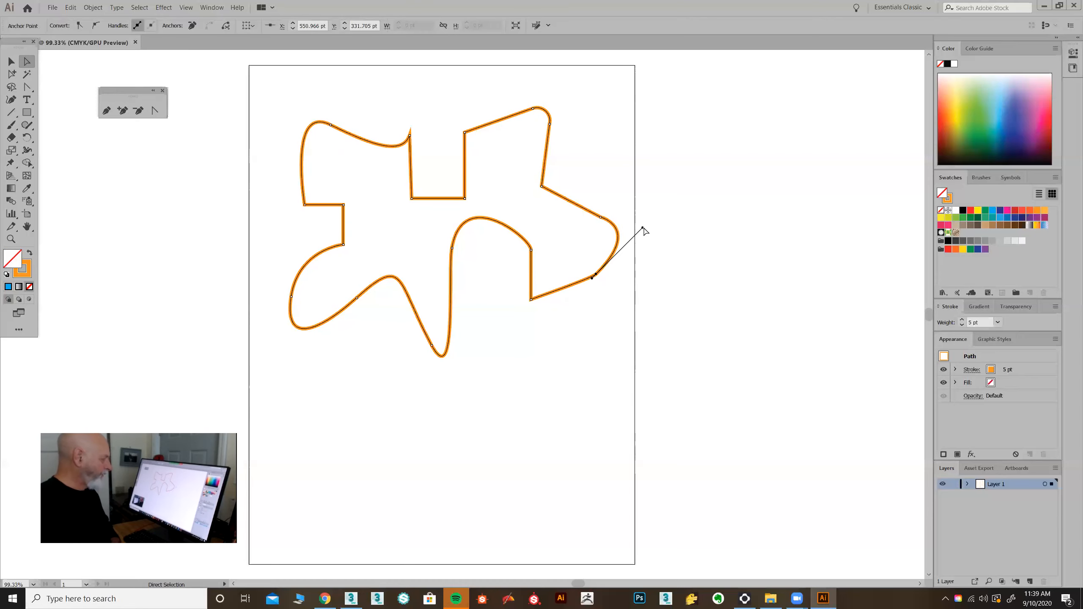
pyautogui.moveTo(643, 230); pyautogui.dragTo(592, 318)
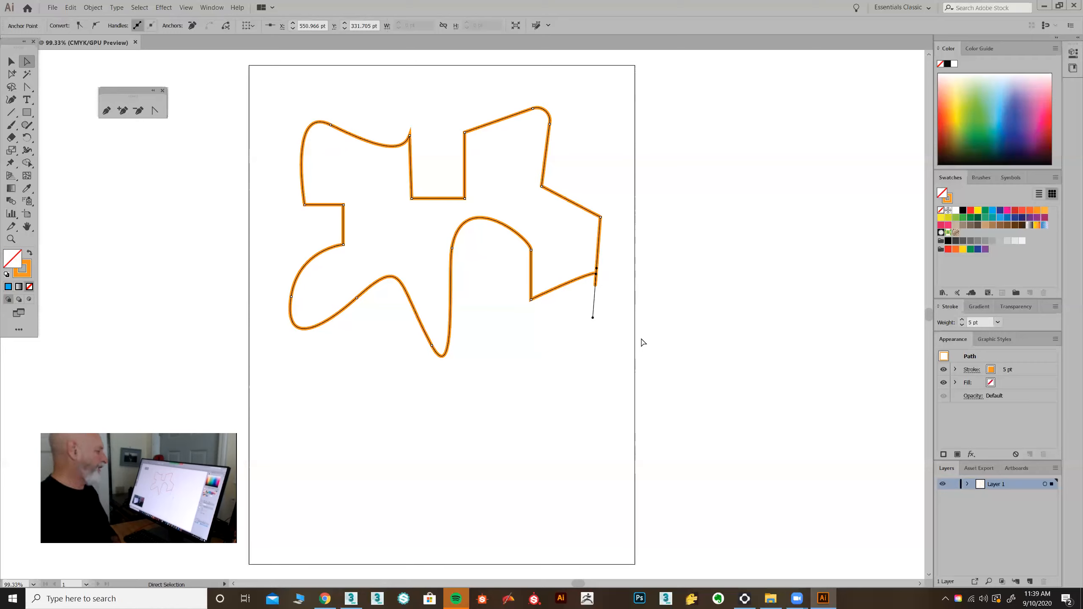
pyautogui.moveTo(592, 318); pyautogui.dragTo(626, 247)
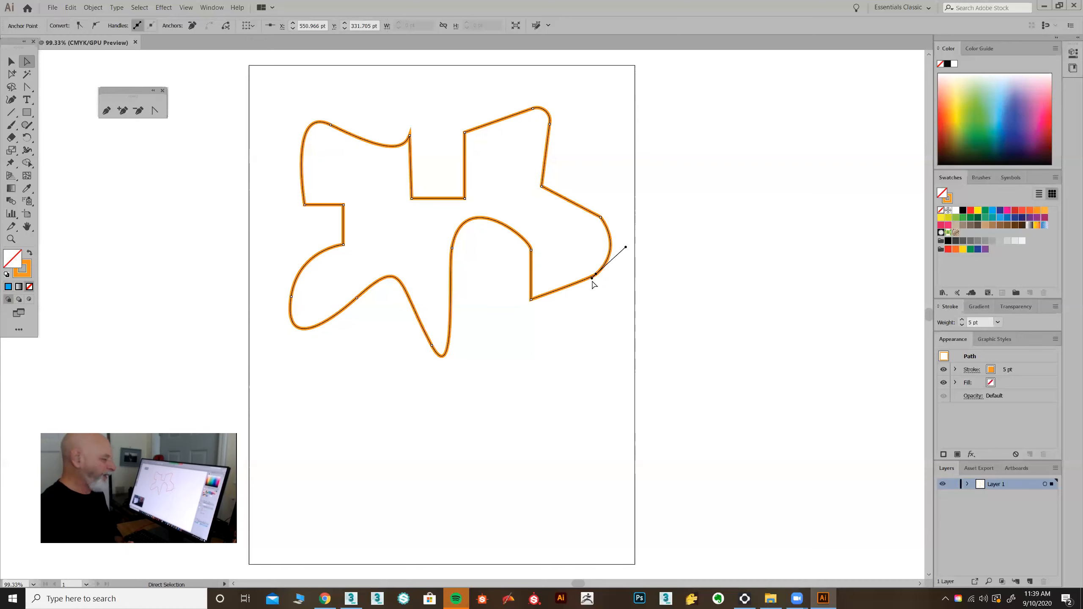
# Convert that lower-right anchor to a corner, pull out new direction handles, and bend the lower handle independently with the Anchor Point tool.
pyautogui.click(155, 112)
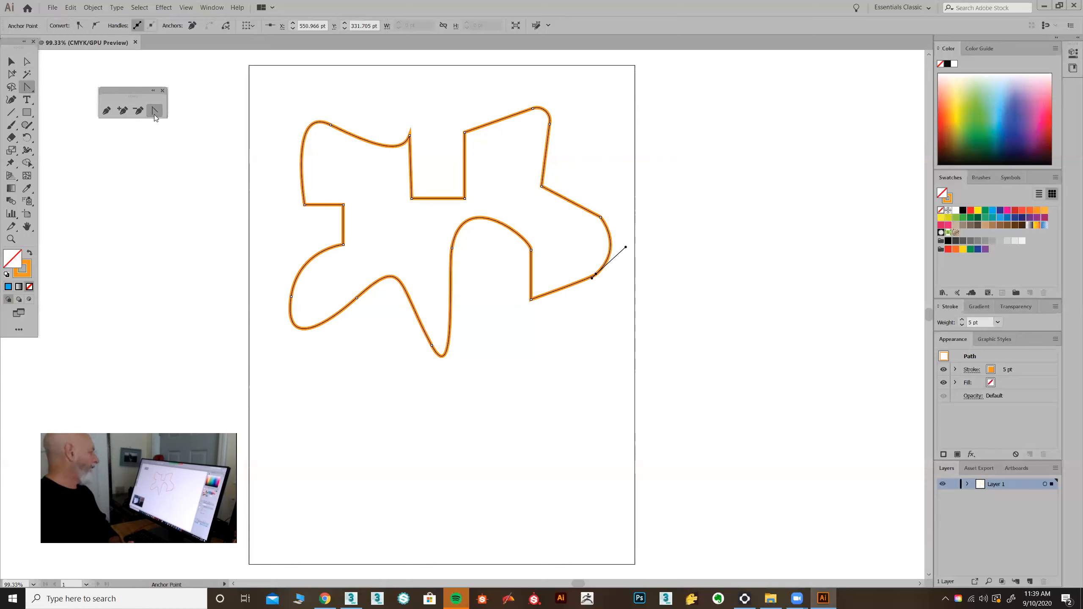
pyautogui.click(595, 274)
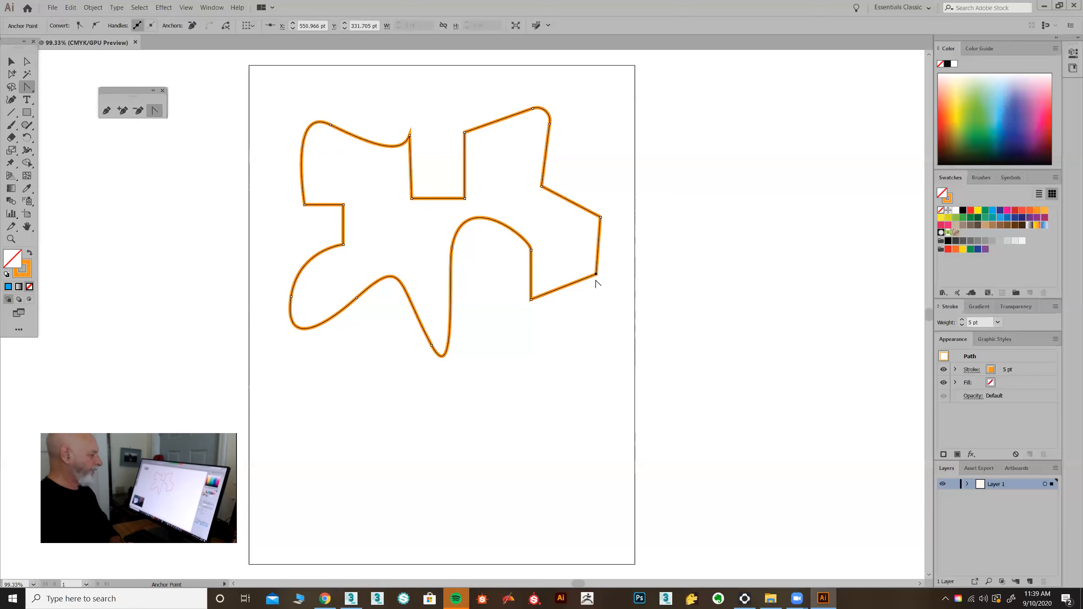
pyautogui.moveTo(595, 274); pyautogui.dragTo(570, 308)
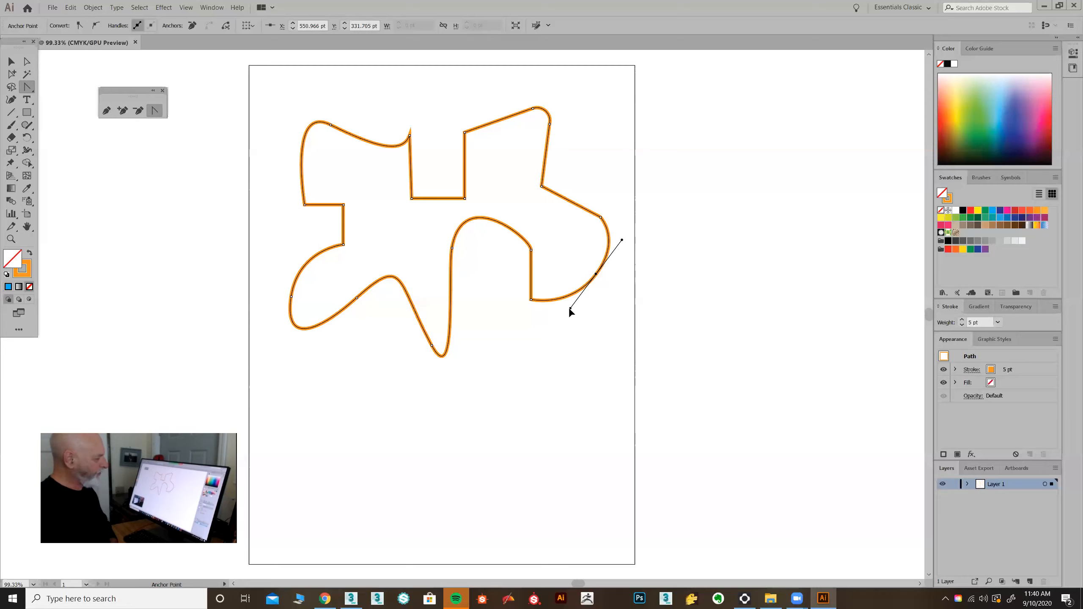
pyautogui.moveTo(570, 309); pyautogui.dragTo(610, 323)
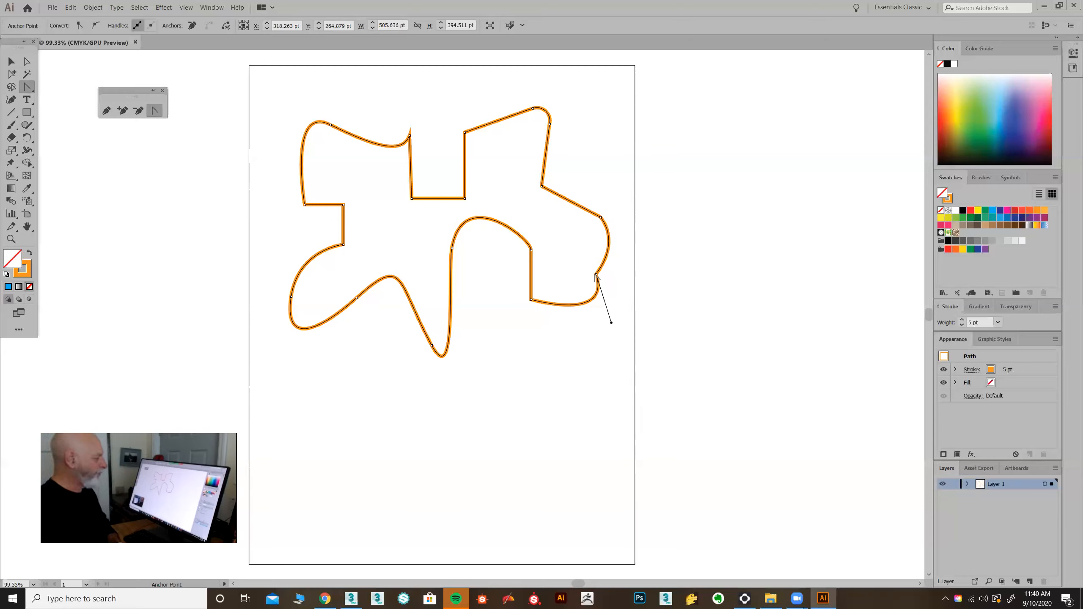
# Pull fresh direction handles from the lower-right anchor, trying a longer lower handle before redrawing both handles at a steeper angle.
pyautogui.moveTo(596, 277); pyautogui.dragTo(560, 317)
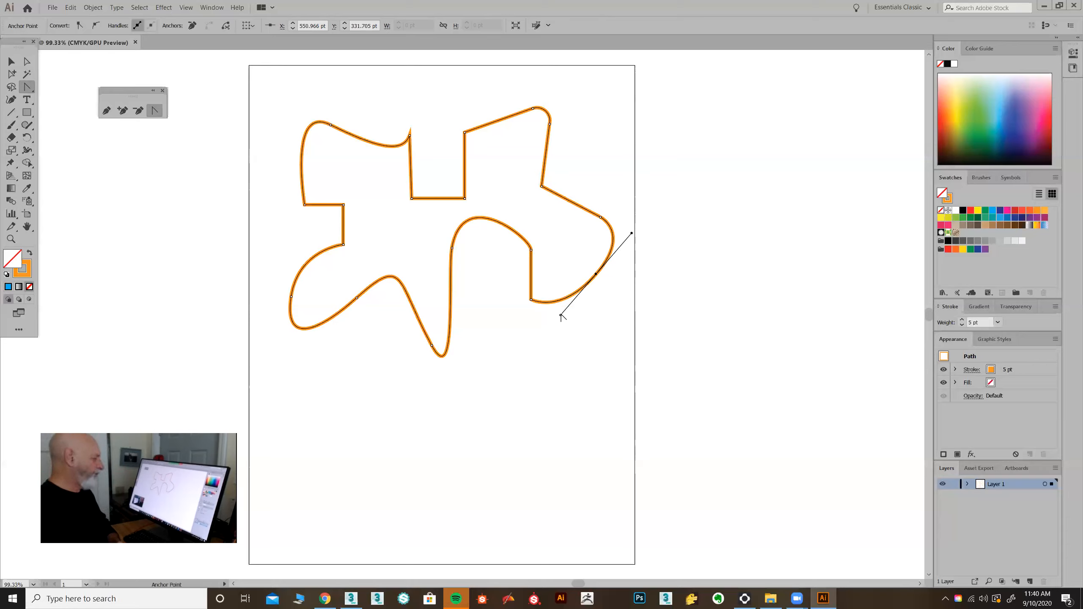
pyautogui.moveTo(560, 315); pyautogui.dragTo(538, 340)
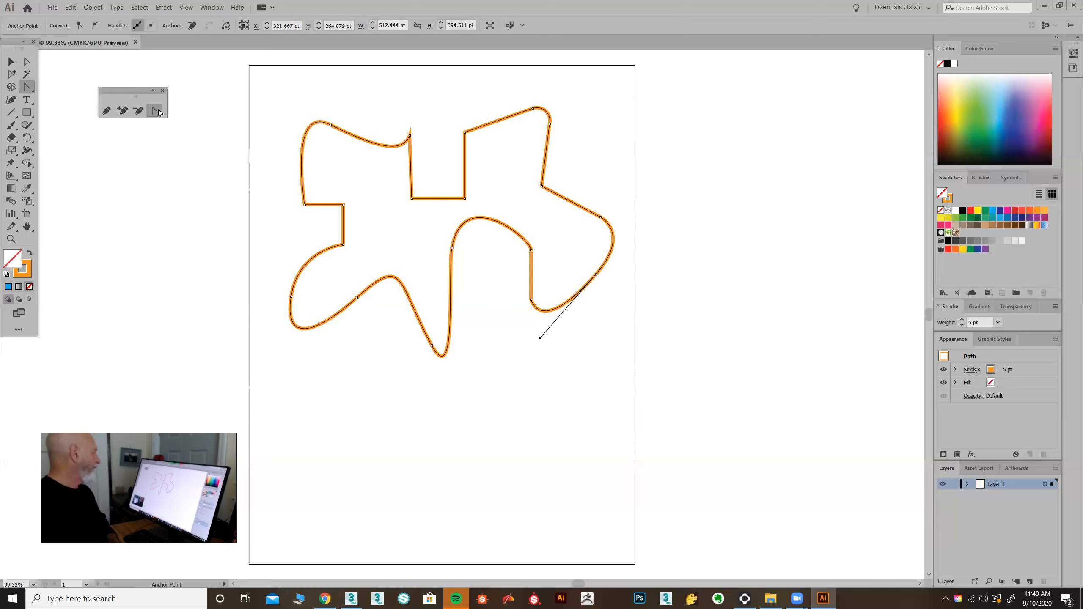
pyautogui.moveTo(596, 274); pyautogui.dragTo(567, 337)
# Add three closely spaced anchor points along the upper curve of the lower-left lobe with the Add Anchor Point tool.
pyautogui.click(27, 63)
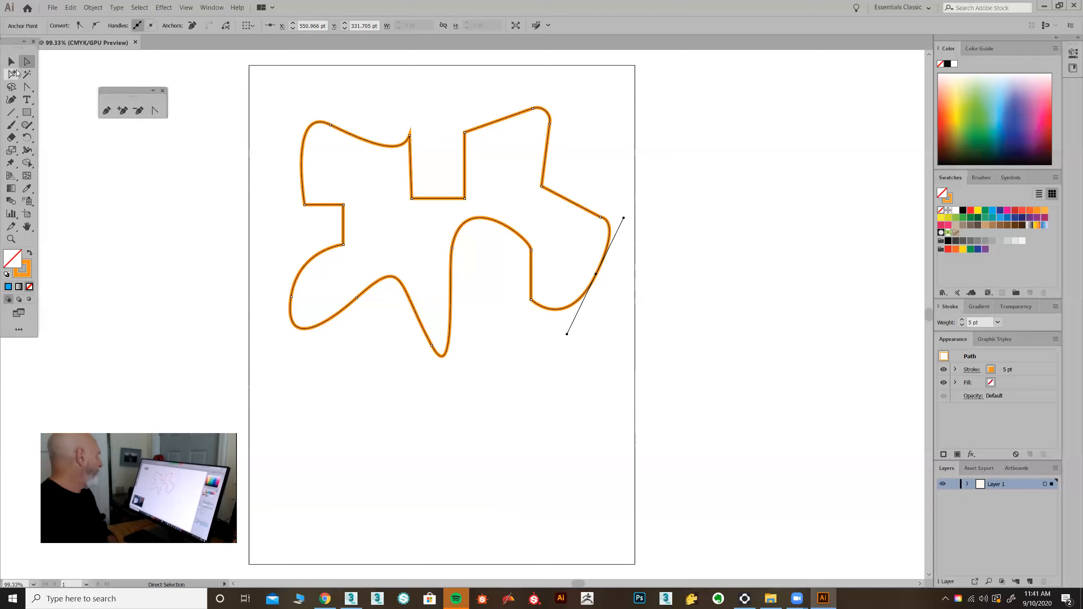
pyautogui.click(122, 112)
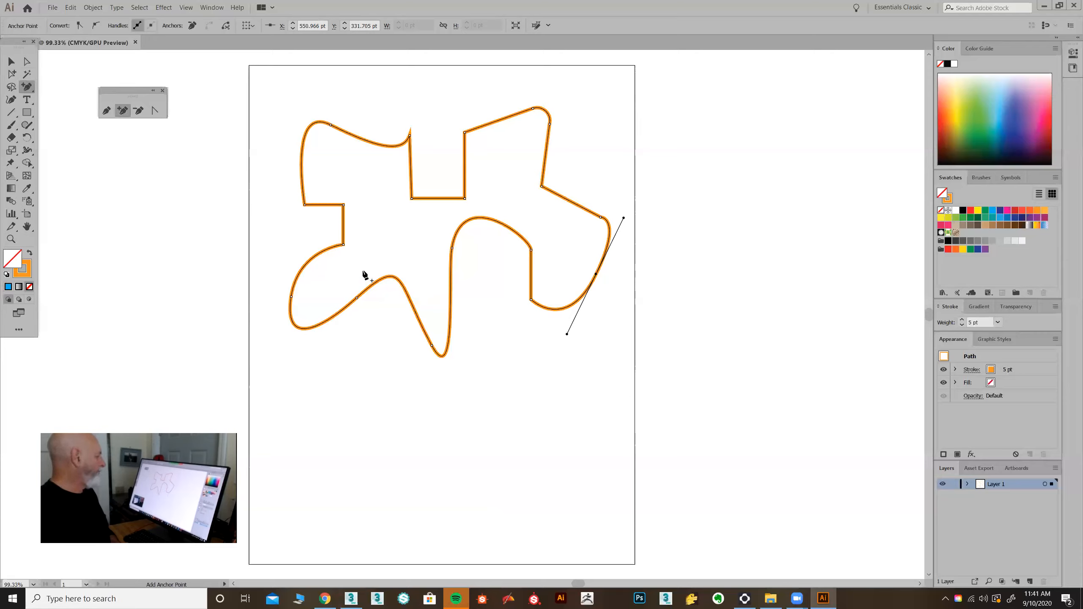
pyautogui.click(314, 254)
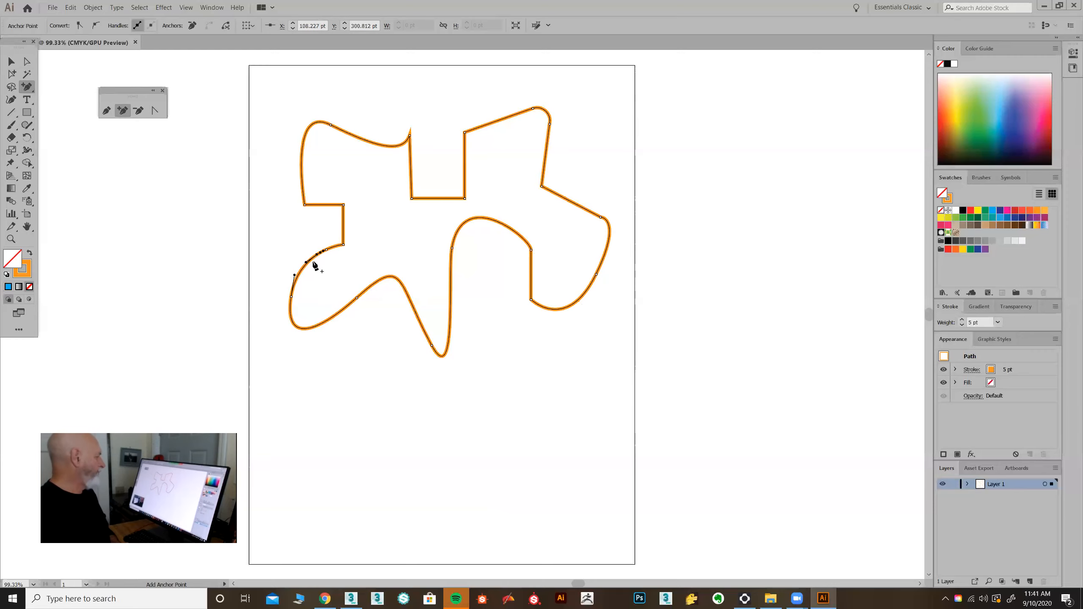
pyautogui.click(309, 261)
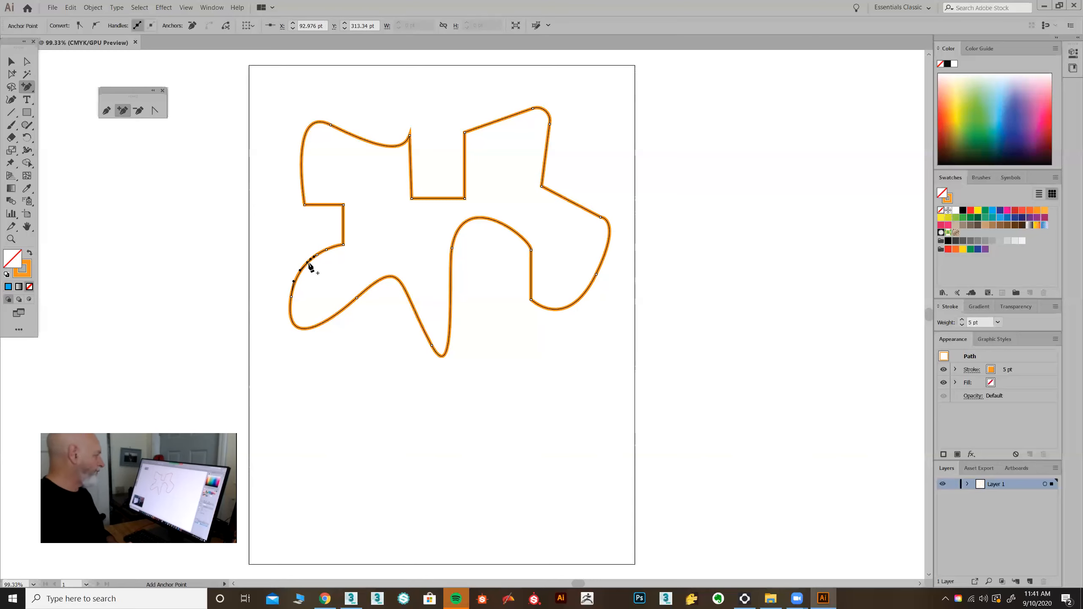
# Move the middle of the three added anchors outward to about X 97, Y 288 pt to form a small bump.
pyautogui.click(10, 239)
pyautogui.click(313, 276)
pyautogui.moveTo(313, 276); pyautogui.dragTo(426, 251)
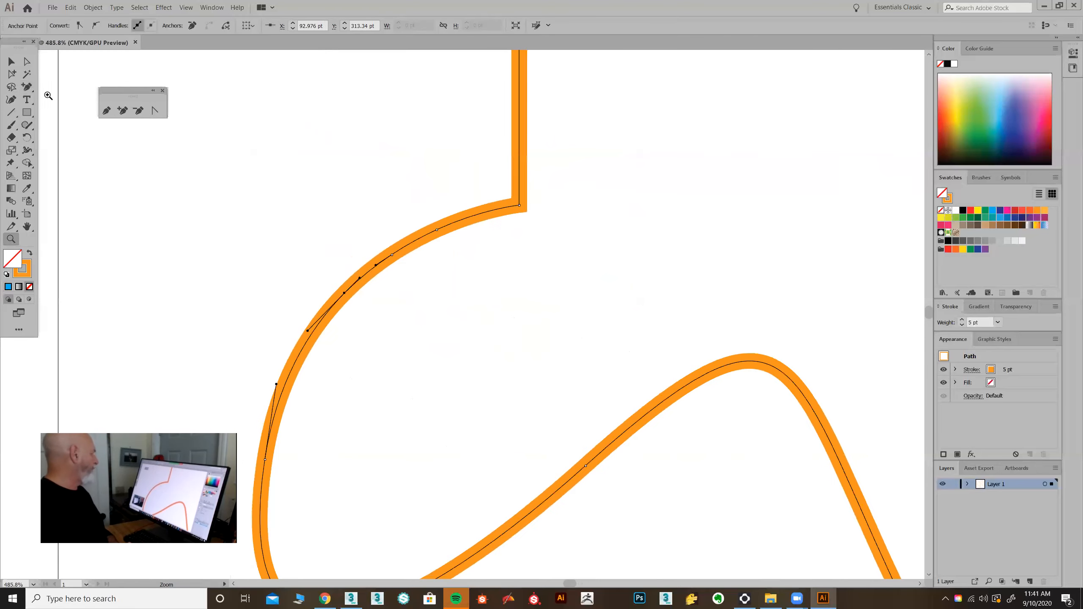
pyautogui.click(27, 61)
pyautogui.moveTo(375, 219)
pyautogui.mouseDown()
pyautogui.moveTo(400, 273)
pyautogui.moveTo(347, 211)
pyautogui.mouseUp()
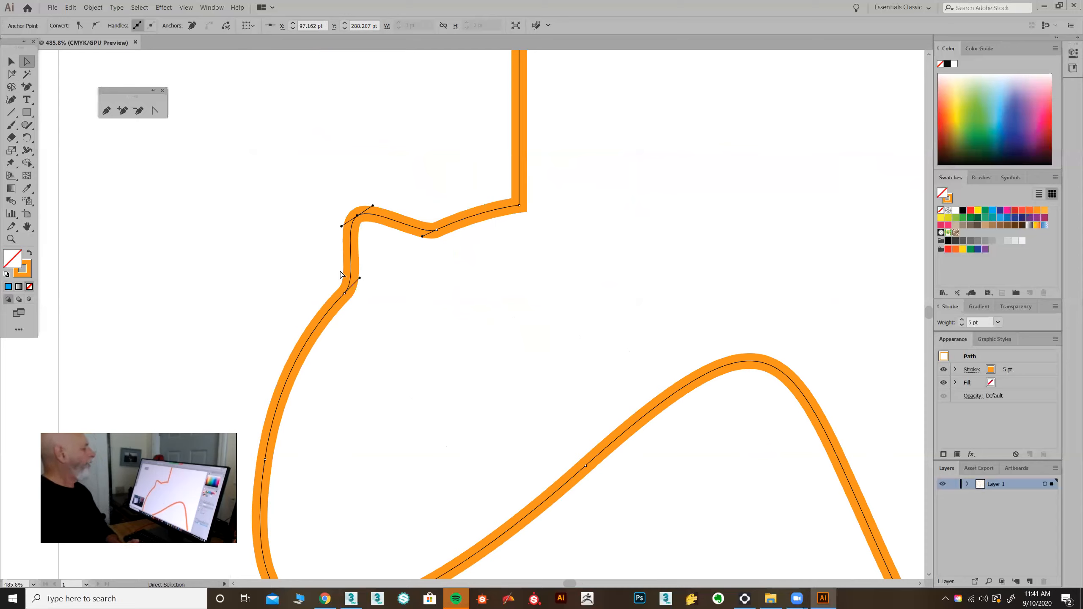
# Select the bump's peak anchor and the anchor below it in turn to examine their direction handles, then deselect the path.
pyautogui.moveTo(325, 274); pyautogui.dragTo(362, 317)
pyautogui.click(333, 225)
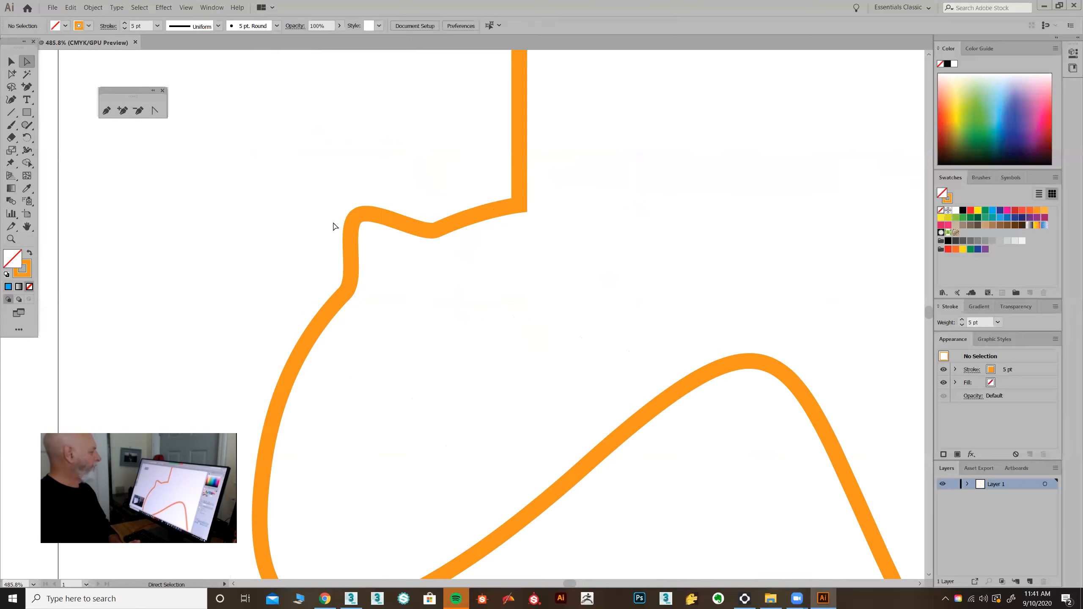
pyautogui.moveTo(320, 187); pyautogui.dragTo(371, 242)
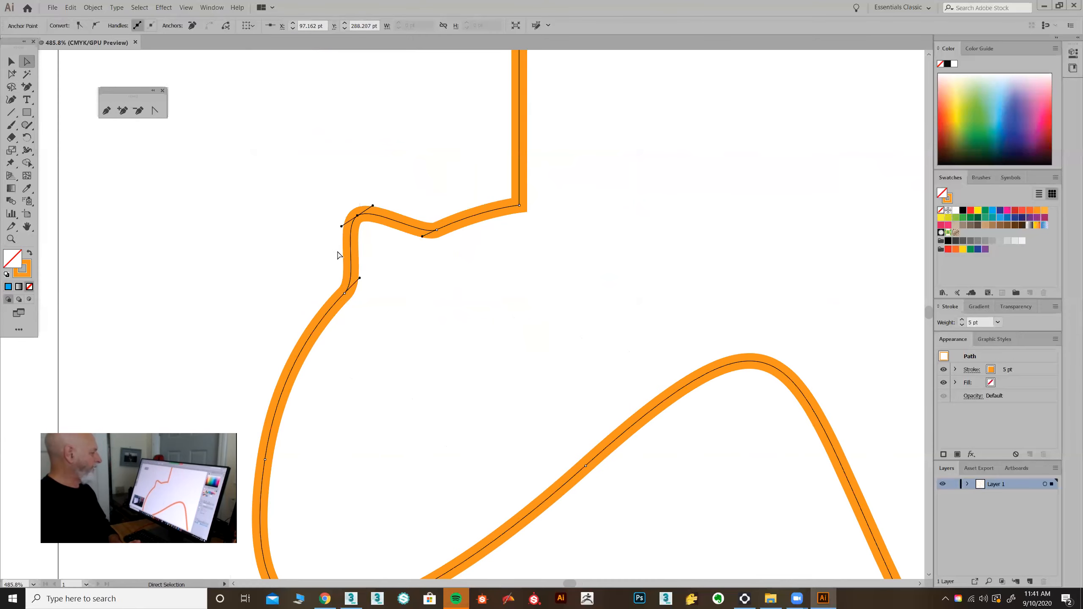
pyautogui.moveTo(319, 179); pyautogui.dragTo(373, 247)
pyautogui.moveTo(316, 267); pyautogui.dragTo(355, 314)
pyautogui.click(332, 293)
pyautogui.moveTo(324, 278); pyautogui.dragTo(362, 318)
pyautogui.click(419, 326)
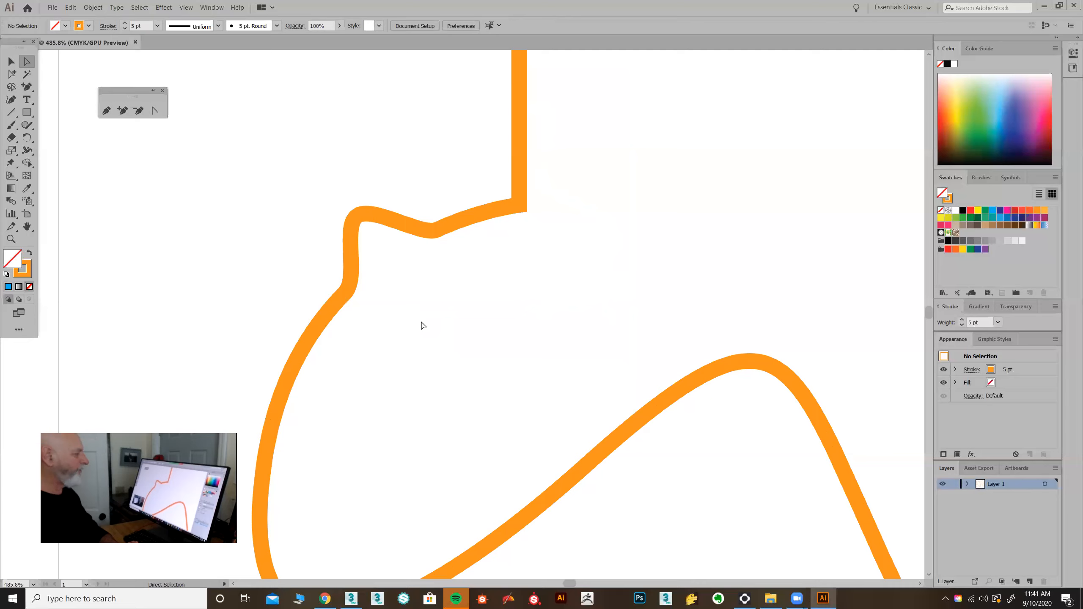
# Select the added anchor beside the square notch and the other anchors around the bump one by one to compare their direction handles.
pyautogui.click(436, 231)
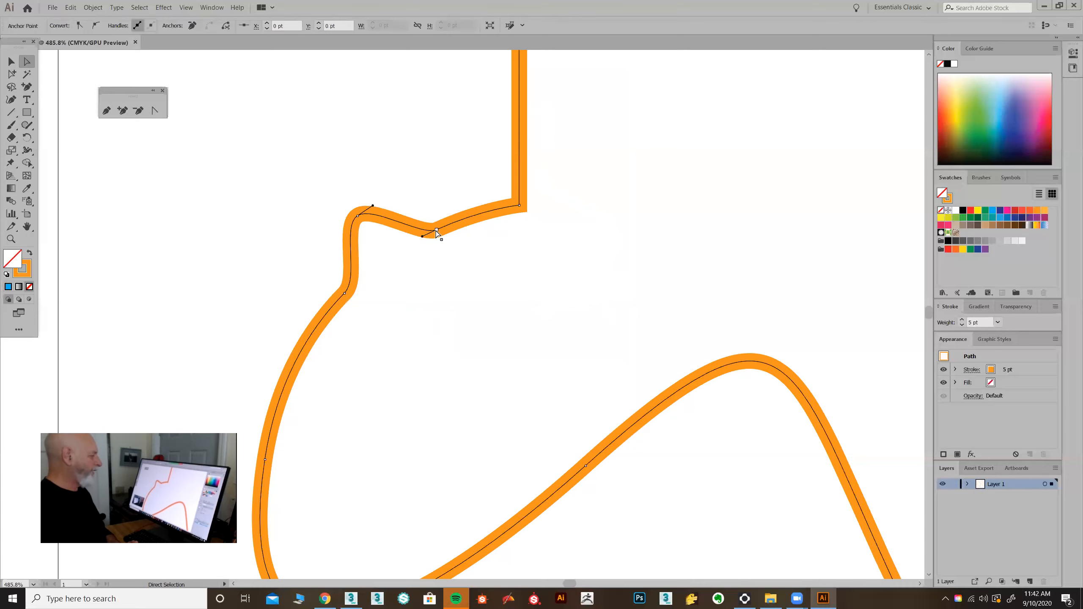
pyautogui.click(430, 271)
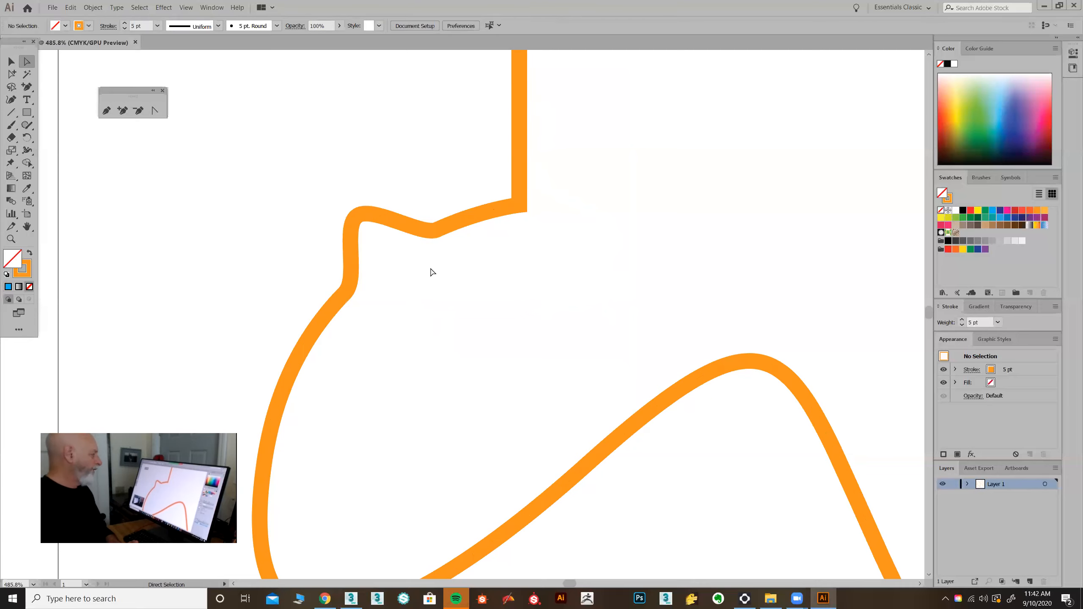
pyautogui.click(436, 231)
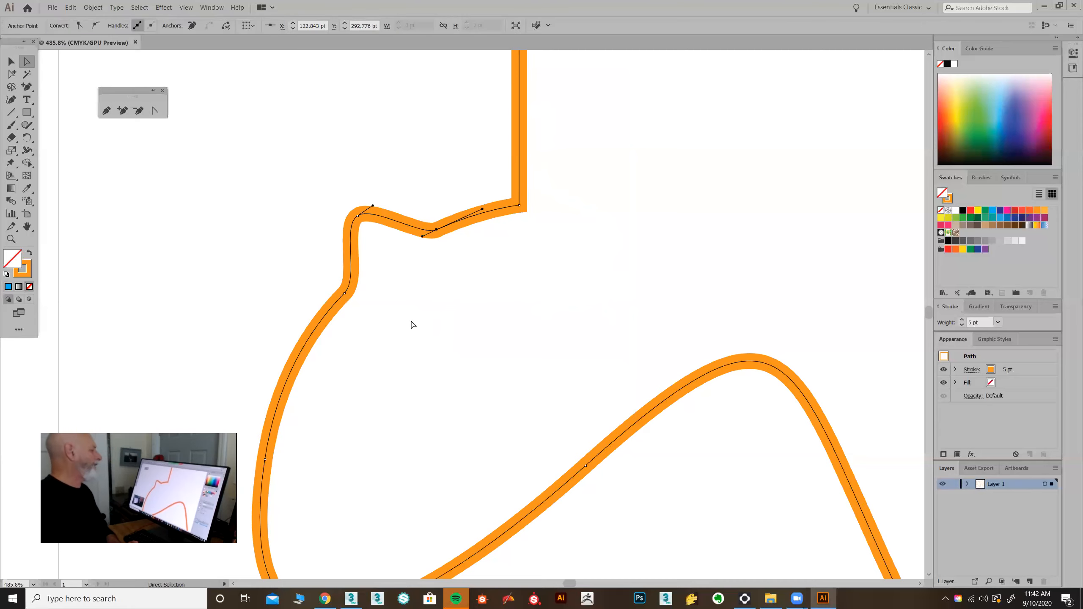
pyautogui.click(337, 228)
pyautogui.moveTo(284, 166); pyautogui.dragTo(375, 235)
pyautogui.moveTo(256, 258); pyautogui.dragTo(364, 329)
pyautogui.moveTo(412, 188); pyautogui.dragTo(464, 263)
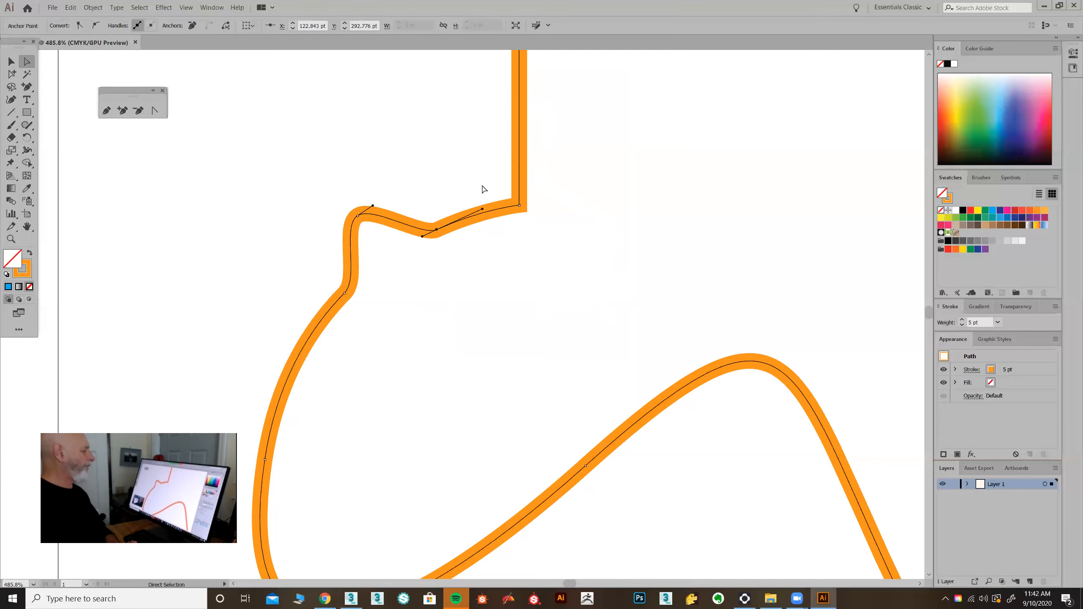
pyautogui.moveTo(521, 181); pyautogui.dragTo(510, 247)
pyautogui.moveTo(438, 174); pyautogui.dragTo(423, 262)
pyautogui.moveTo(347, 142); pyautogui.dragTo(333, 223)
pyautogui.moveTo(324, 181); pyautogui.dragTo(392, 241)
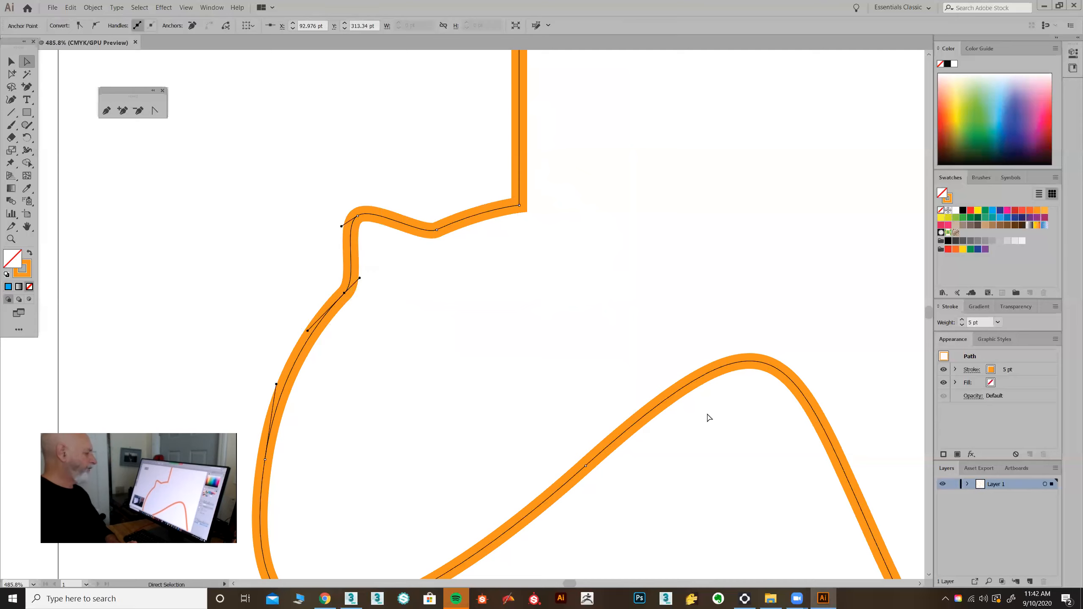
pyautogui.click(648, 393)
pyautogui.click(580, 369)
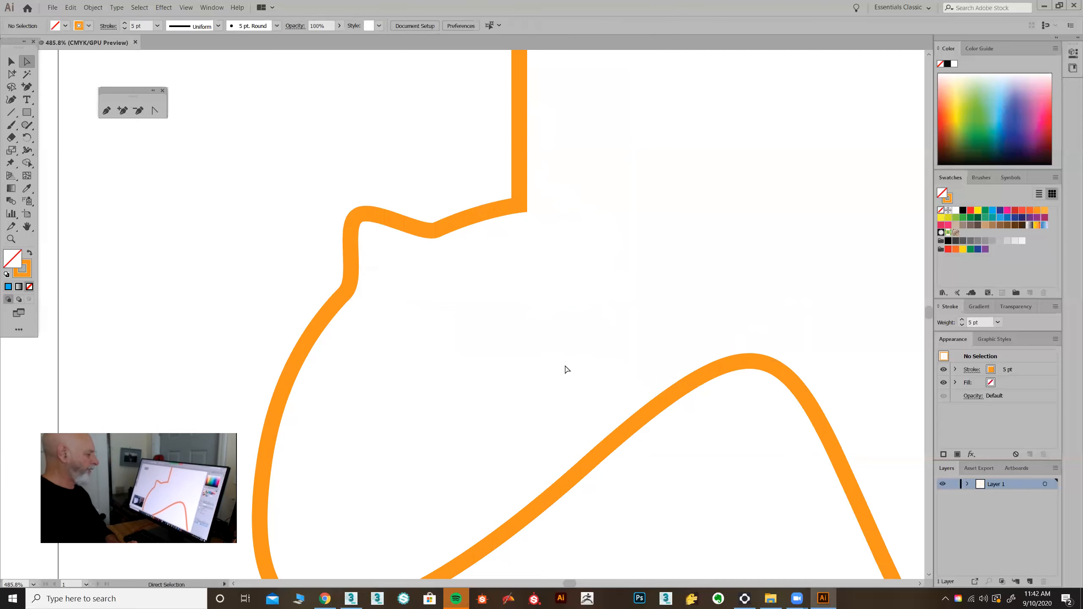
pyautogui.moveTo(500, 177); pyautogui.dragTo(573, 249)
pyautogui.moveTo(444, 187); pyautogui.dragTo(400, 266)
pyautogui.moveTo(400, 179); pyautogui.dragTo(341, 231)
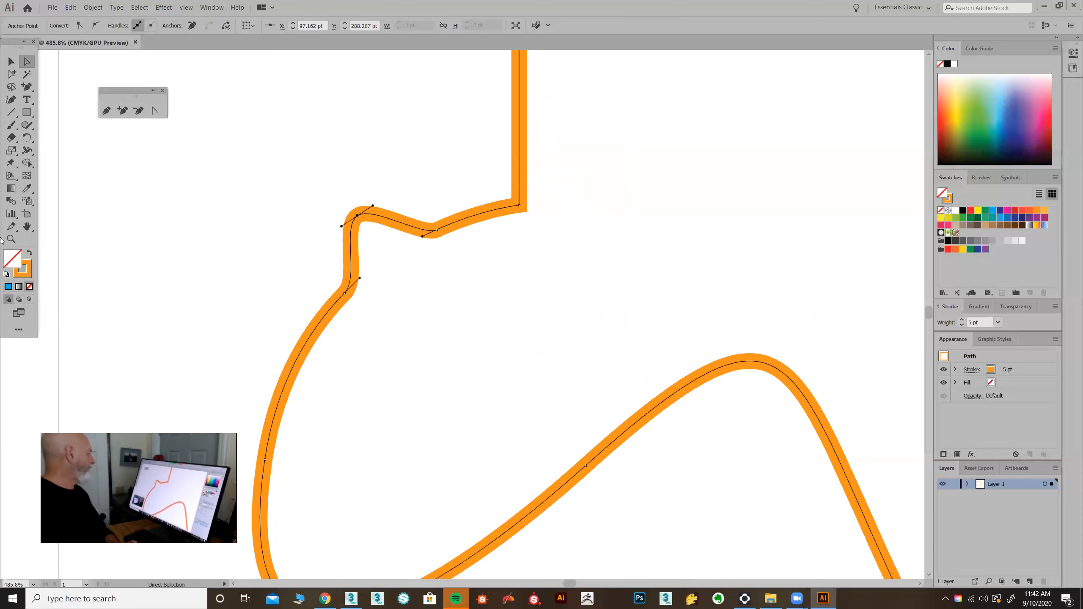
# Delete the outermost anchor of the lower-left lobe and the anchor on its rising lower edge with the Delete Anchor Point tool.
pyautogui.doubleClick(26, 227)
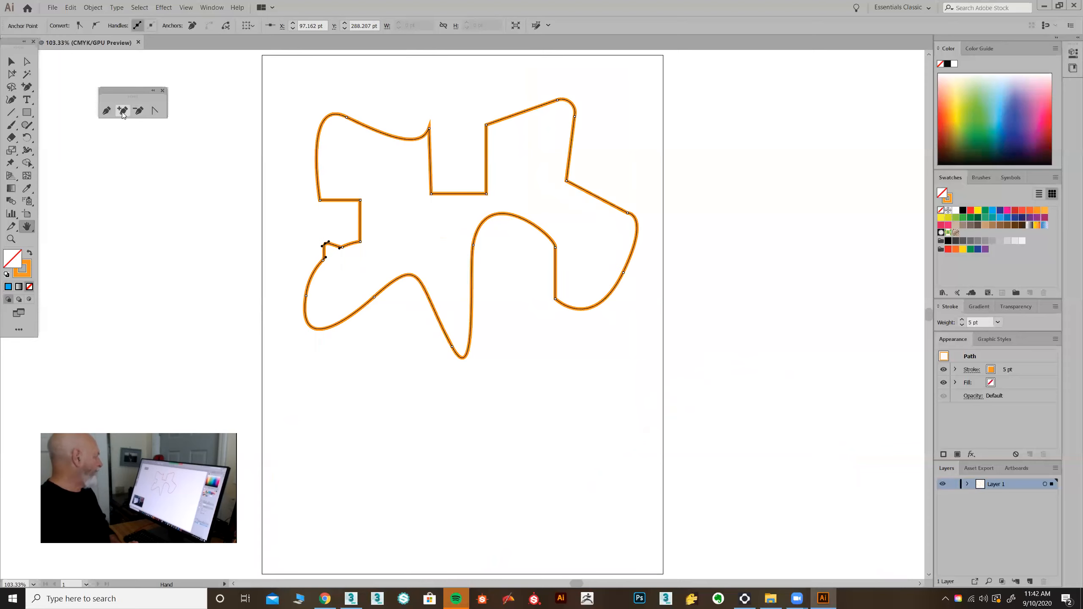
pyautogui.click(139, 110)
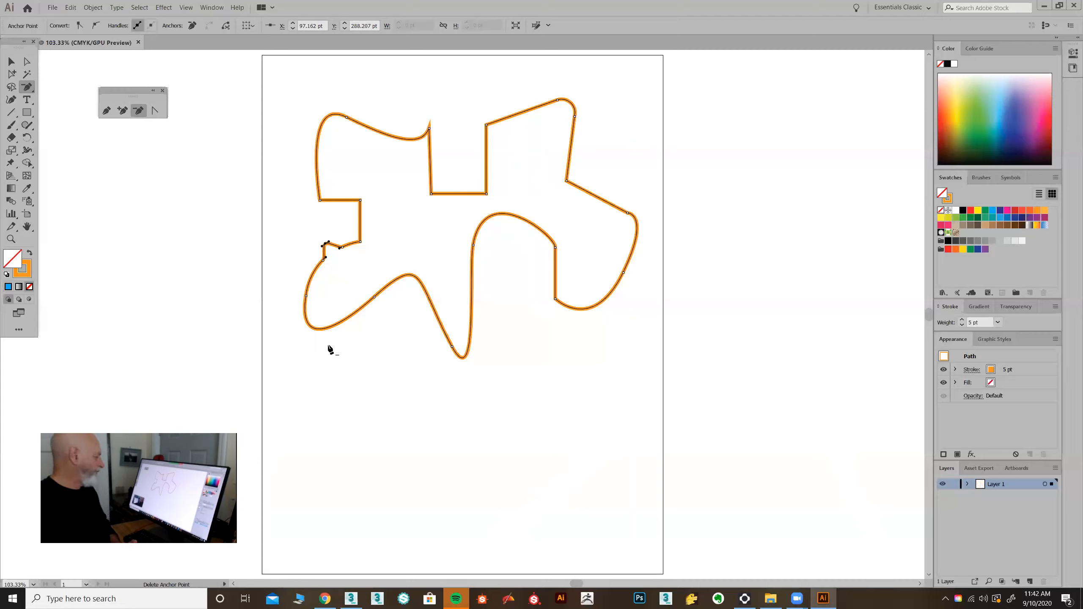
pyautogui.click(306, 298)
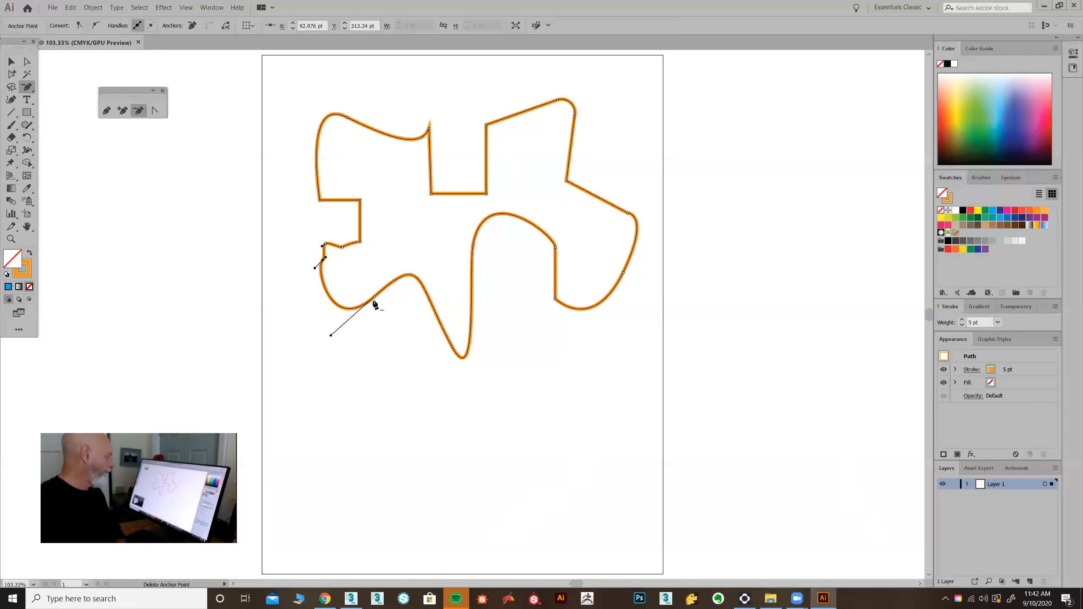
pyautogui.click(374, 298)
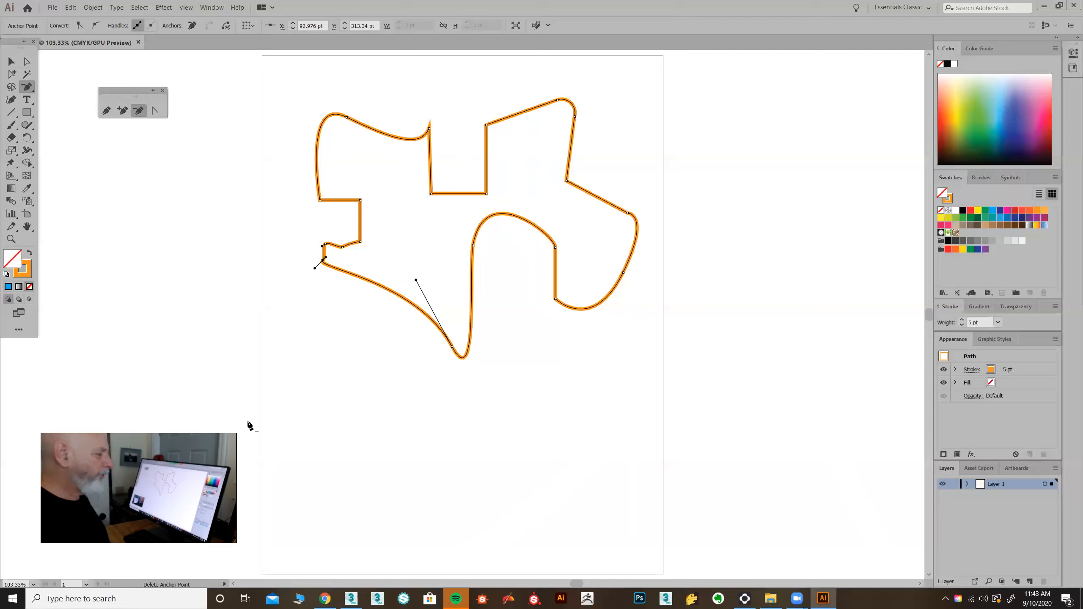
# Delete the whole orange practice path from the artboard.
pyautogui.press('v')
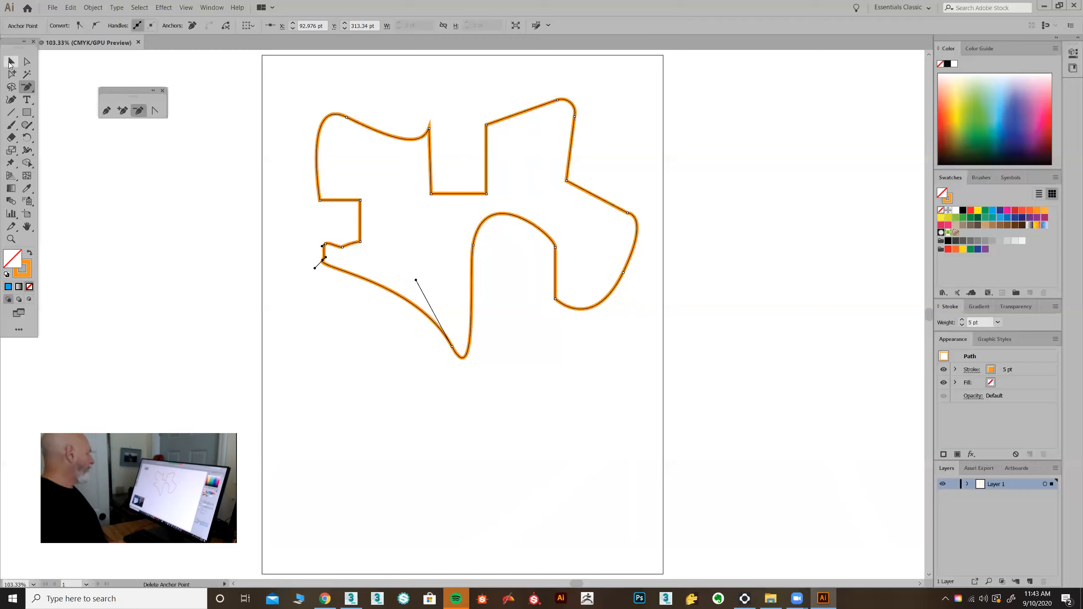
pyautogui.press('Delete')
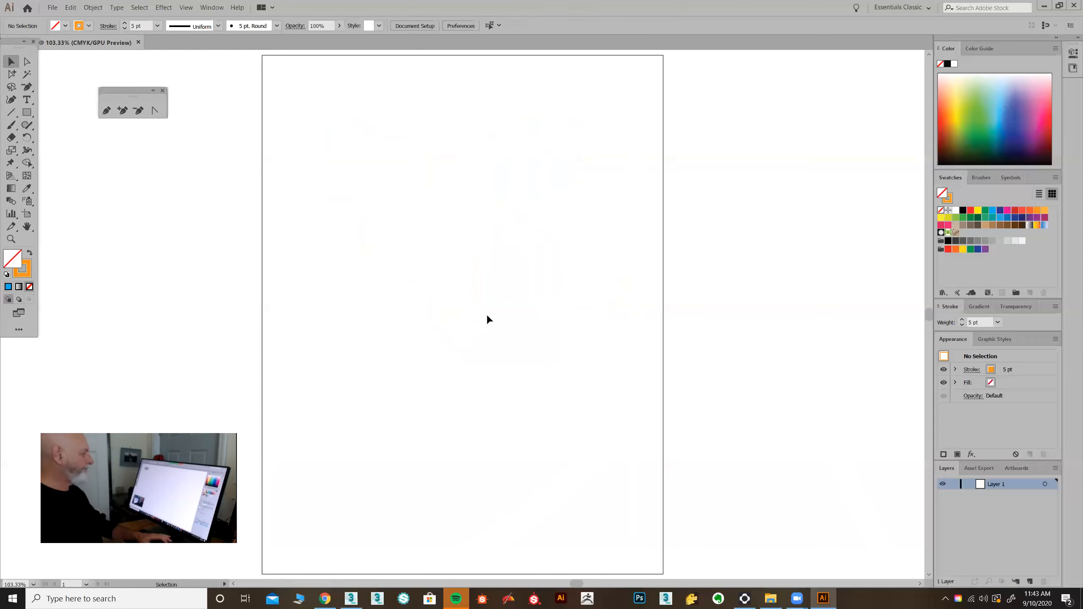
# Start a new orange path with the Pen tool, placing six corner anchors for the straight left, bottom and lower inner edges.
pyautogui.click(107, 110)
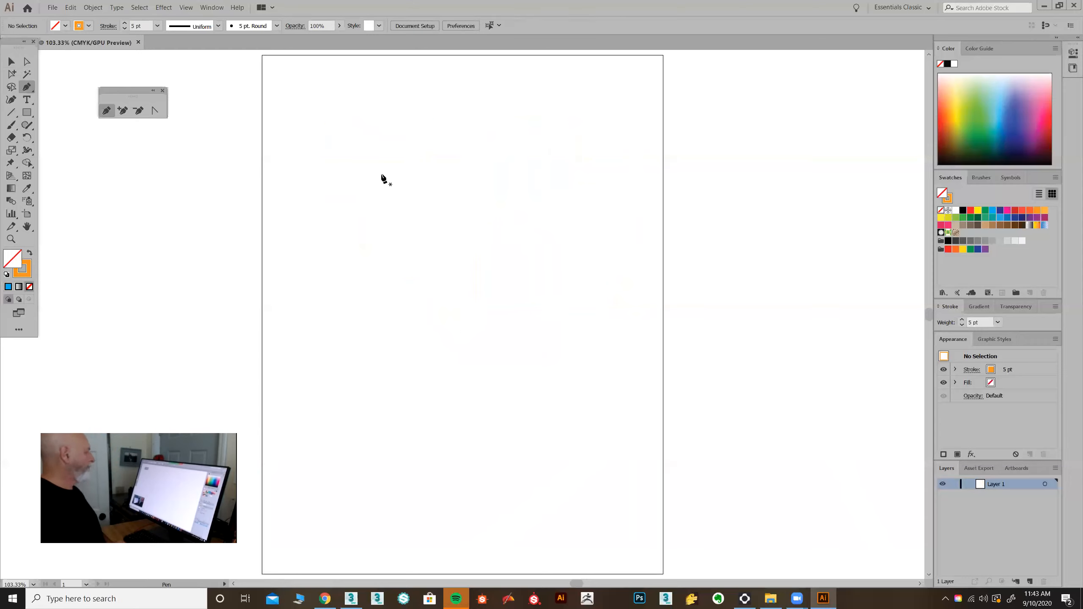
pyautogui.click(381, 166)
pyautogui.click(350, 284)
pyautogui.click(389, 375)
pyautogui.click(385, 434)
pyautogui.click(484, 447)
pyautogui.click(453, 346)
# Continue the path with an S-shaped curve and an angular upper block, and close it at the first anchor.
pyautogui.moveTo(515, 310); pyautogui.dragTo(576, 249)
pyautogui.moveTo(496, 254); pyautogui.dragTo(459, 254)
pyautogui.click(518, 206)
pyautogui.moveTo(599, 219); pyautogui.dragTo(603, 178)
pyautogui.click(601, 135)
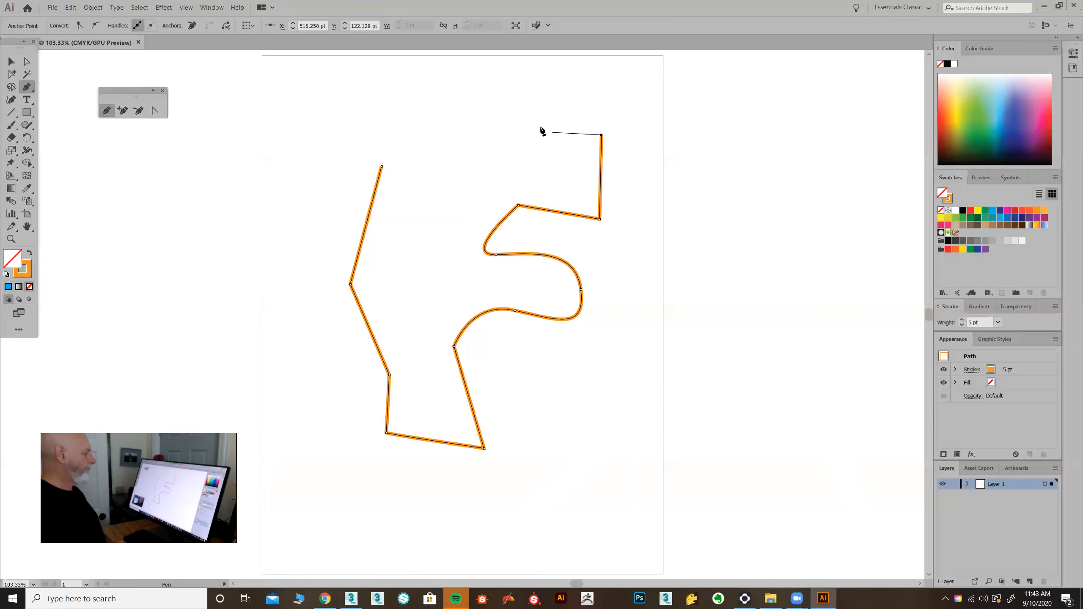
pyautogui.moveTo(518, 107); pyautogui.dragTo(511, 157)
pyautogui.click(381, 167)
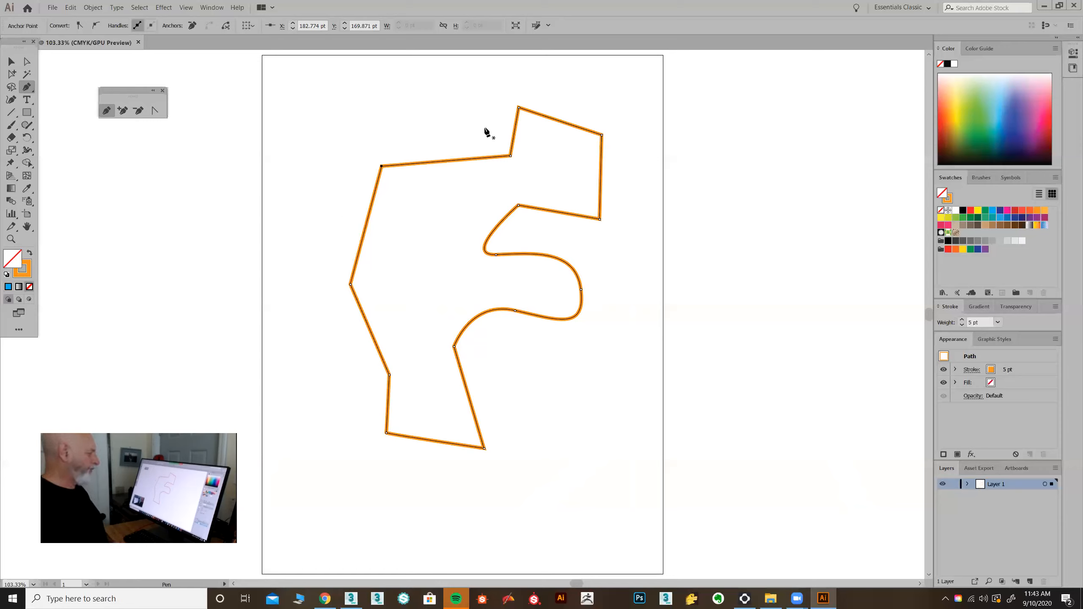
# Move the upper block's lower-right corner anchor slightly outward with the Direct Selection tool.
pyautogui.click(26, 61)
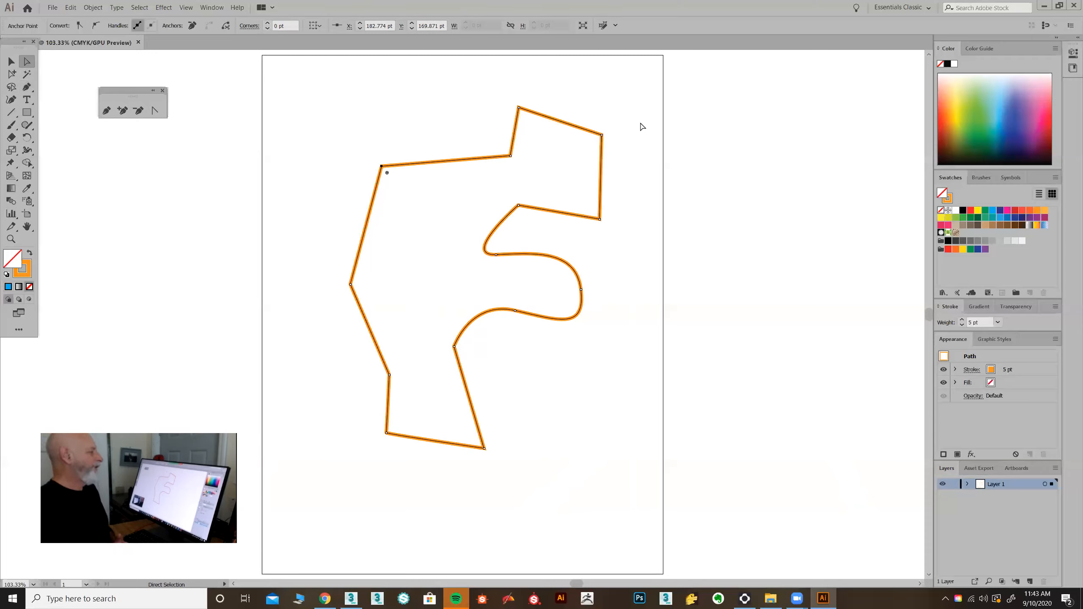
pyautogui.moveTo(586, 91); pyautogui.dragTo(633, 245)
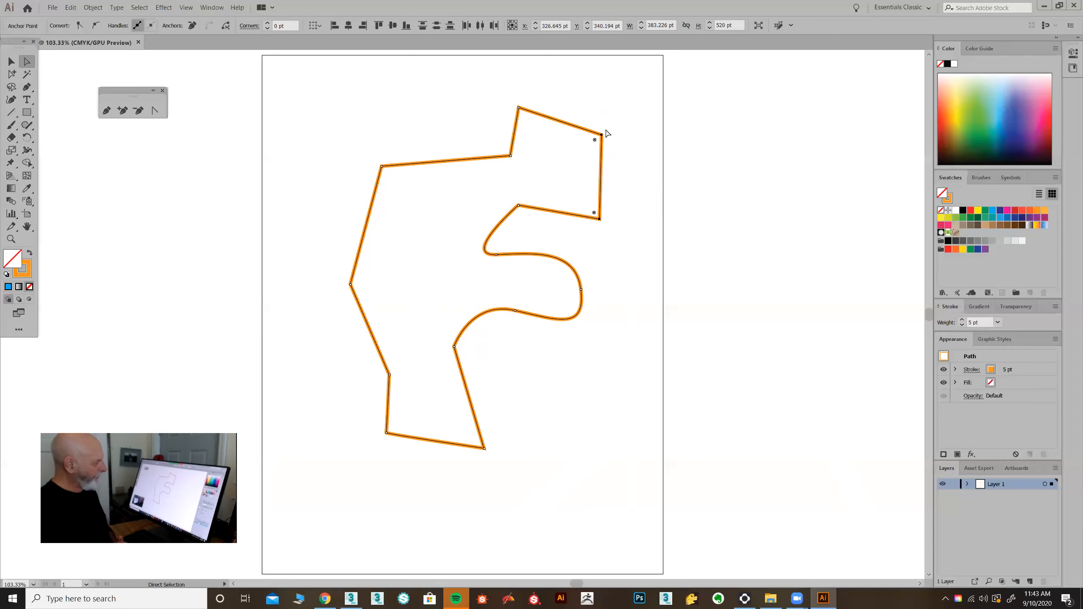
pyautogui.click(611, 225)
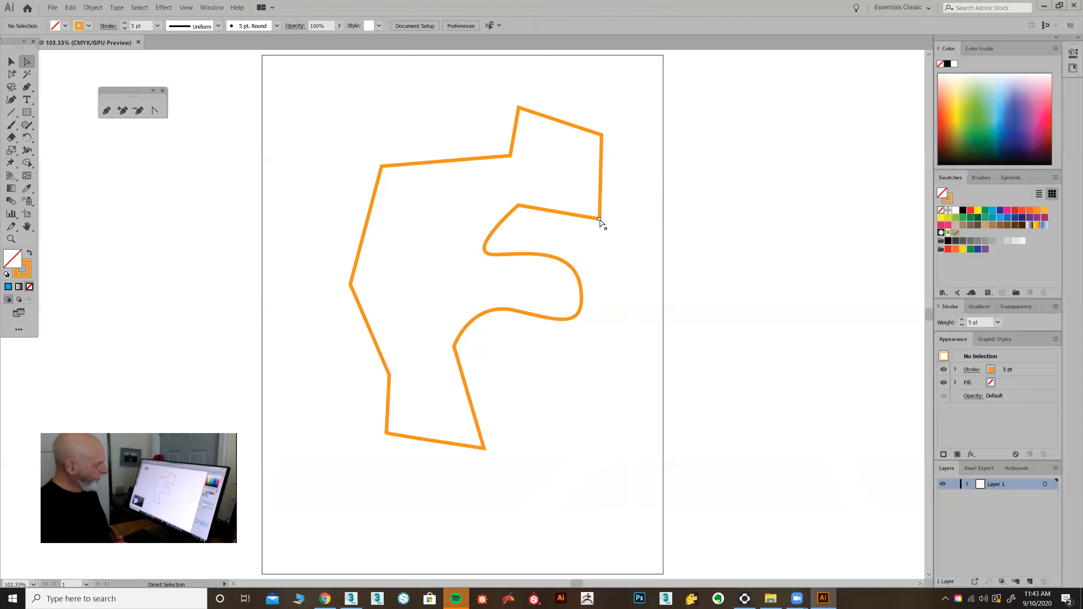
pyautogui.moveTo(599, 219); pyautogui.dragTo(608, 222)
# Average the two anchors of the upper block's right edge on the Vertical axis.
pyautogui.moveTo(594, 112); pyautogui.dragTo(627, 243)
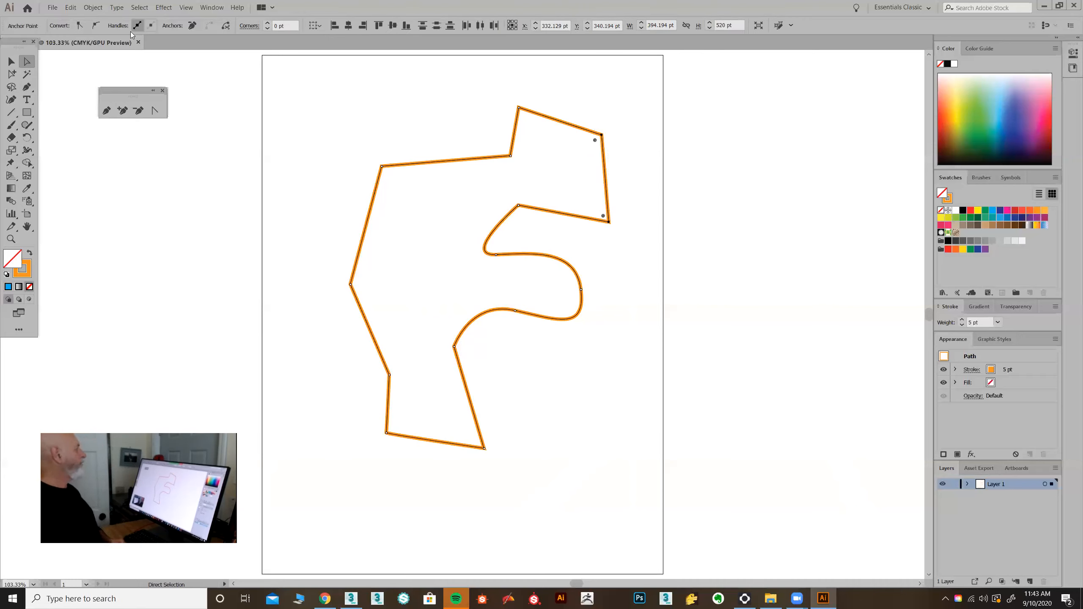
pyautogui.click(94, 7)
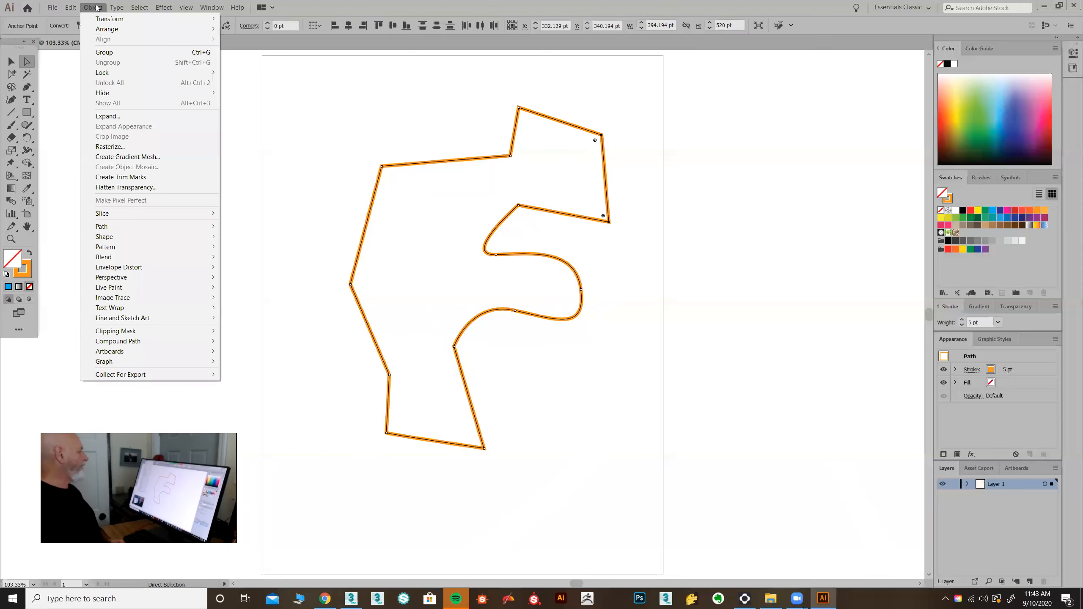
pyautogui.moveTo(101, 230)
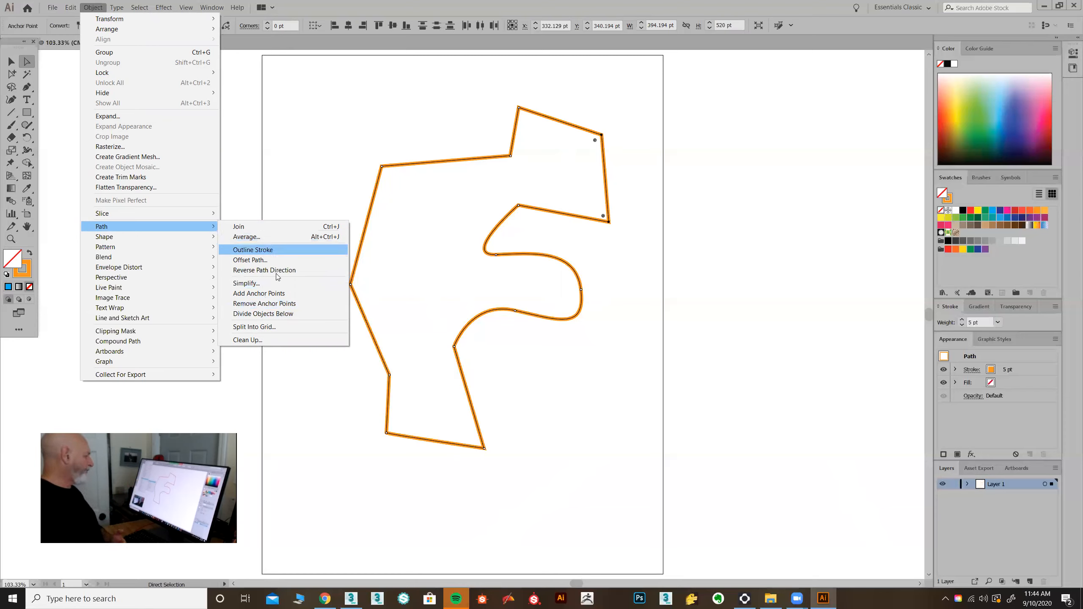
pyautogui.click(276, 234)
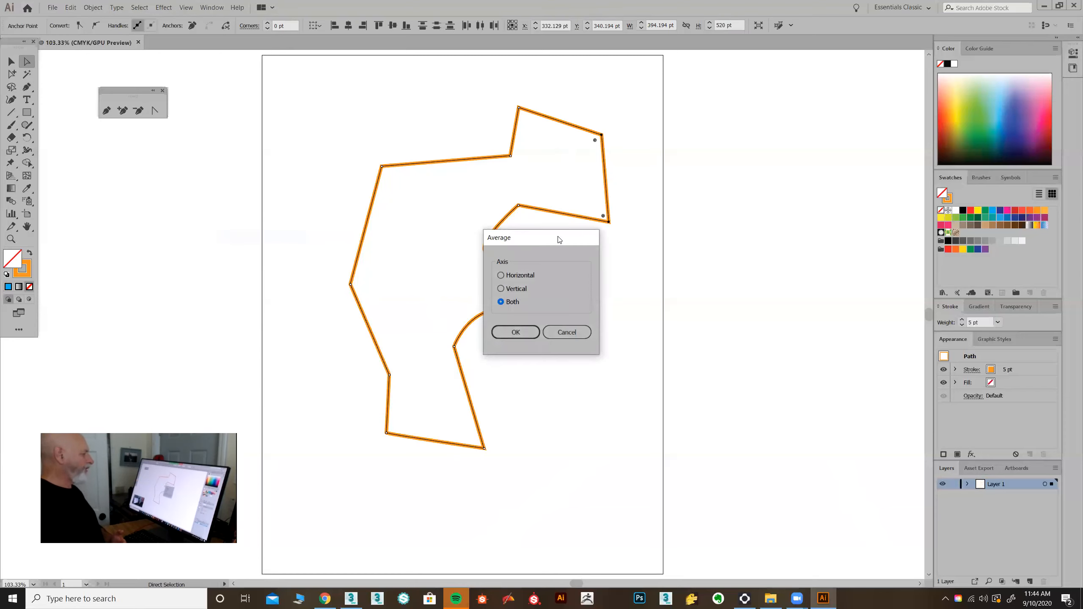
pyautogui.moveTo(559, 239); pyautogui.dragTo(770, 216)
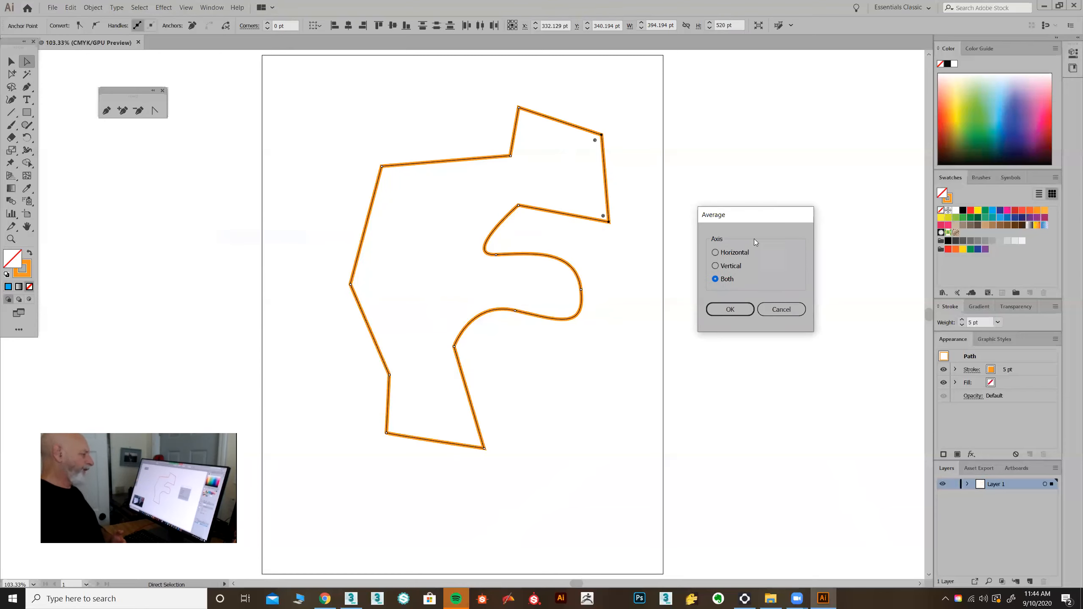
pyautogui.click(716, 266)
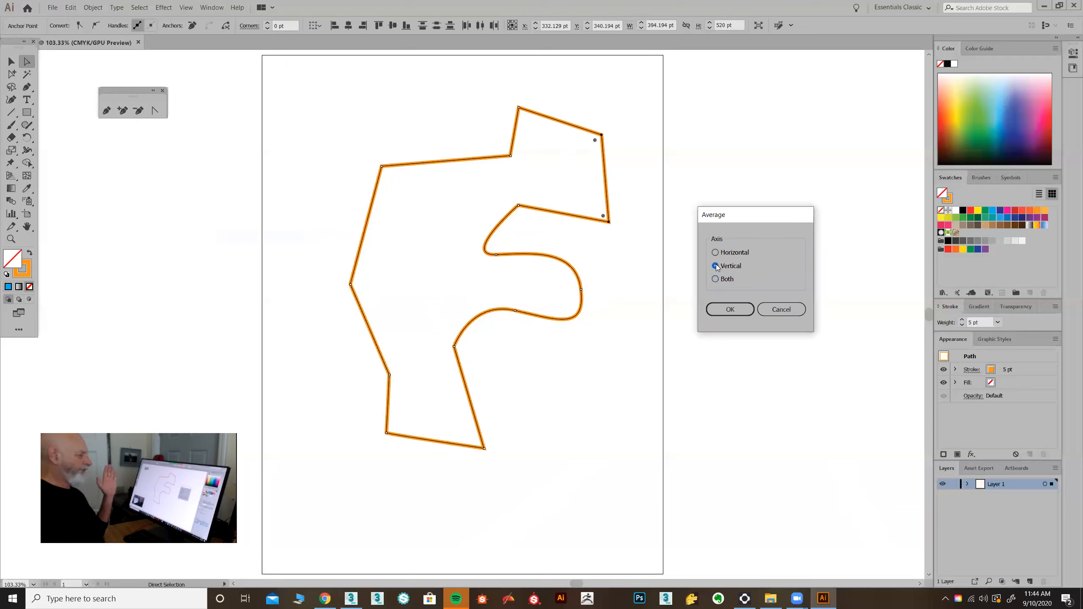
pyautogui.click(729, 309)
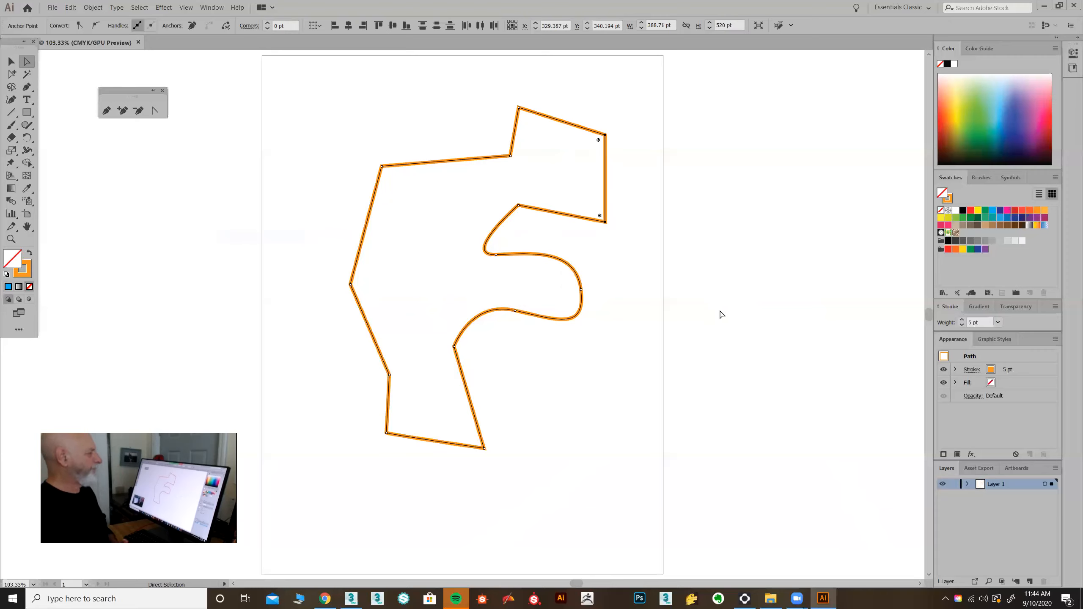
# Try averaging the upper block's two top anchors on the Vertical axis, undo it and deselect the path.
pyautogui.moveTo(501, 77); pyautogui.dragTo(625, 150)
pyautogui.click(93, 8)
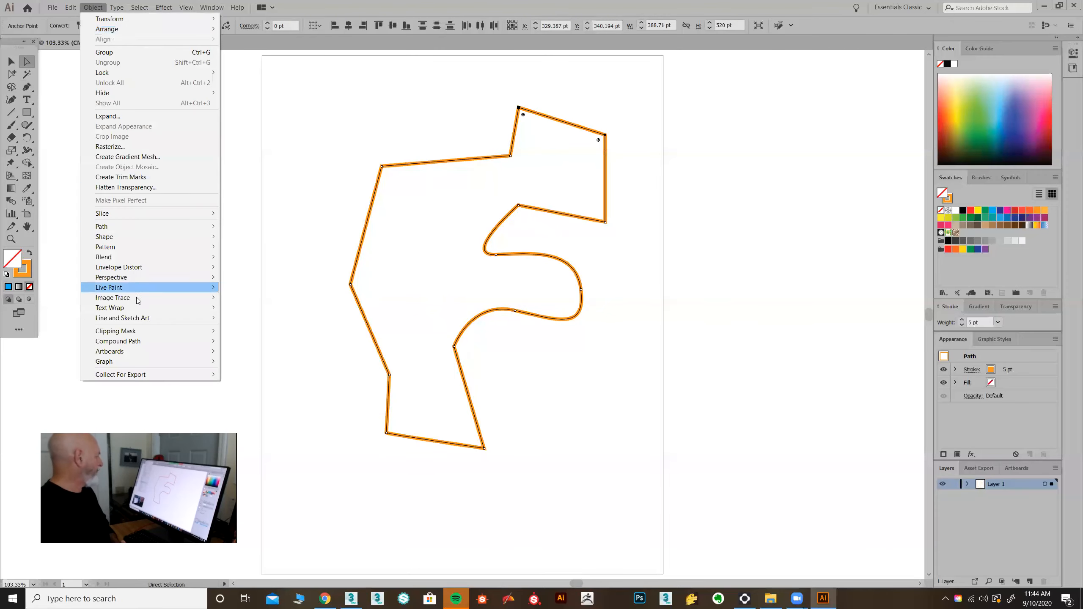
pyautogui.moveTo(181, 227)
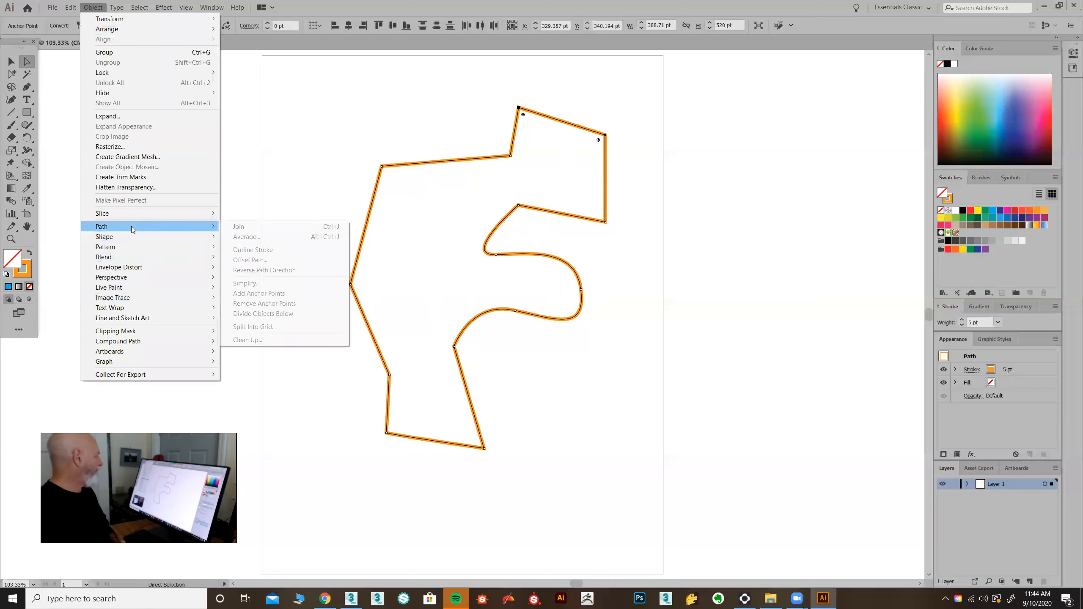
pyautogui.click(265, 238)
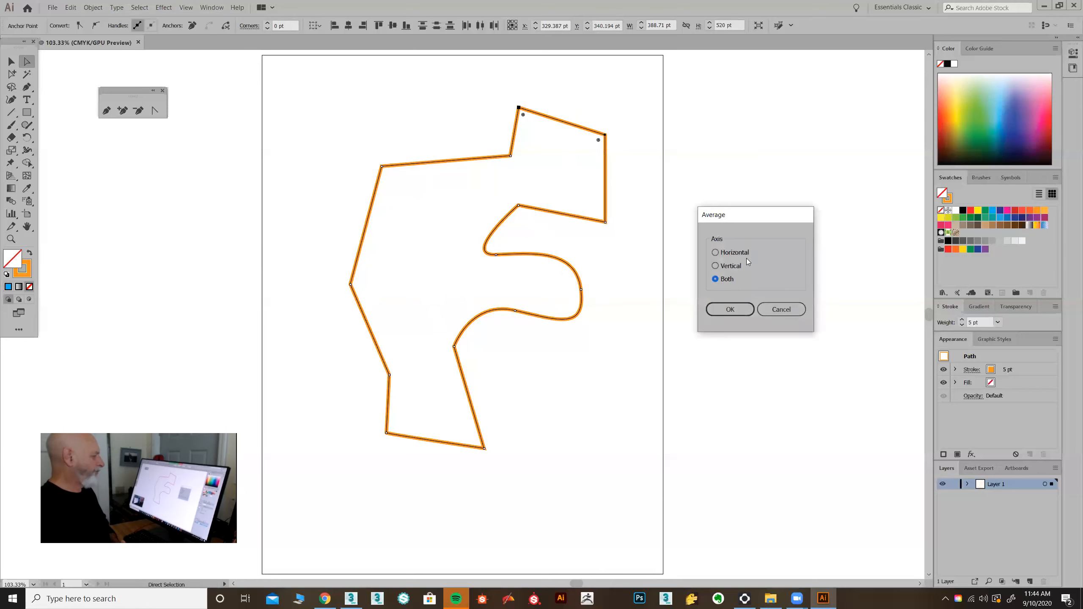
pyautogui.click(737, 266)
pyautogui.click(738, 307)
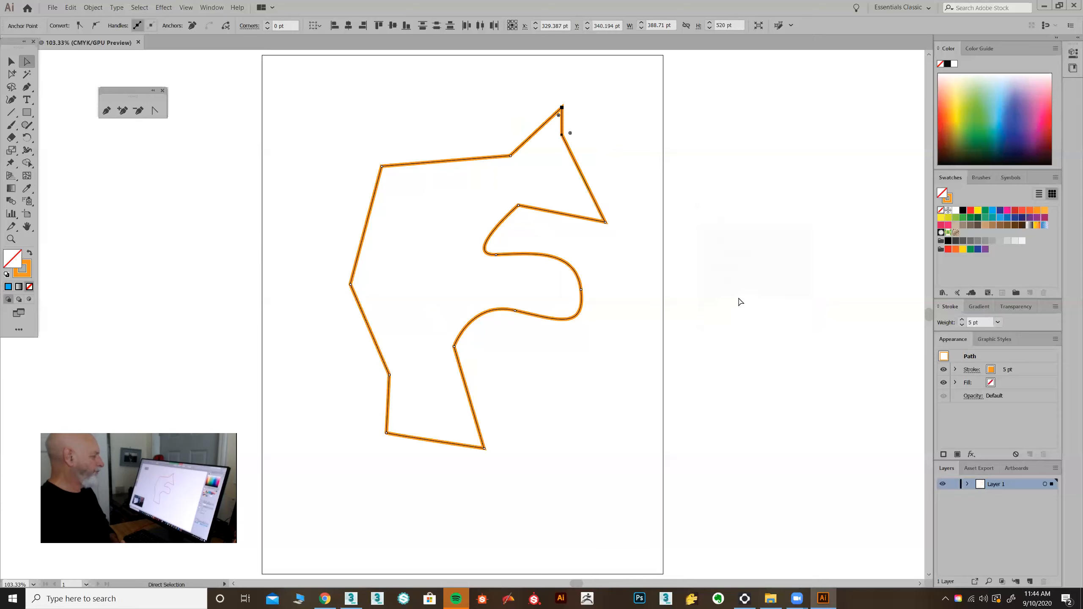
pyautogui.hotkey('ctrl', 'z')
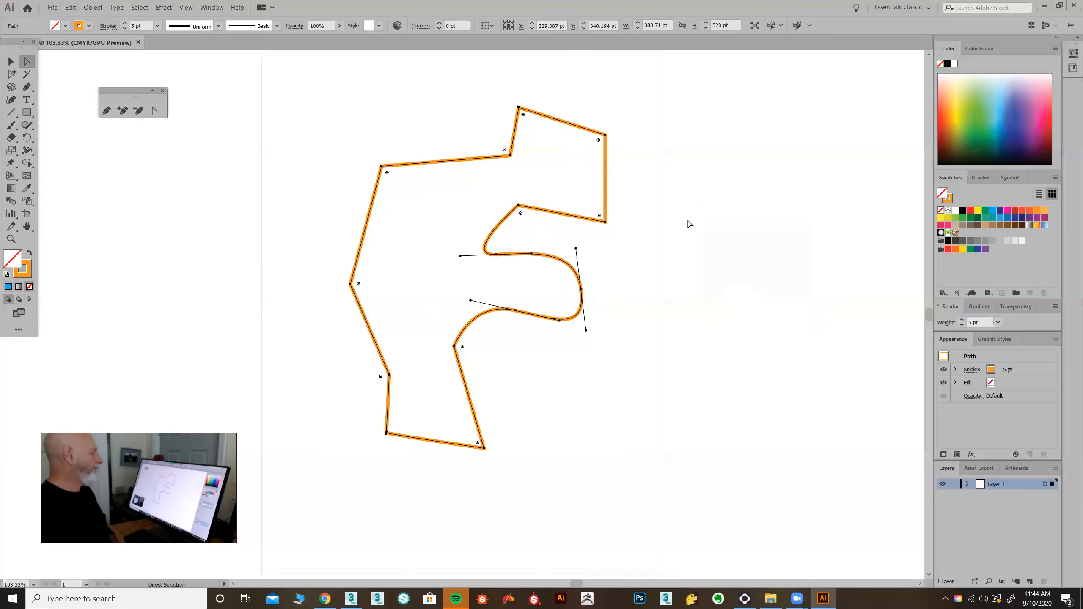
pyautogui.hotkey('ctrl', 'shift', 'a')
# Select the upper block's two top anchors and show the Align panel in the free space beside the artboard.
pyautogui.moveTo(494, 79); pyautogui.dragTo(635, 145)
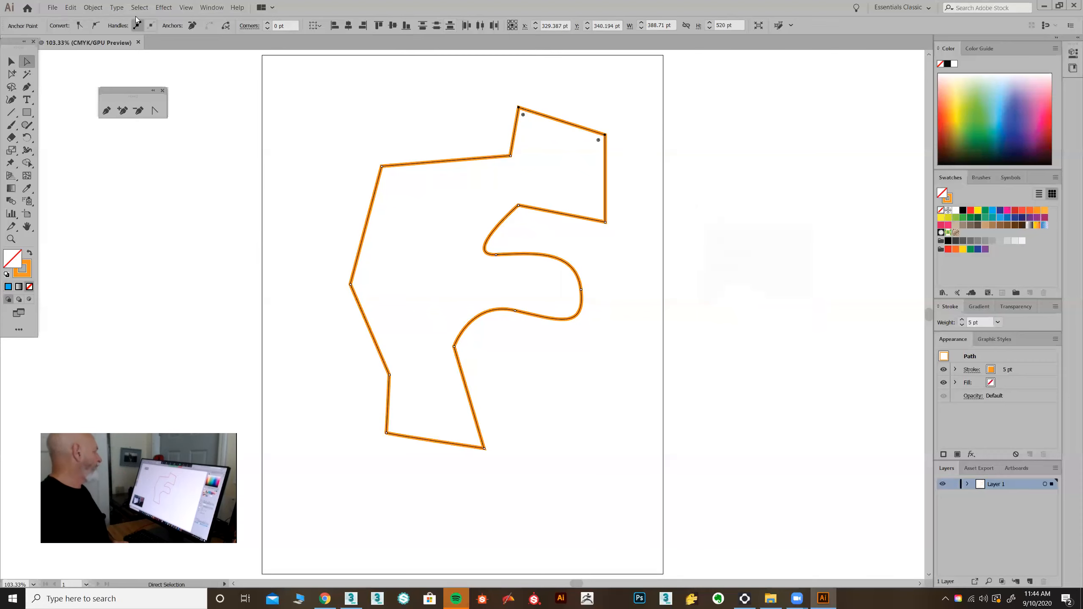
pyautogui.click(212, 7)
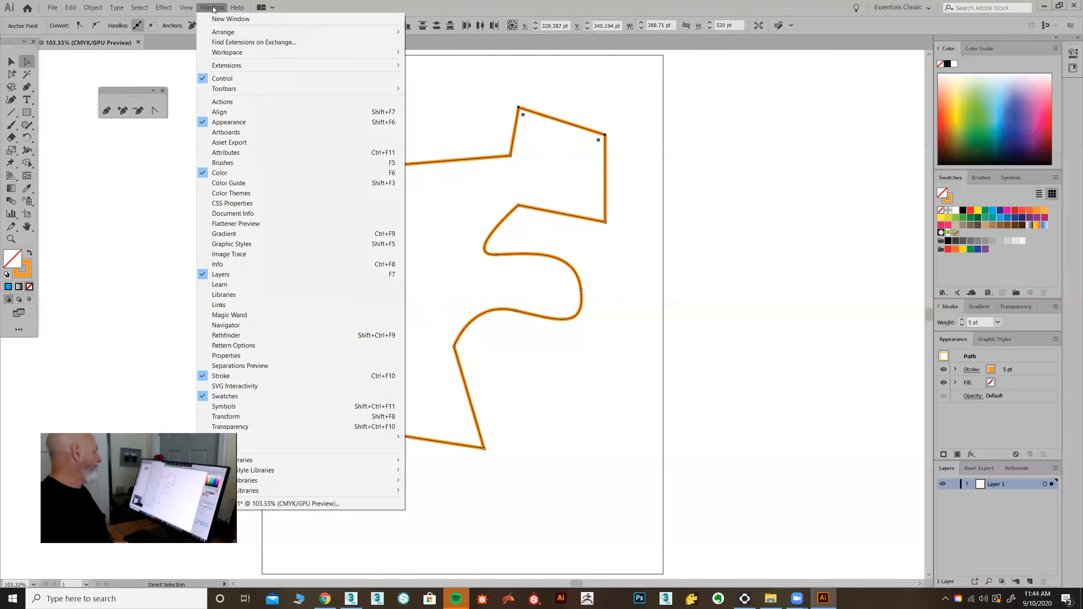
pyautogui.click(227, 112)
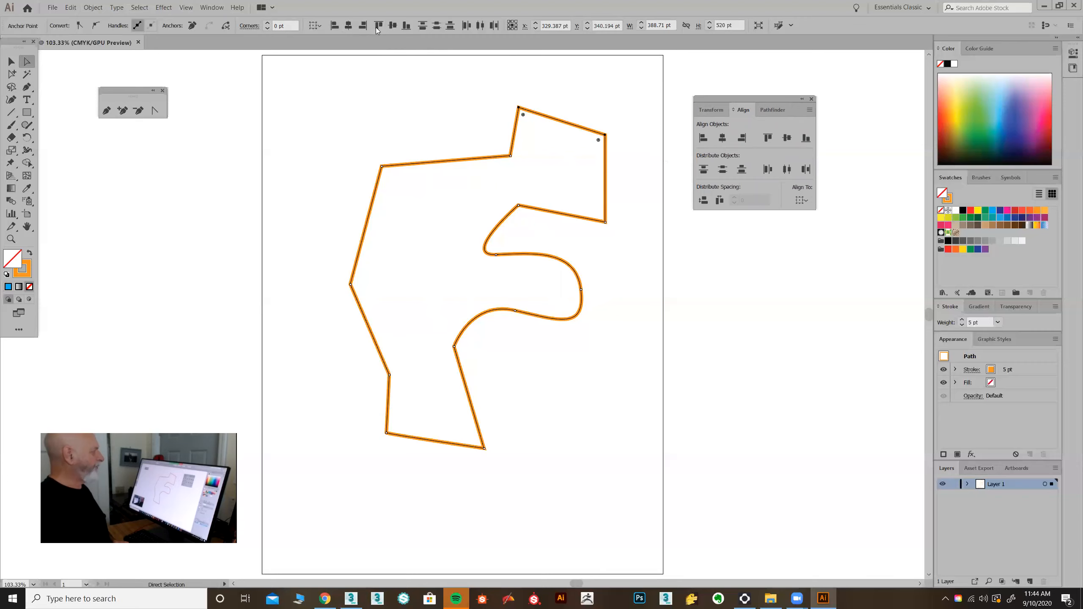
pyautogui.moveTo(500, 92); pyautogui.dragTo(614, 141)
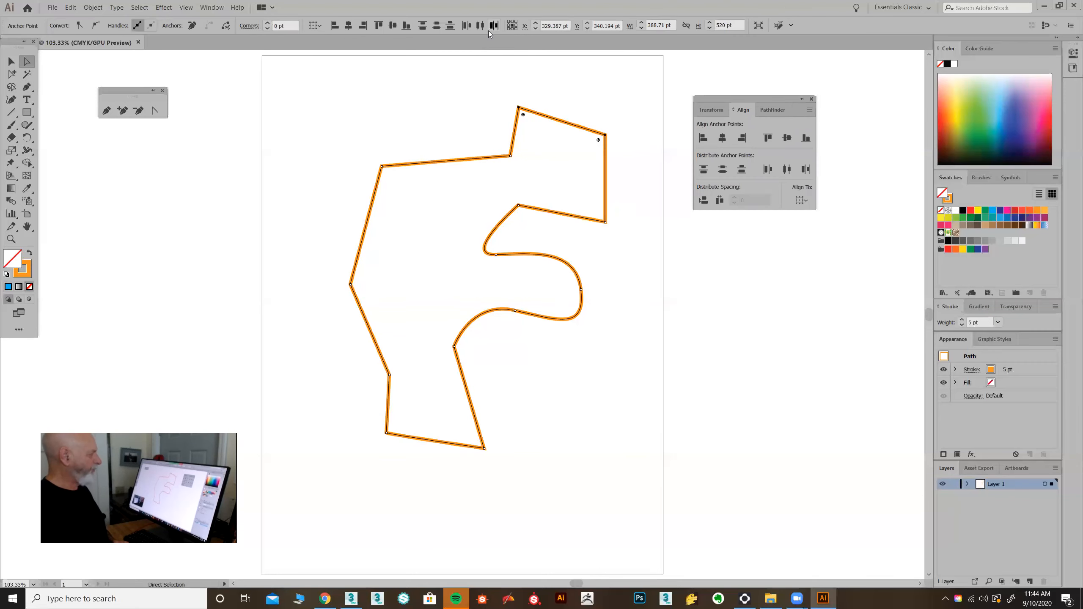
pyautogui.moveTo(735, 98); pyautogui.dragTo(751, 76)
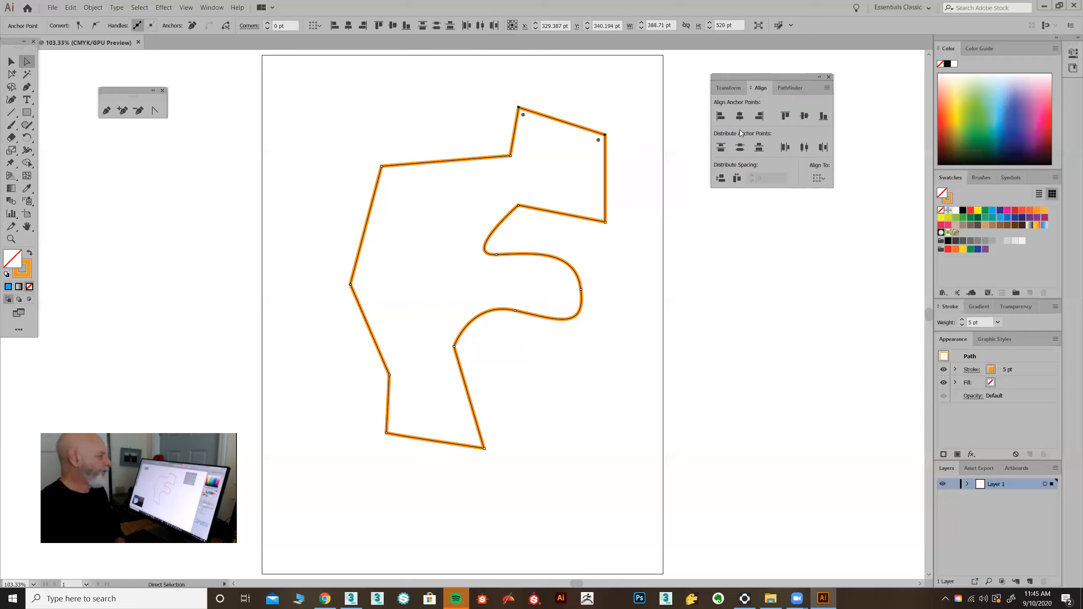
# Toggle the Align panel's extra options and leave the Distribute Spacing section hidden.
pyautogui.click(826, 89)
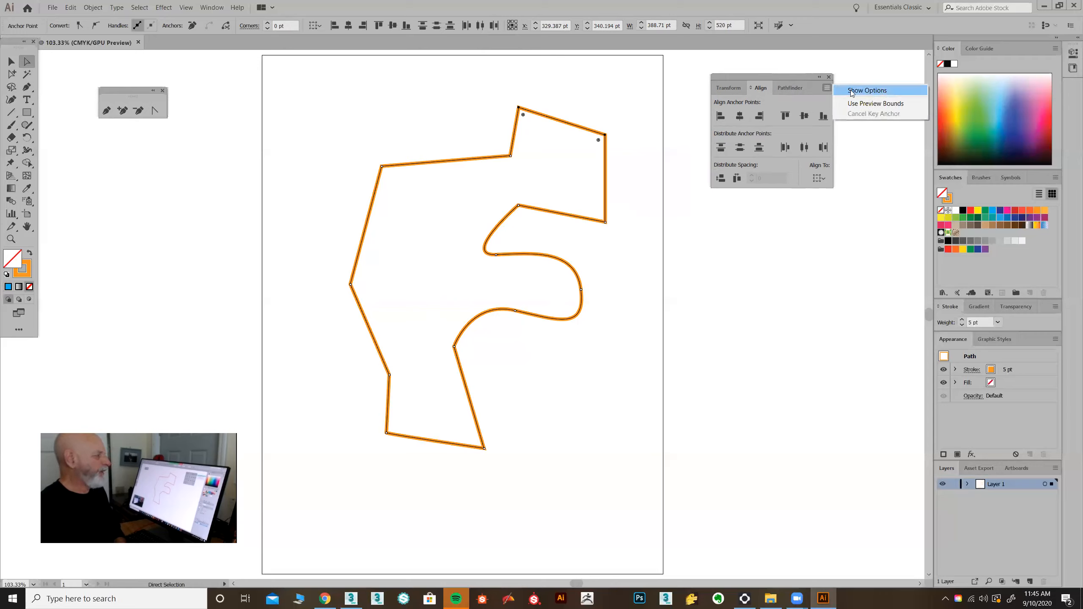
pyautogui.click(849, 91)
pyautogui.click(827, 88)
pyautogui.click(849, 92)
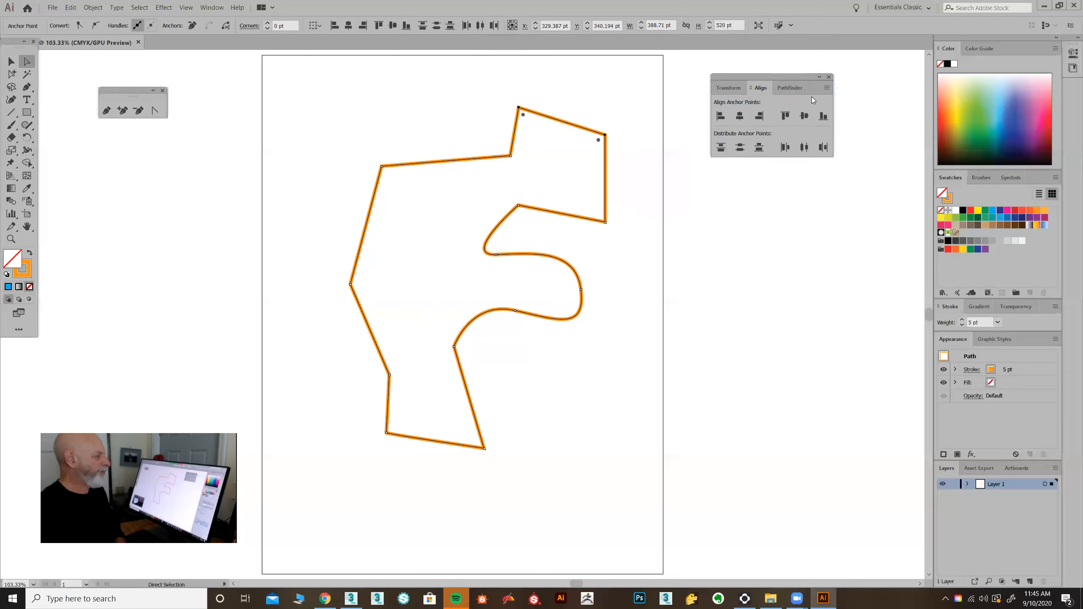
pyautogui.moveTo(763, 77); pyautogui.dragTo(751, 74)
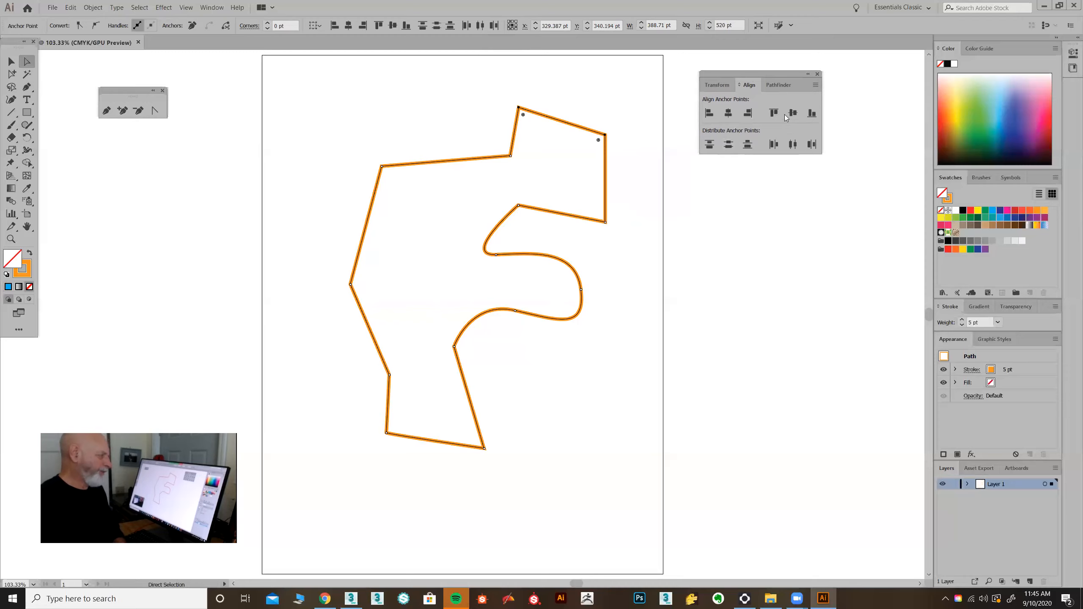
pyautogui.click(815, 85)
pyautogui.click(841, 90)
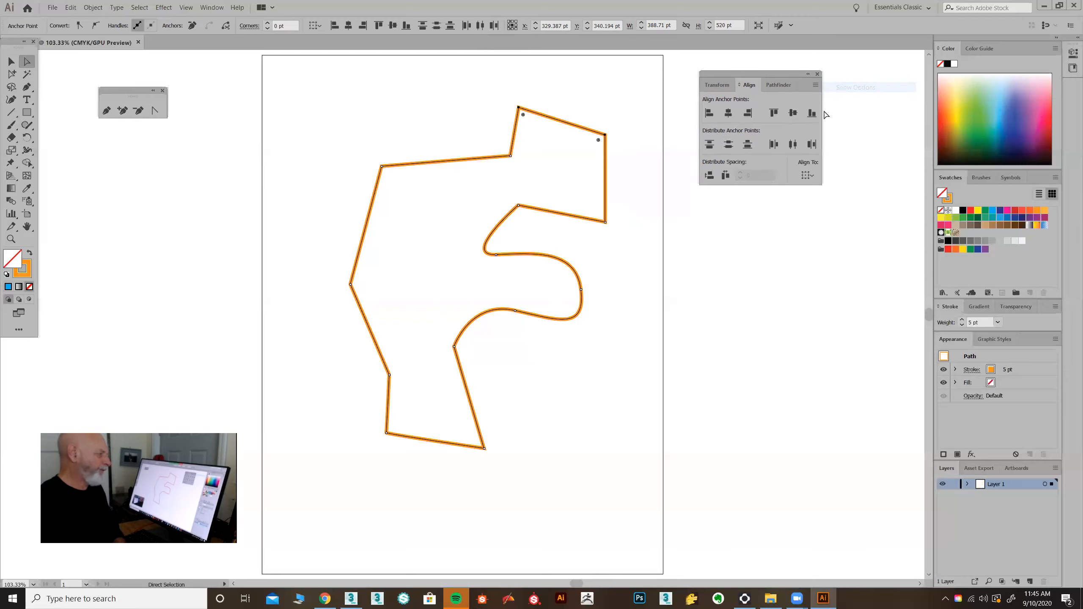
pyautogui.click(815, 85)
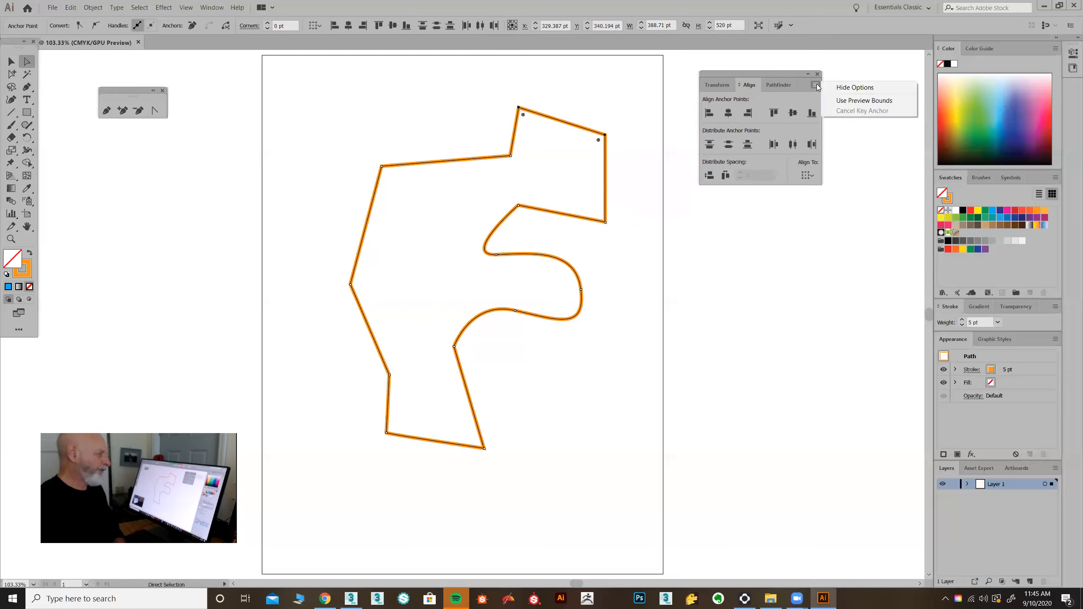
pyautogui.click(833, 89)
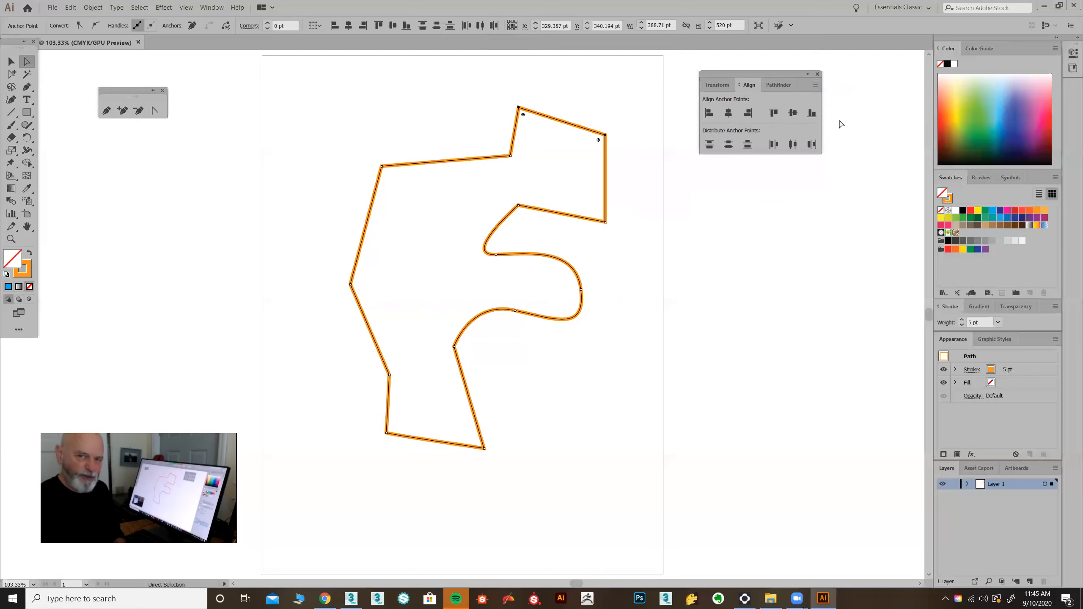
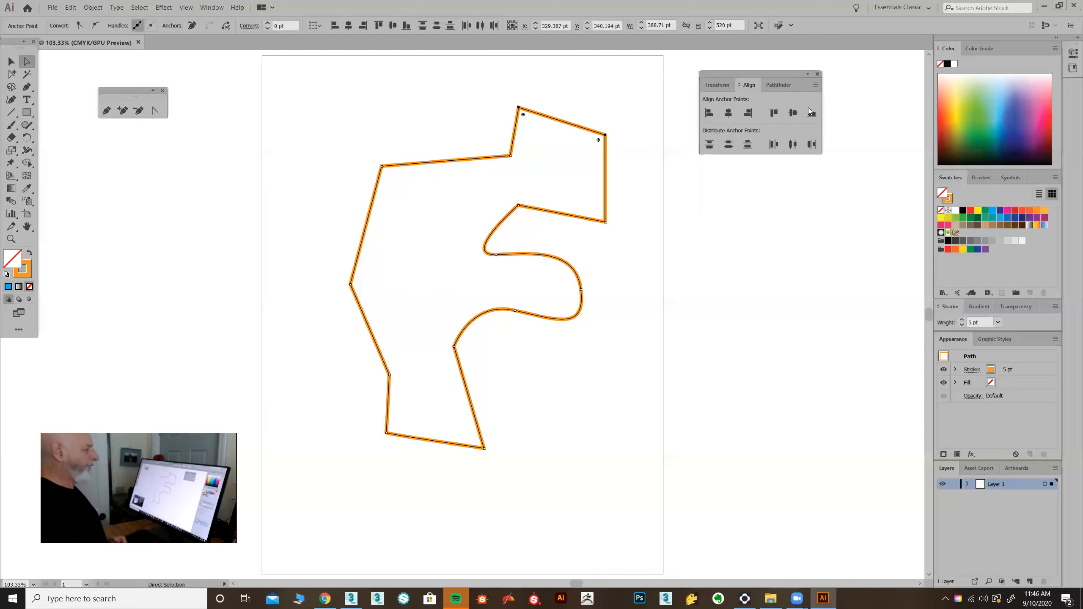
# Bottom-align the upper block's two top anchors, and left-align its upper-left corner with the anchor below it.
pyautogui.click(811, 115)
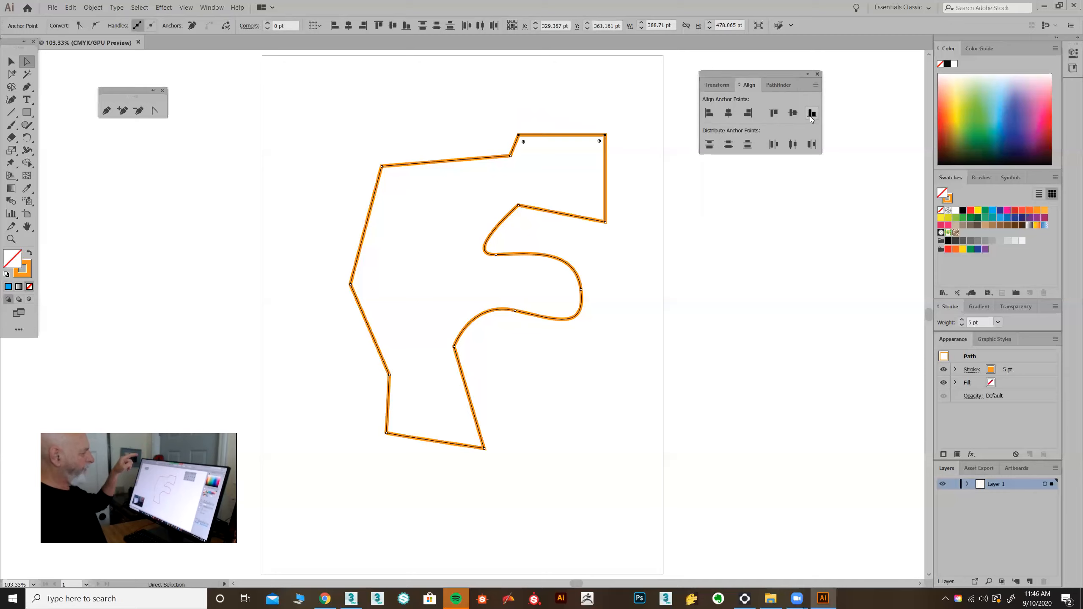
pyautogui.moveTo(503, 116); pyautogui.dragTo(538, 170)
pyautogui.click(710, 115)
# Bottom-align the two end anchors of the long upper edge left of the block, and deselect the path.
pyautogui.moveTo(322, 140); pyautogui.dragTo(527, 179)
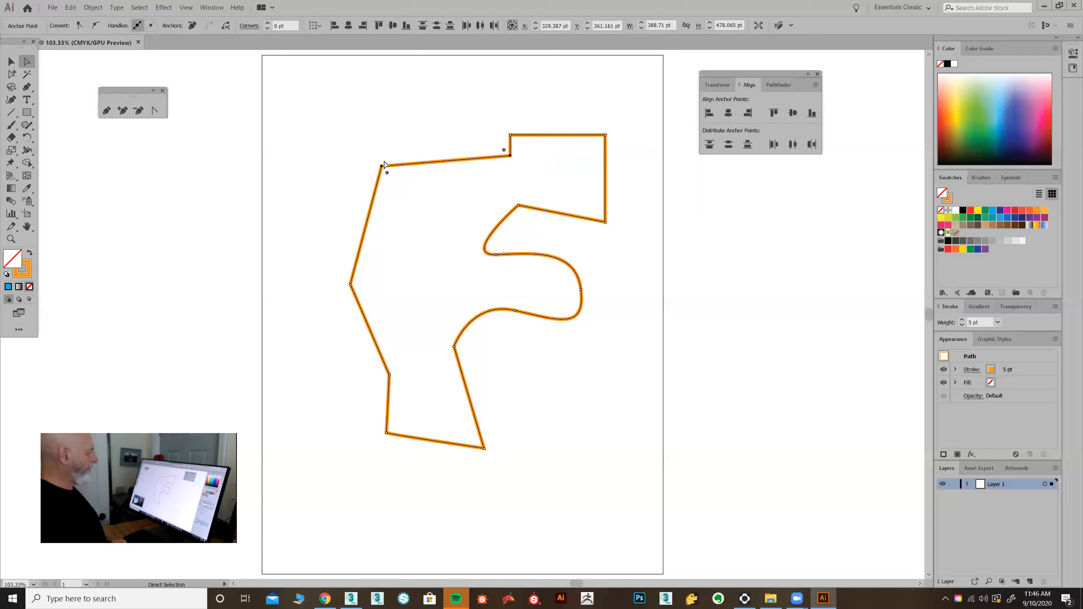
pyautogui.click(811, 114)
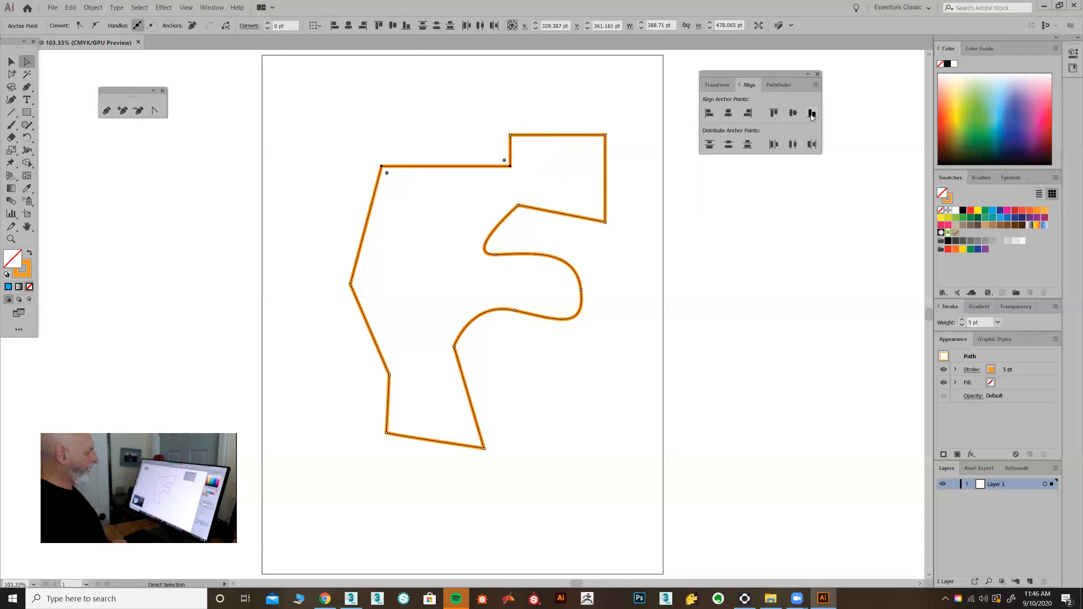
pyautogui.click(764, 233)
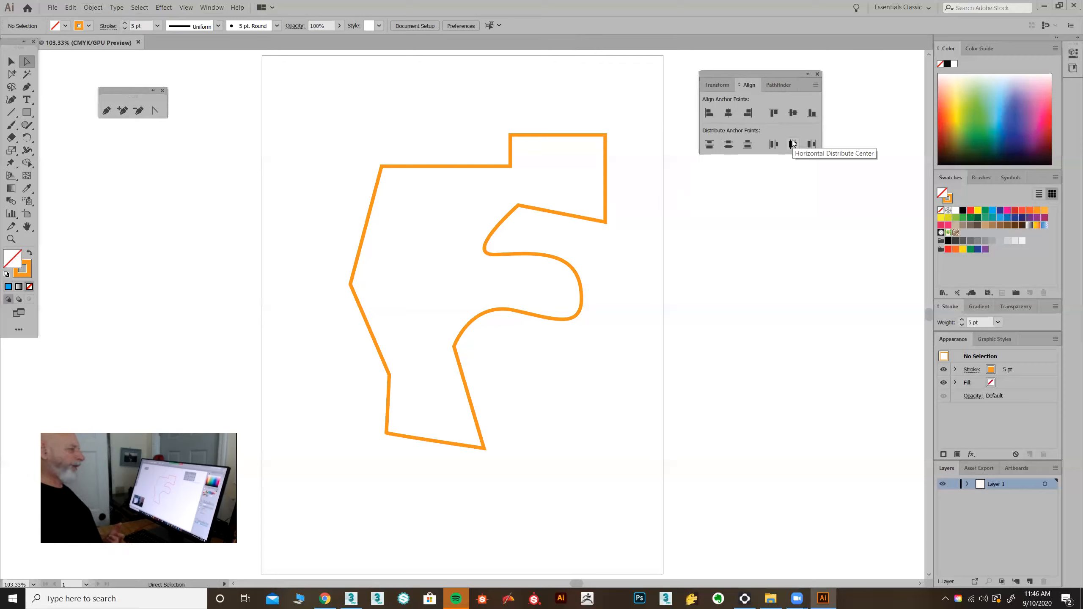
# Select the whole orange path with the Selection tool.
pyautogui.press('v')
pyautogui.moveTo(308, 194); pyautogui.dragTo(356, 261)
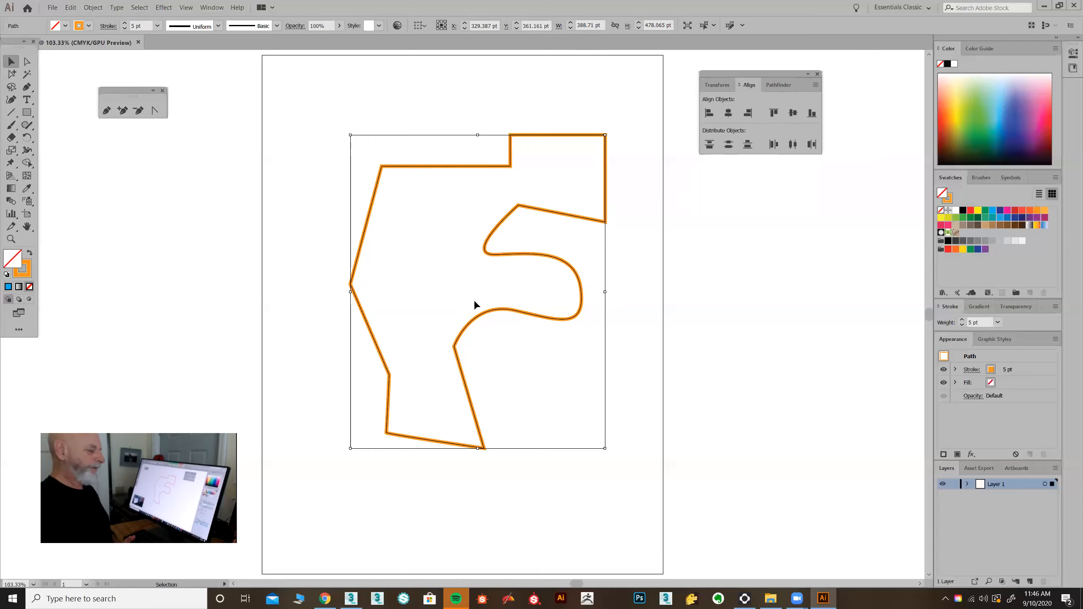
# Delete the selected path and draw an open three-trough square-wave path with twelve corner anchors, about 425 pt wide and 263 pt high, using the Pen tool.
pyautogui.press('Delete')
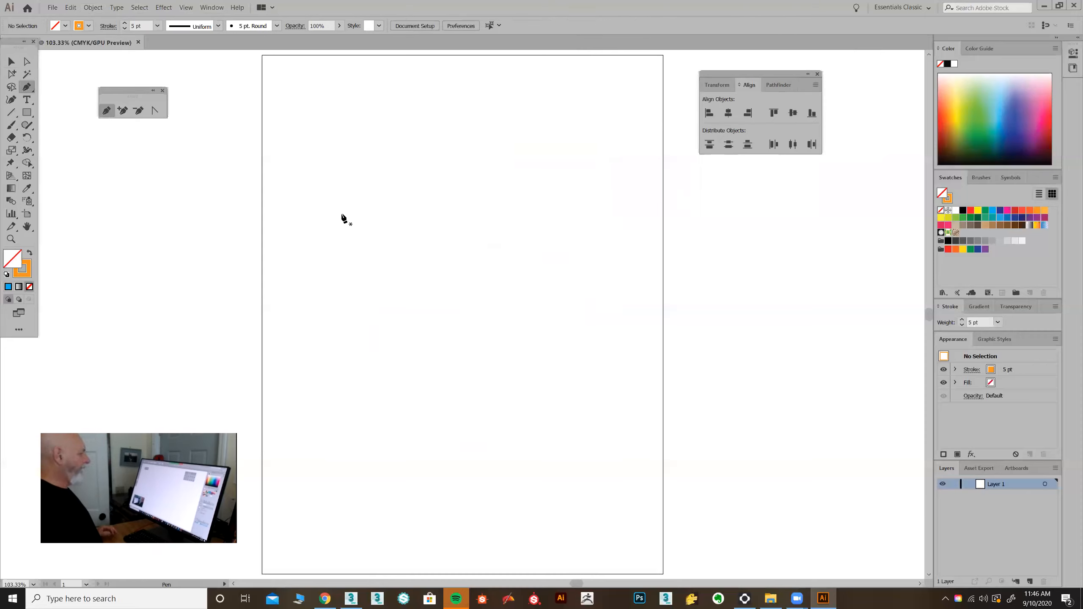
pyautogui.click(325, 188)
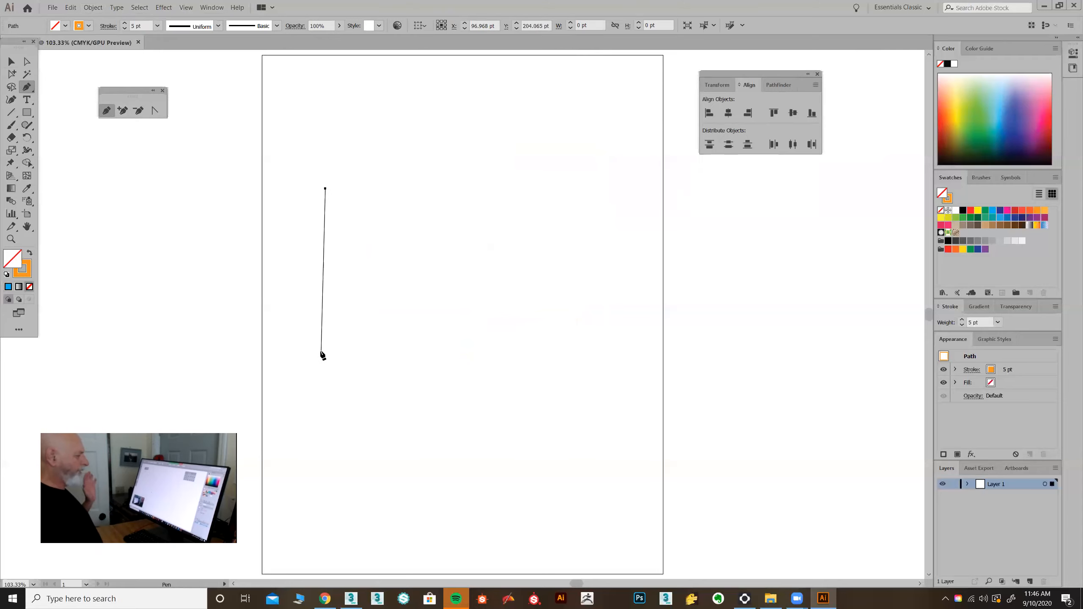
pyautogui.click(321, 351)
pyautogui.click(375, 354)
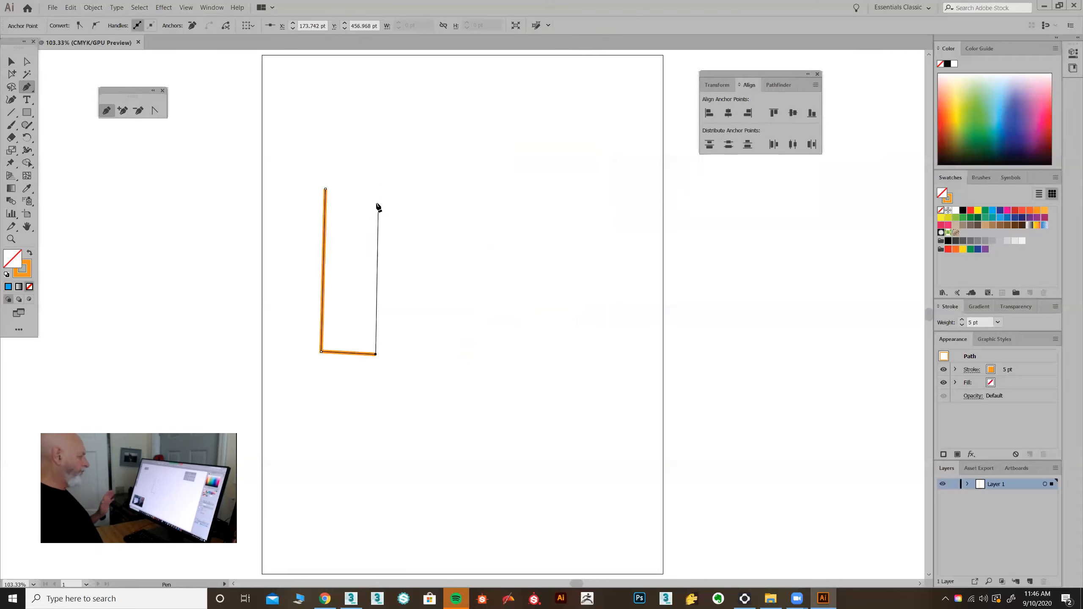
pyautogui.click(376, 189)
pyautogui.click(445, 186)
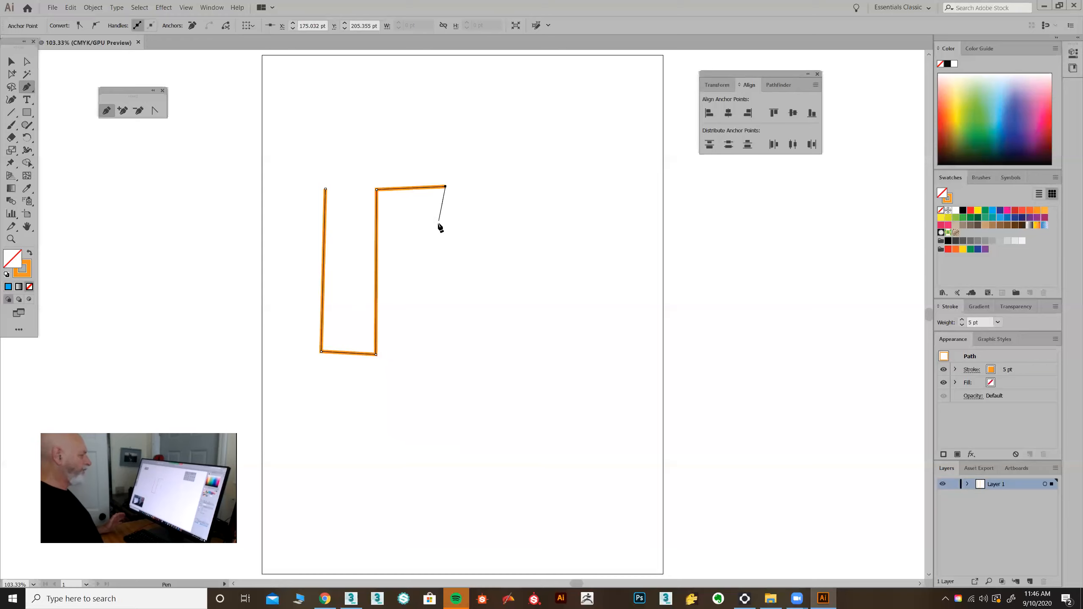
pyautogui.click(441, 352)
pyautogui.click(491, 349)
pyautogui.click(496, 186)
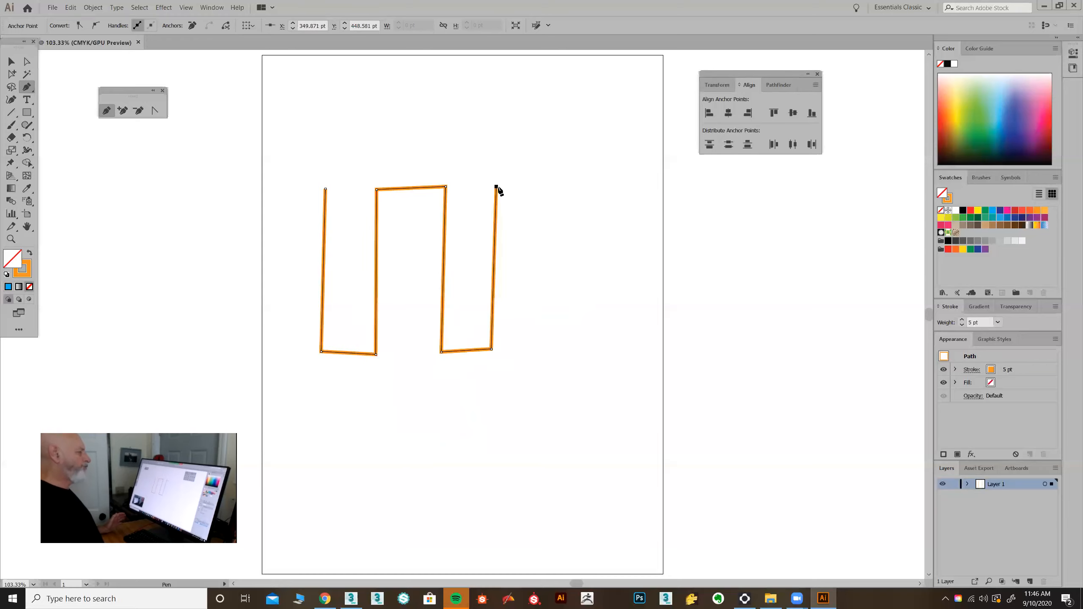
pyautogui.click(538, 185)
pyautogui.click(548, 349)
pyautogui.click(599, 349)
pyautogui.click(593, 182)
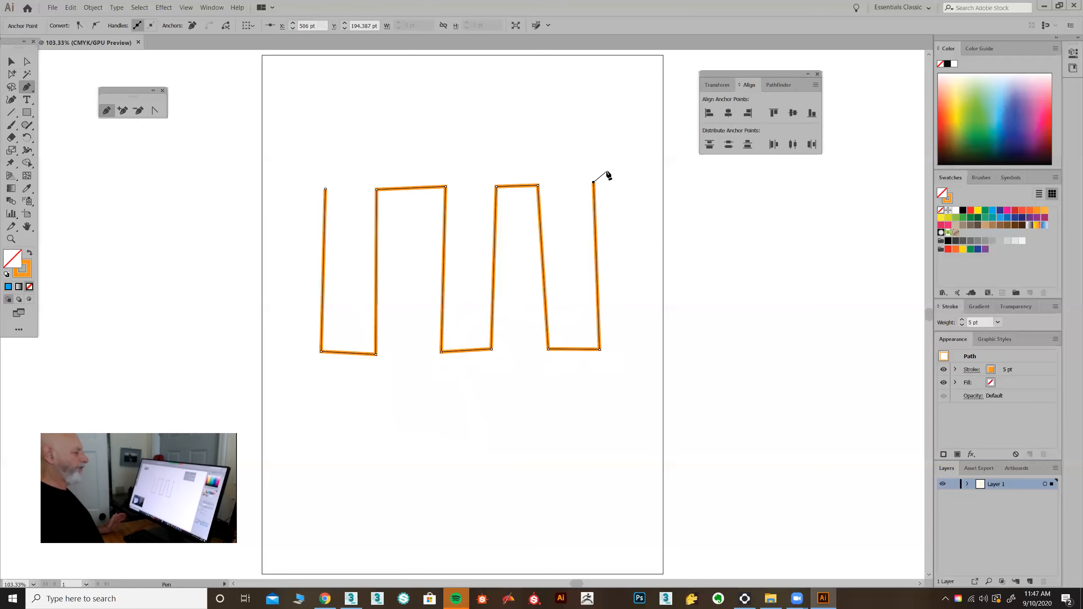
pyautogui.press('Escape')
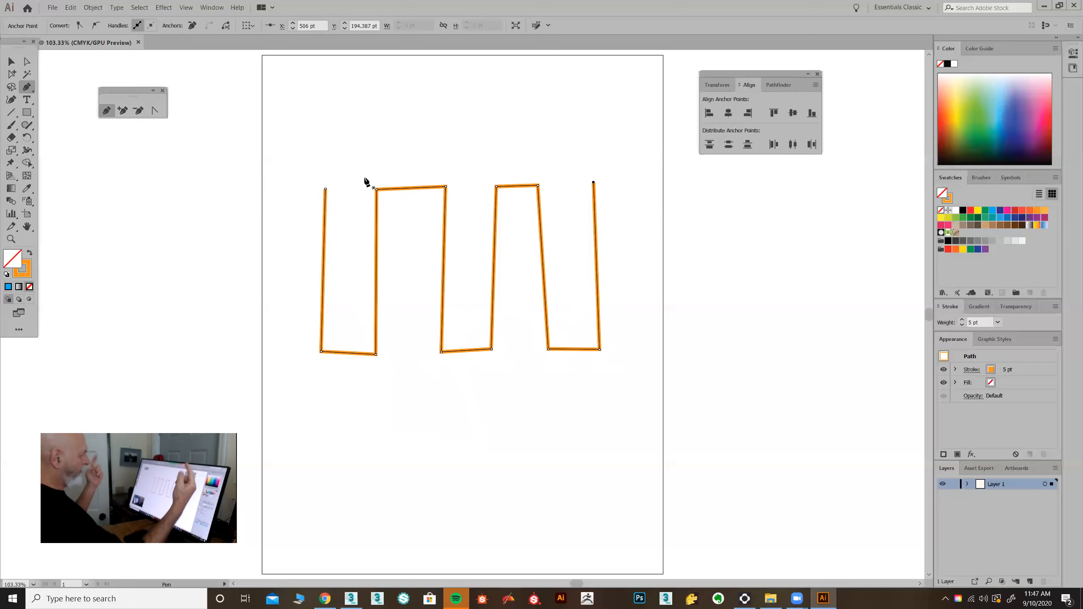
# Top-align the six upper anchors with the Direct Selection tool, and right-align the two anchors of the rightmost vertical line.
pyautogui.click(27, 62)
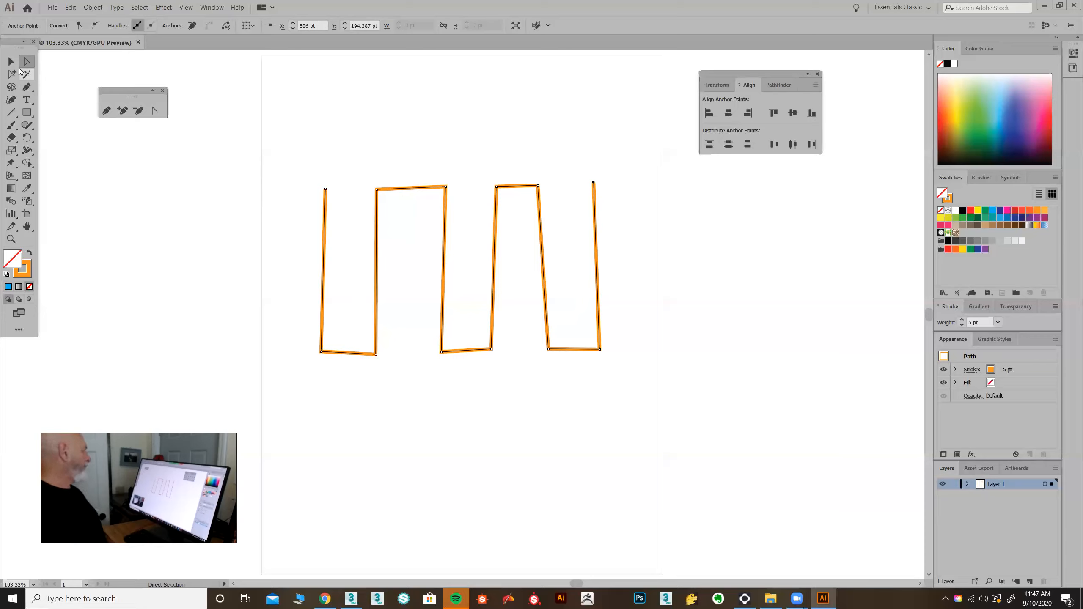
pyautogui.moveTo(299, 154); pyautogui.dragTo(623, 224)
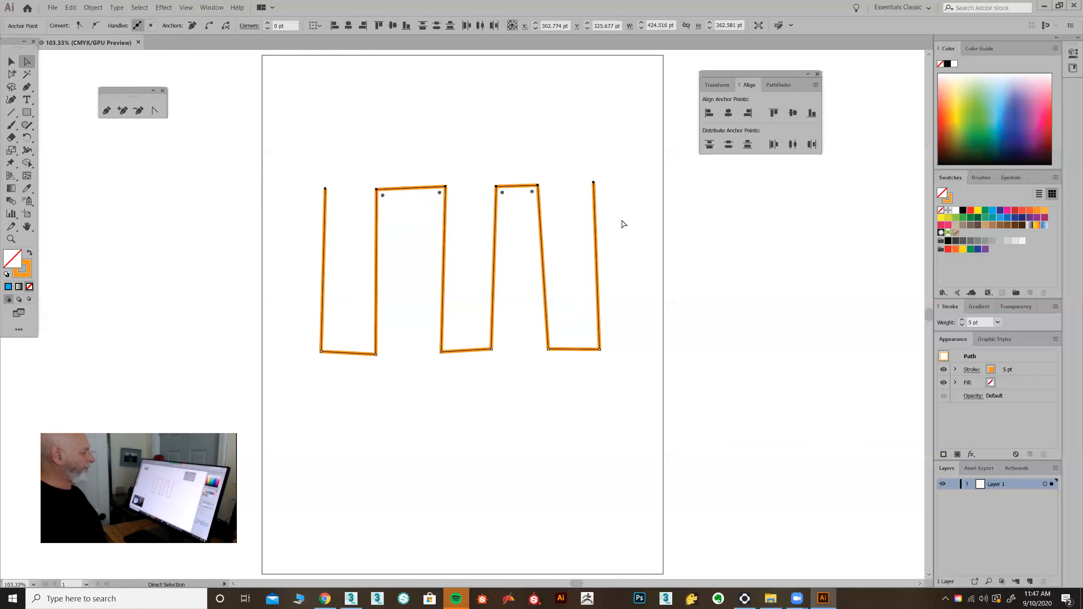
pyautogui.click(773, 112)
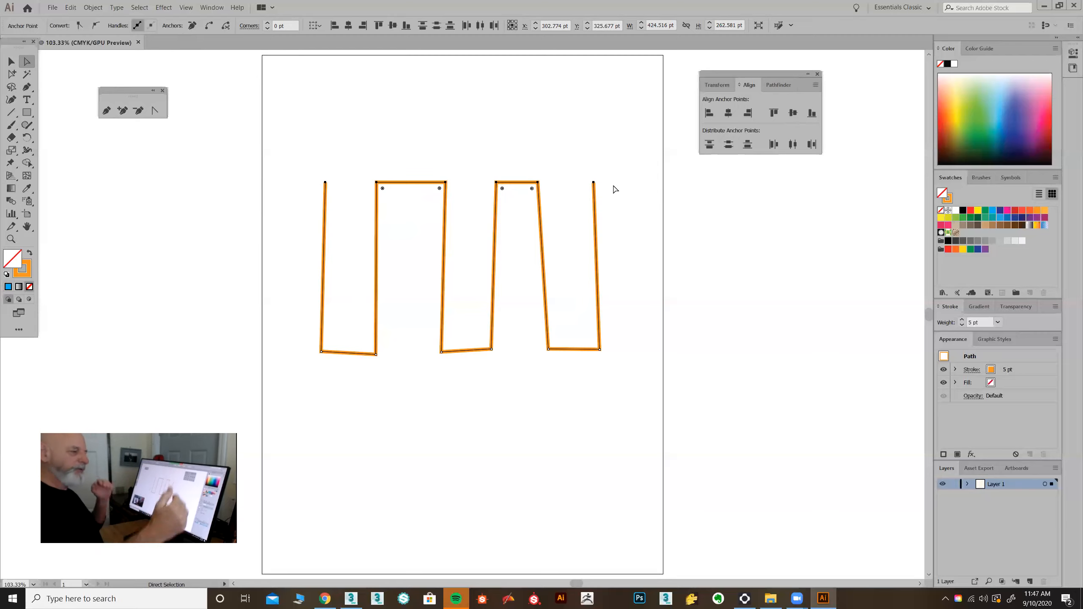
pyautogui.moveTo(586, 162); pyautogui.dragTo(622, 373)
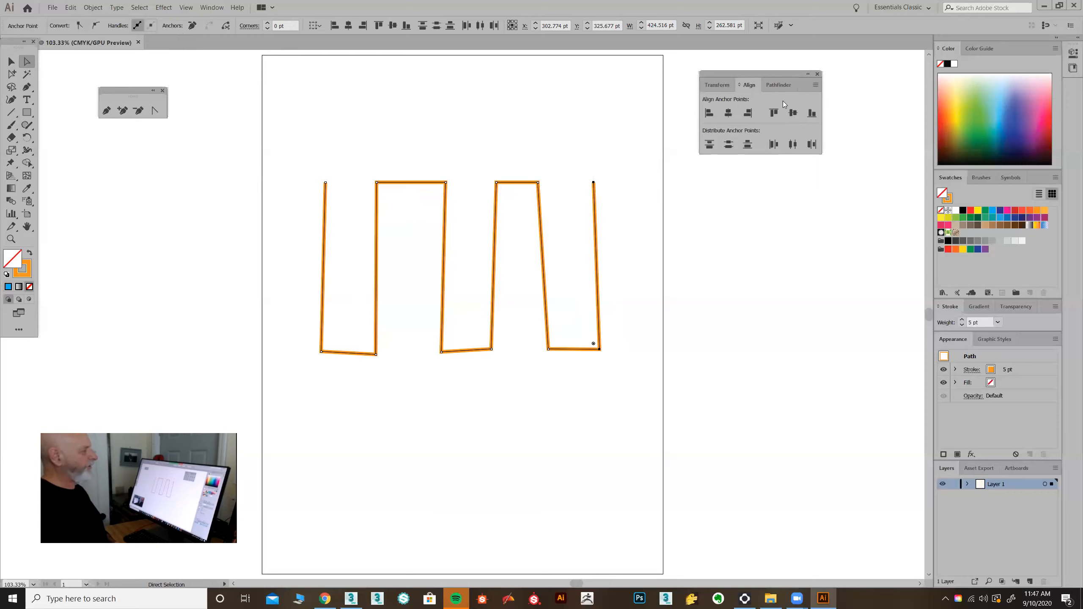
pyautogui.click(747, 113)
# Bottom-align the six lower anchors of the path, and left-align the two anchors of the leftmost vertical line.
pyautogui.moveTo(285, 309); pyautogui.dragTo(641, 404)
pyautogui.click(811, 113)
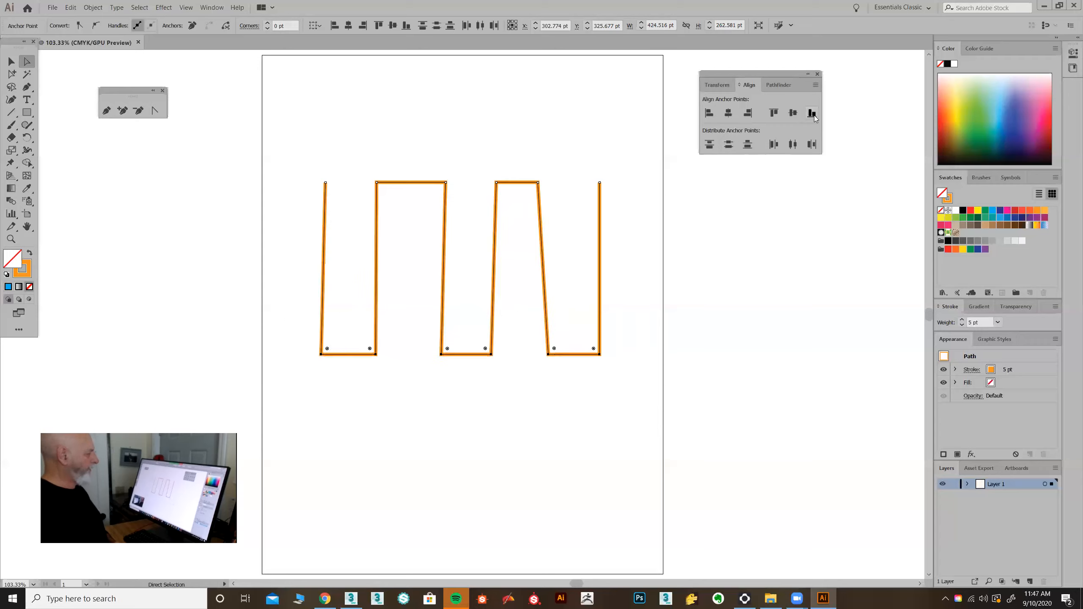
pyautogui.moveTo(273, 170); pyautogui.dragTo(331, 377)
pyautogui.click(709, 112)
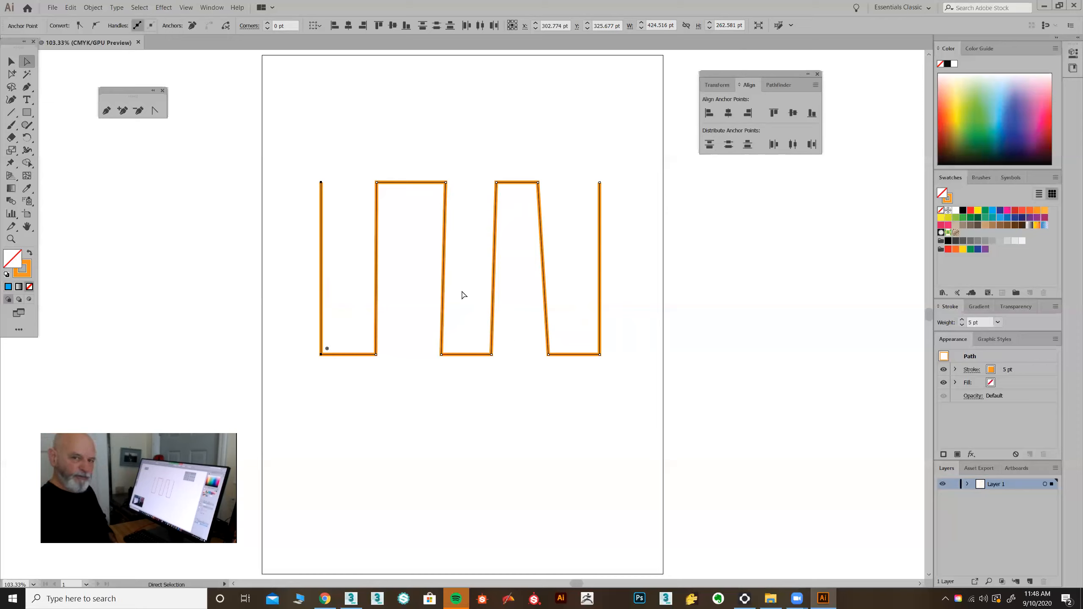
# Distribute the six upper anchors evenly with Horizontal Distribute Center, and do the same for the six lower anchors.
pyautogui.moveTo(263, 156); pyautogui.dragTo(644, 205)
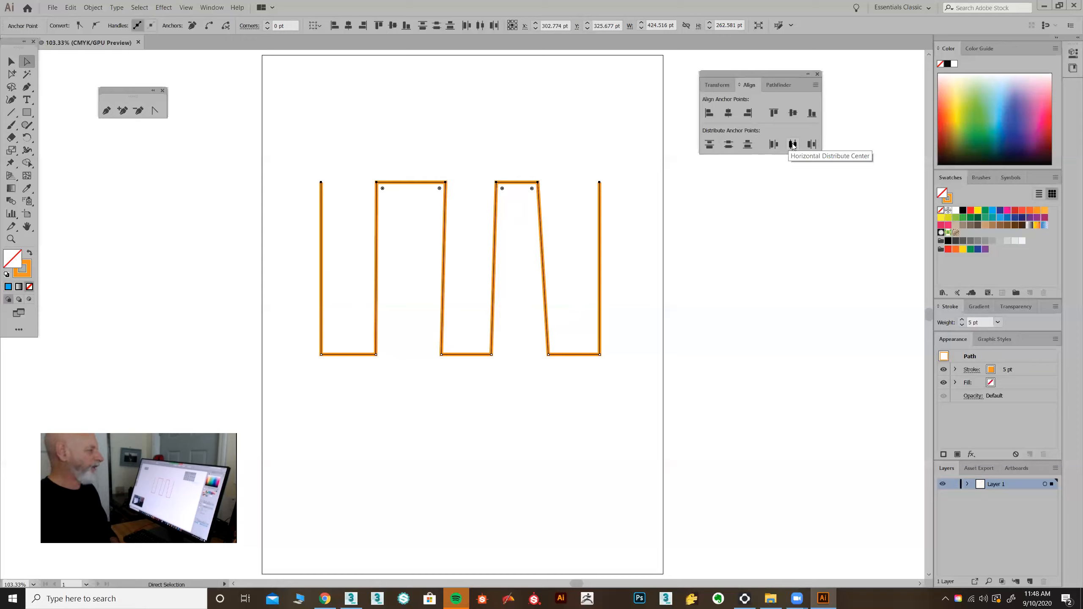
pyautogui.click(774, 145)
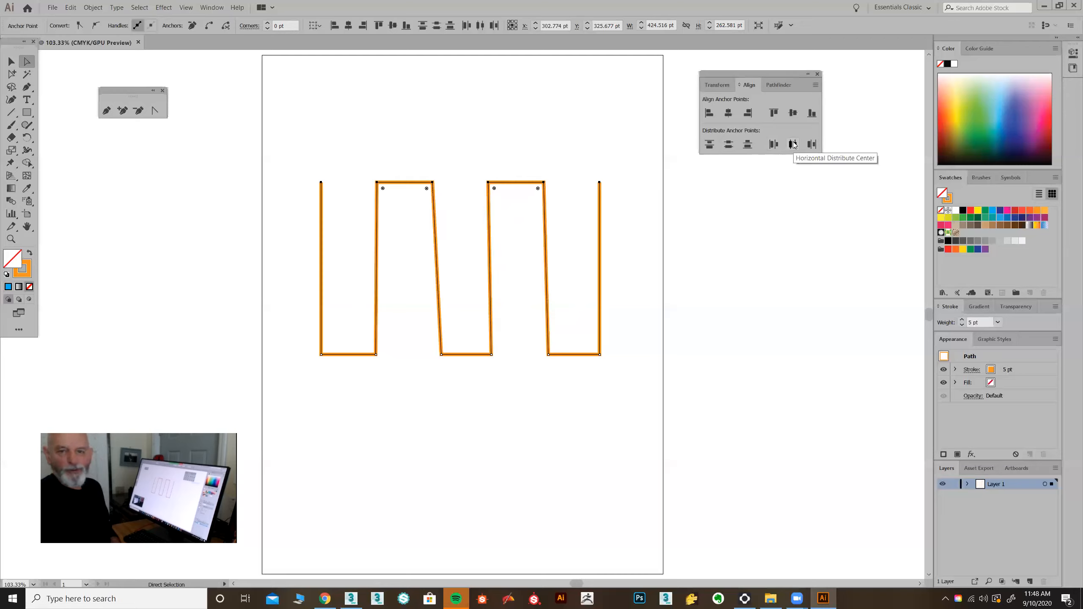
pyautogui.moveTo(273, 306); pyautogui.dragTo(653, 376)
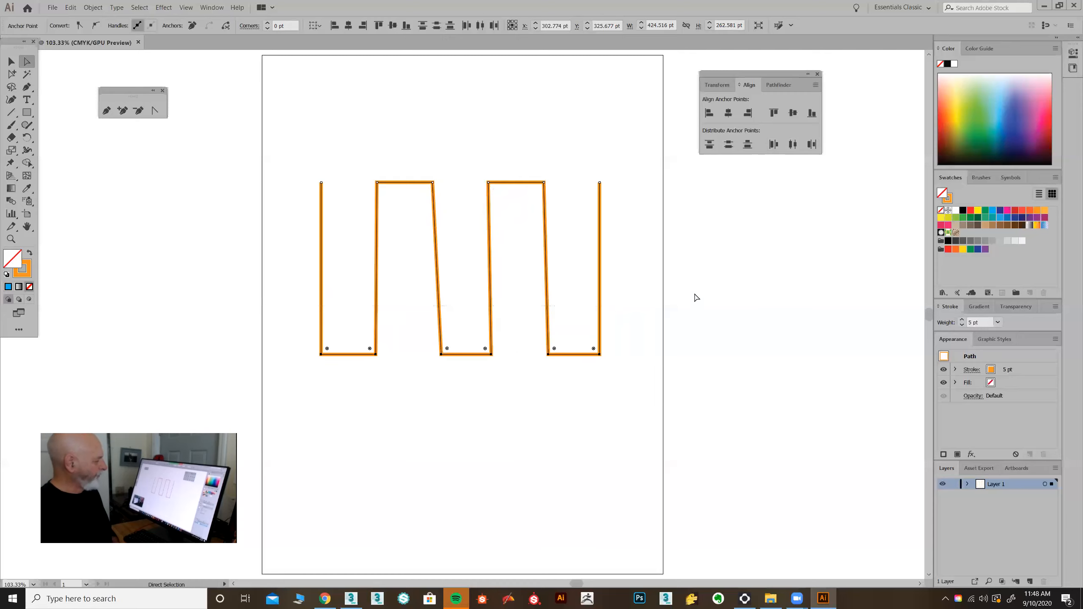
pyautogui.click(792, 144)
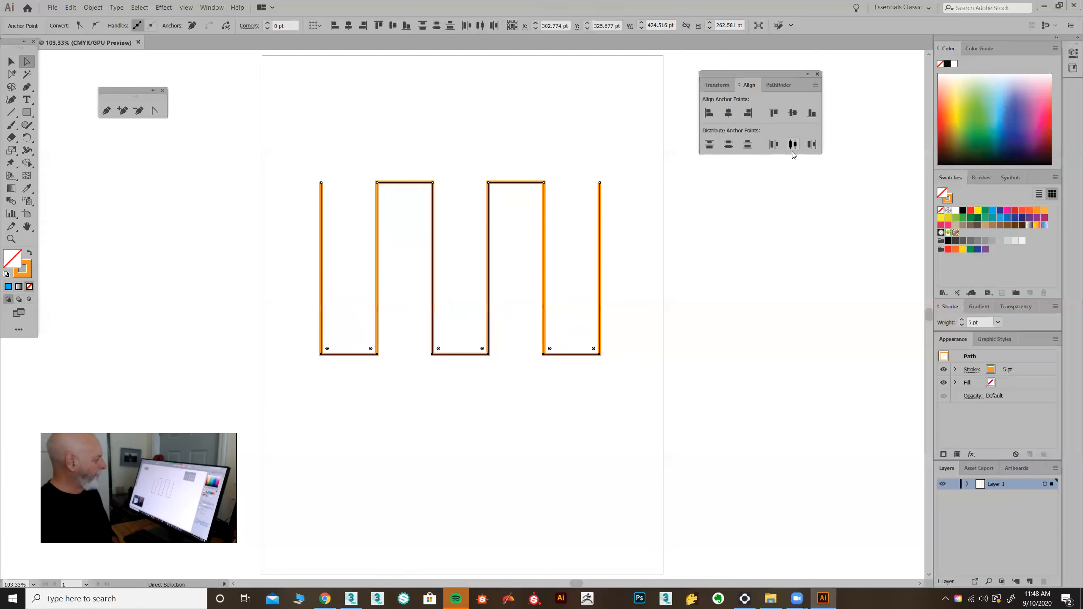